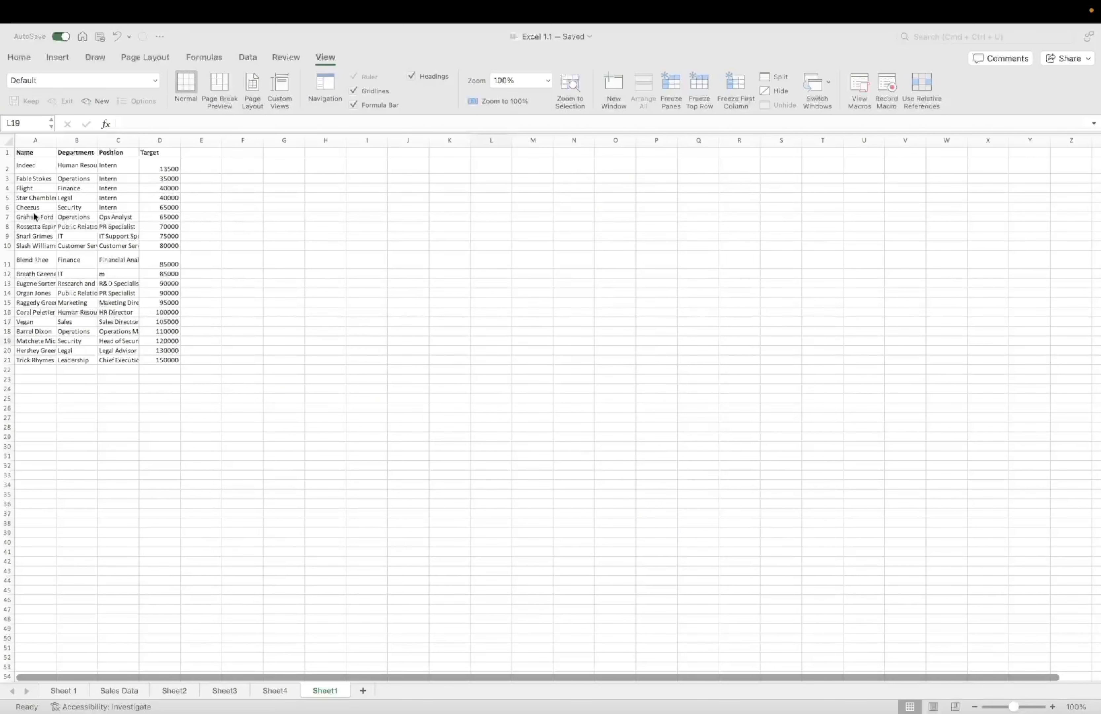
left_click(72, 168)
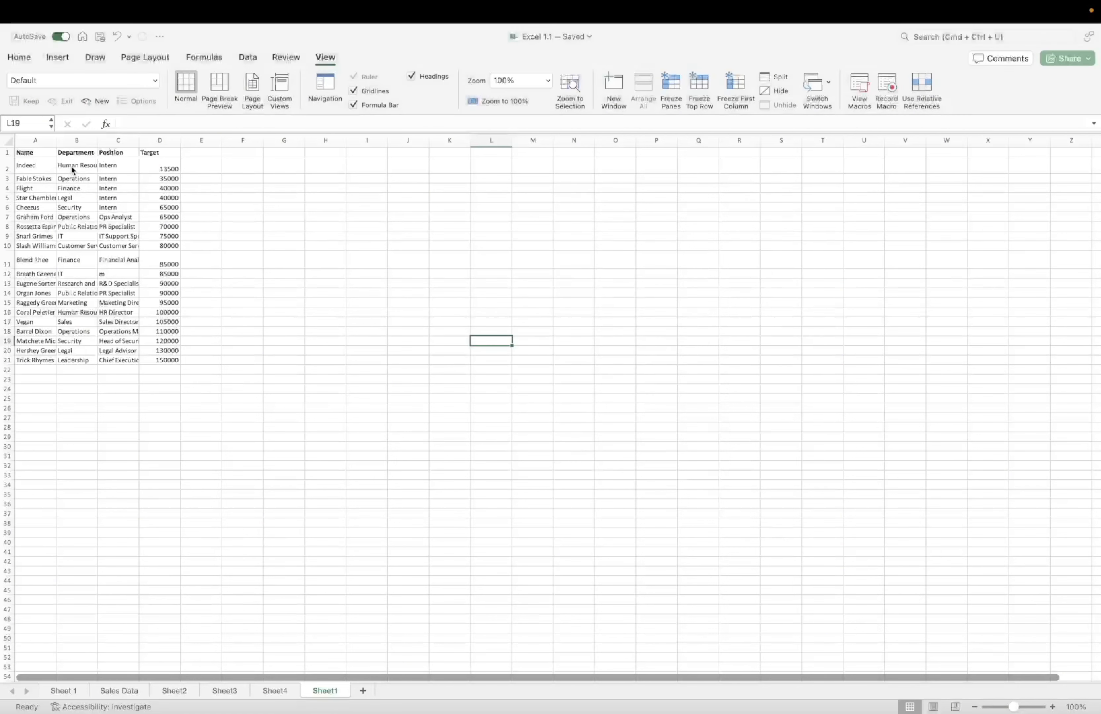
left_click(88, 226)
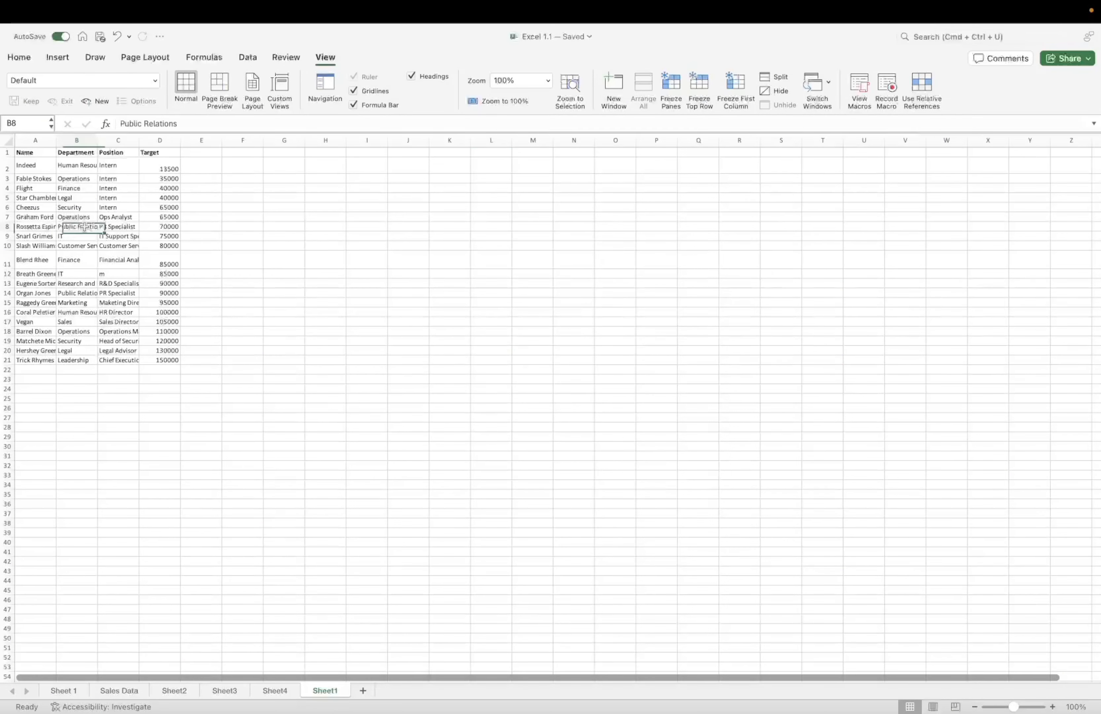
left_click(7, 164)
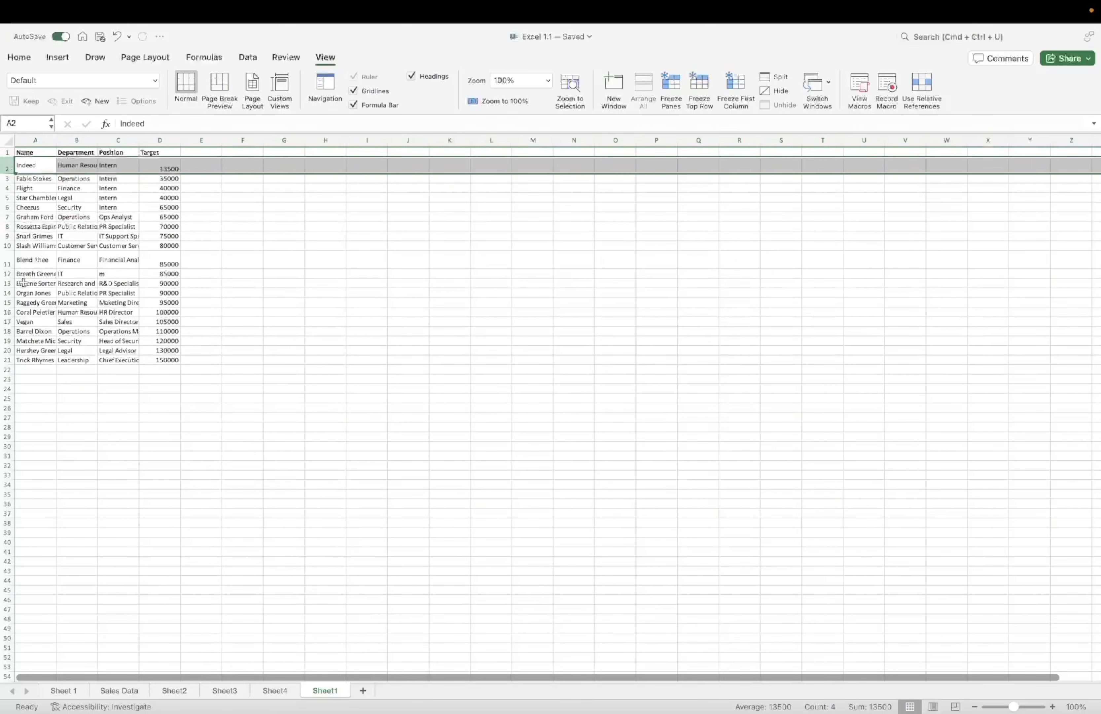
left_click(8, 261)
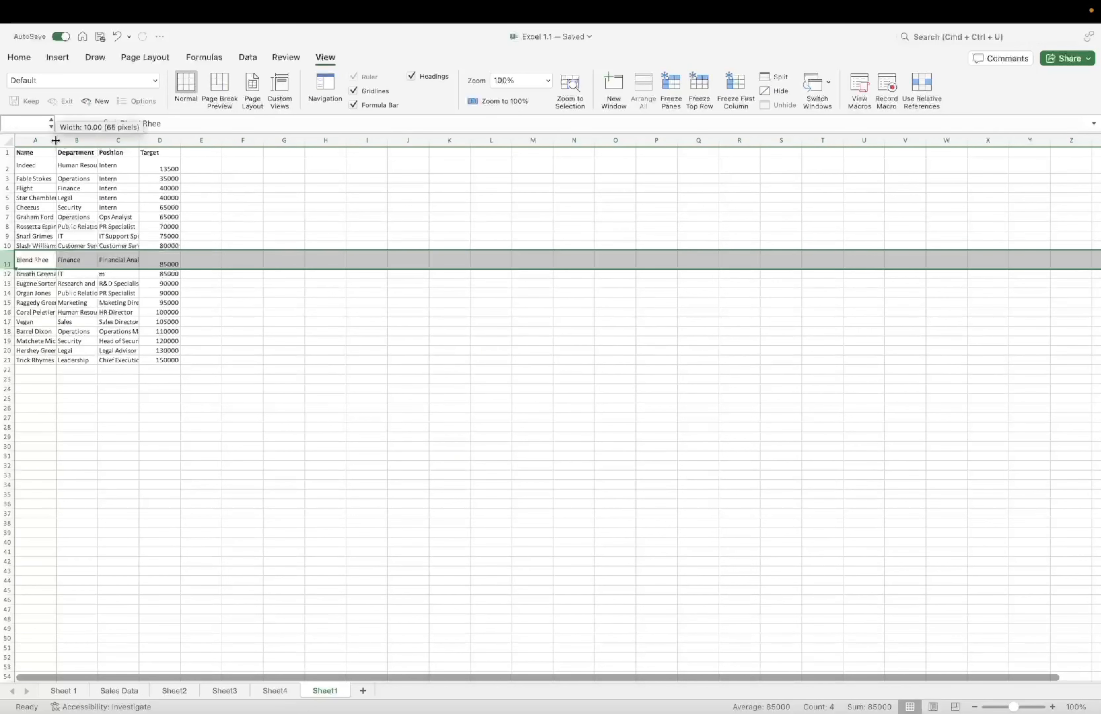
- Widen the Name column, and auto-fit columns A to D to their contents so the names, departments and positions show in full
left_click_drag(56, 140, 78, 140)
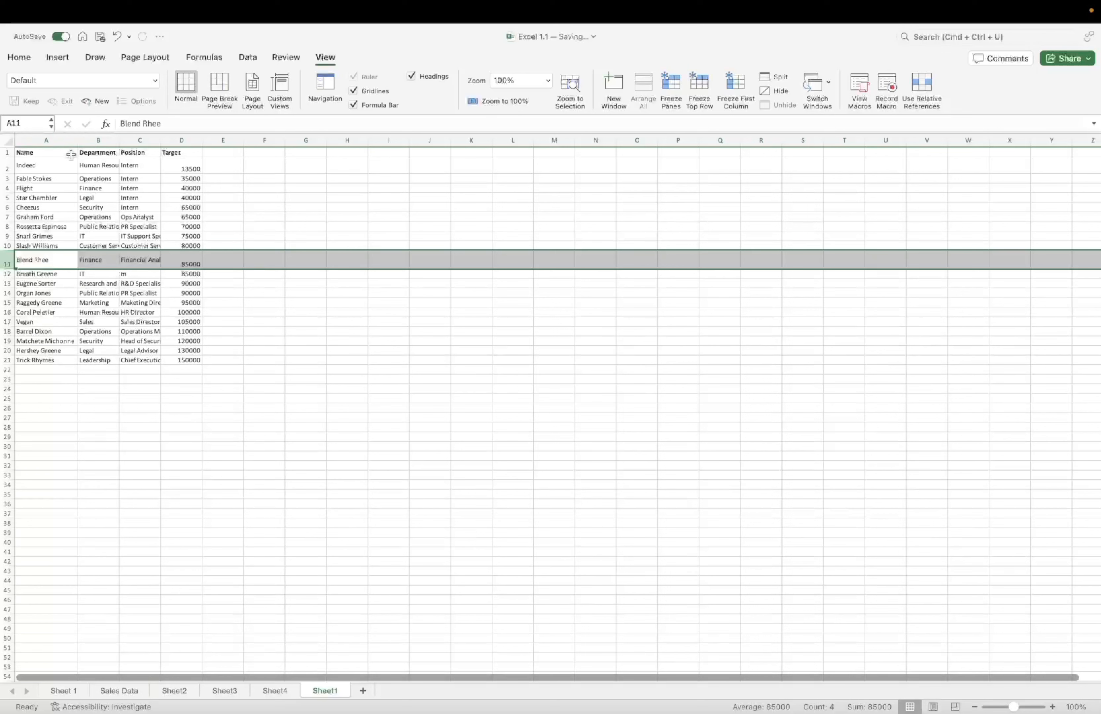
double_click(120, 139)
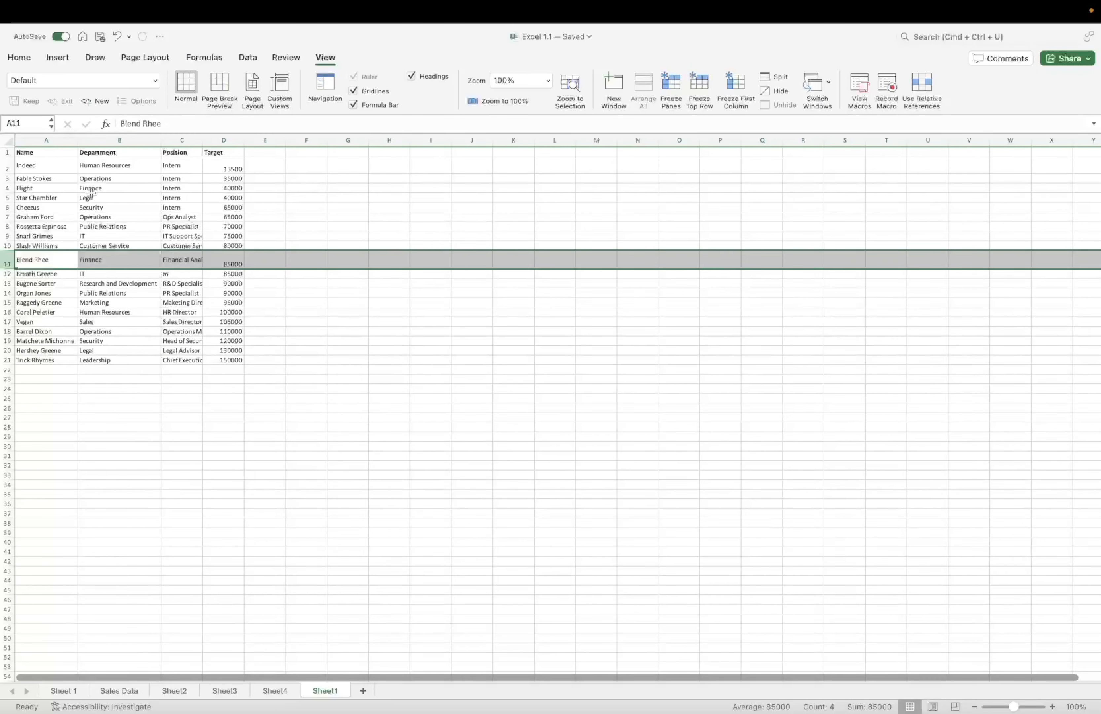
left_click_drag(54, 139, 236, 139)
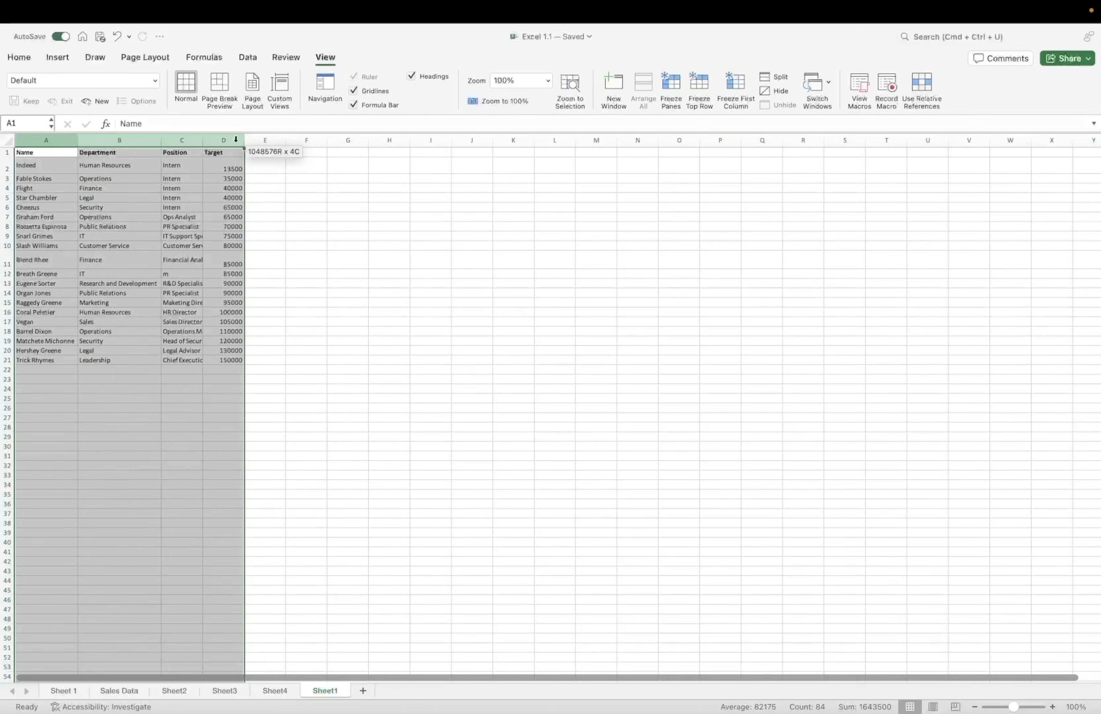
double_click(202, 139)
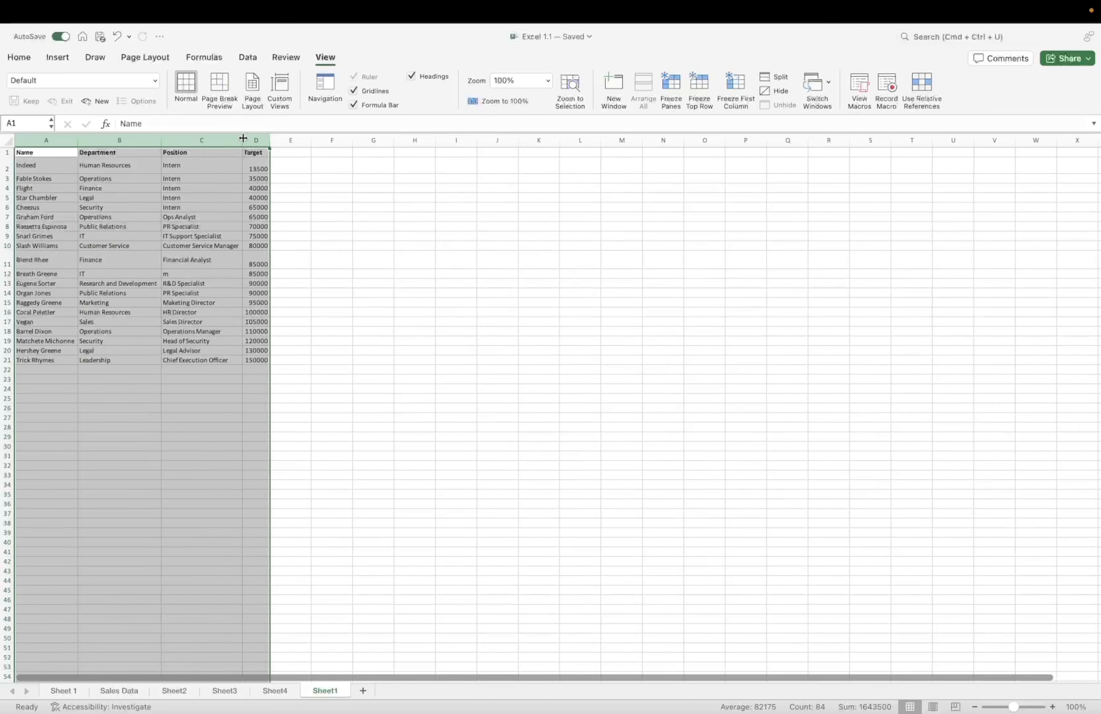
left_click(312, 187)
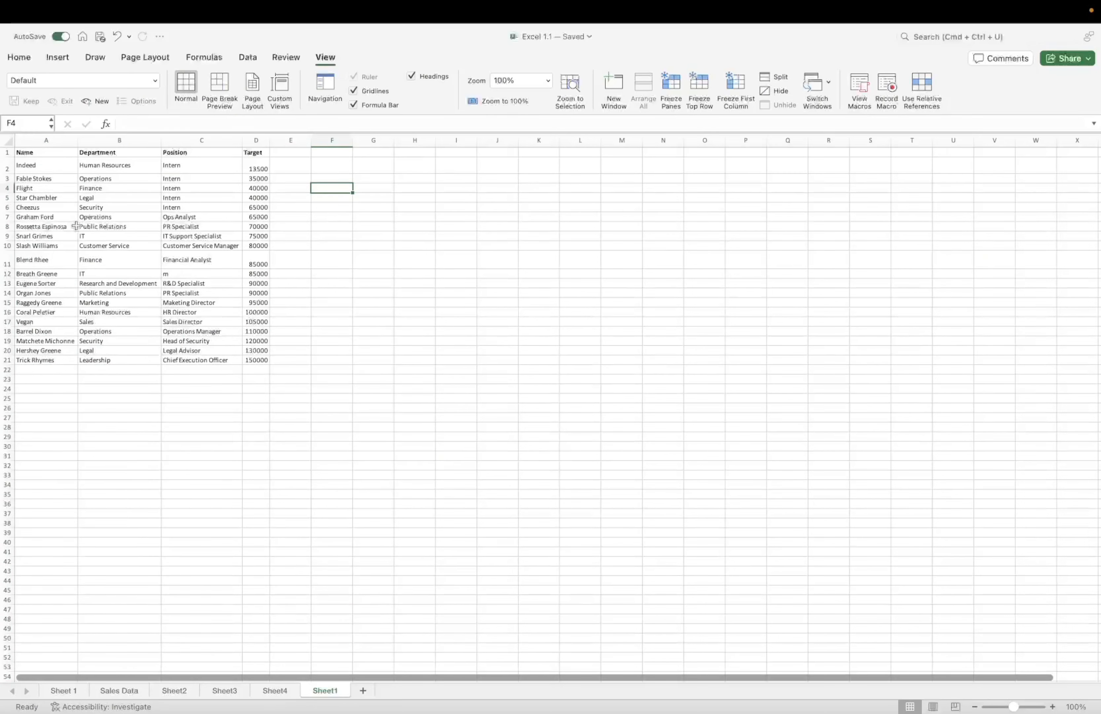
- Give rows 2 to 21 the same single-line height, shrinking the taller rows 2 and 11
left_click(7, 167)
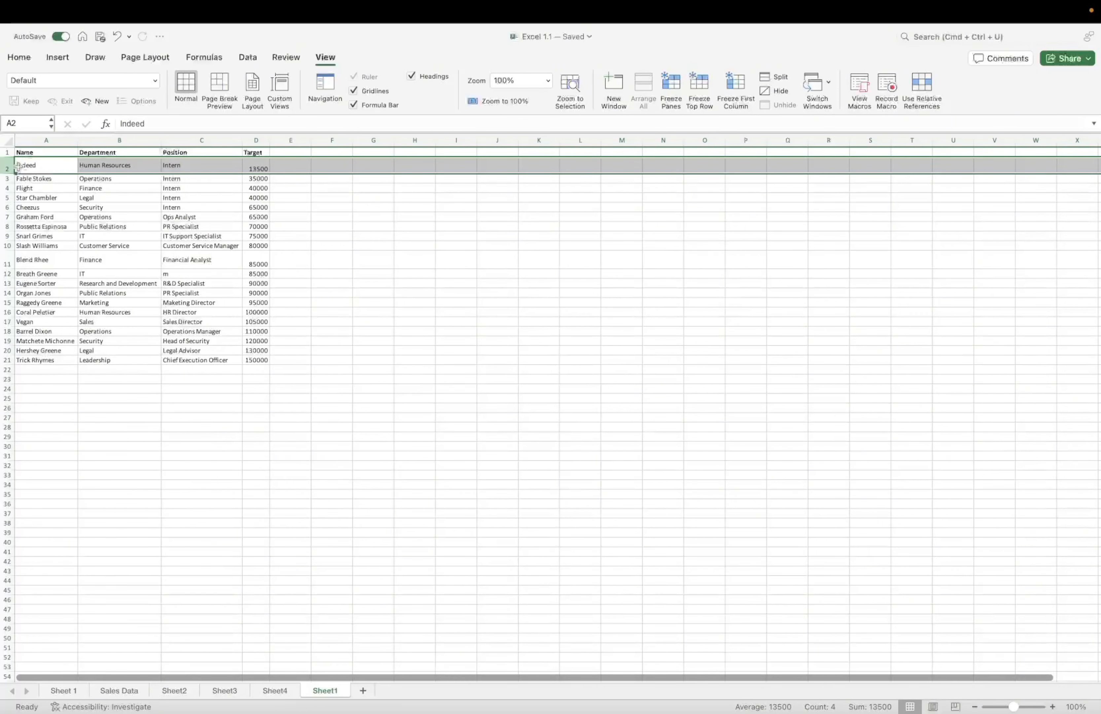
left_click_drag(7, 168, 13, 360)
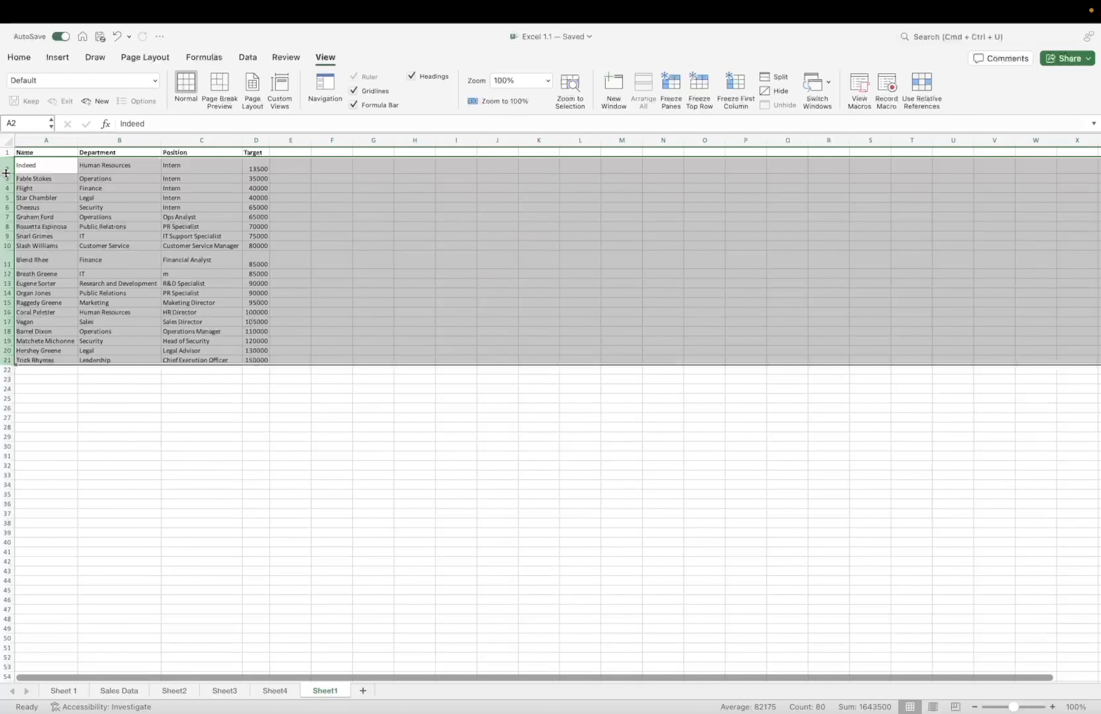
left_click_drag(7, 173, 7, 172)
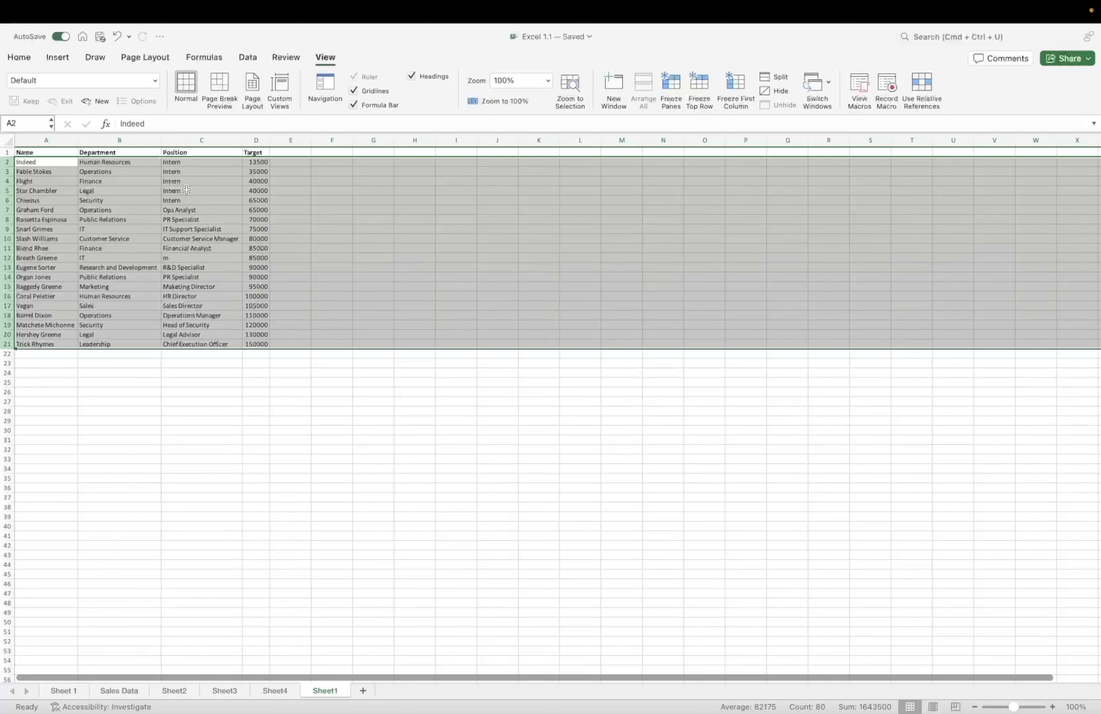
left_click(333, 238)
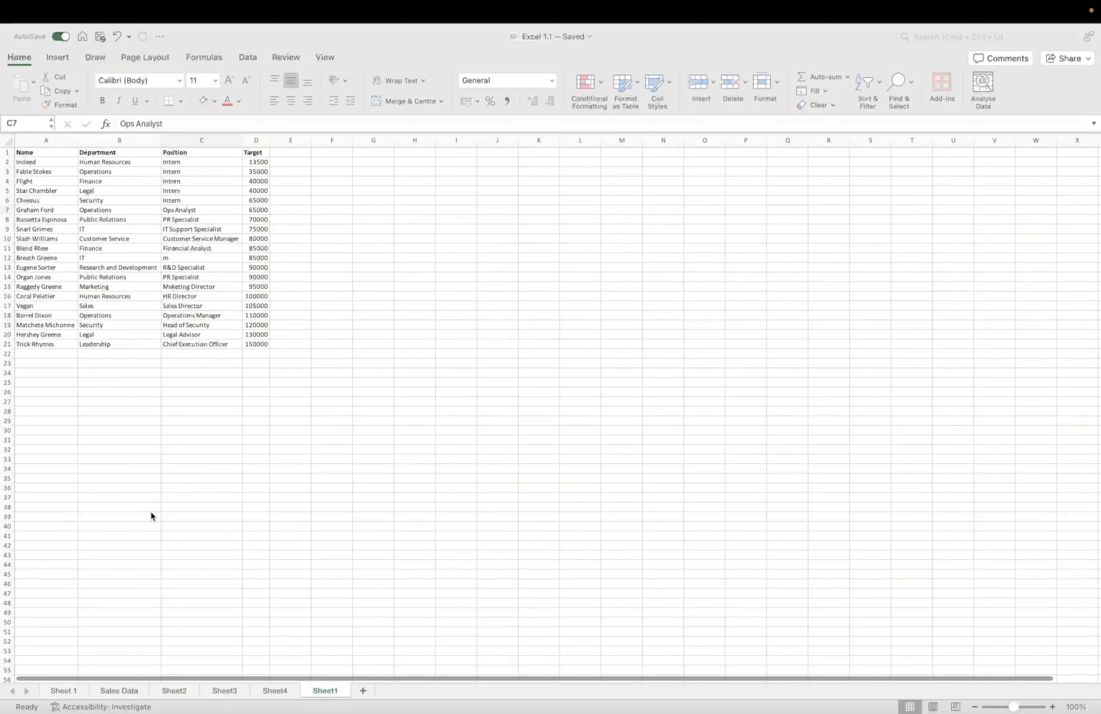
- Try font size 14 on the header row 1, and settle on size 13
left_click(6, 152)
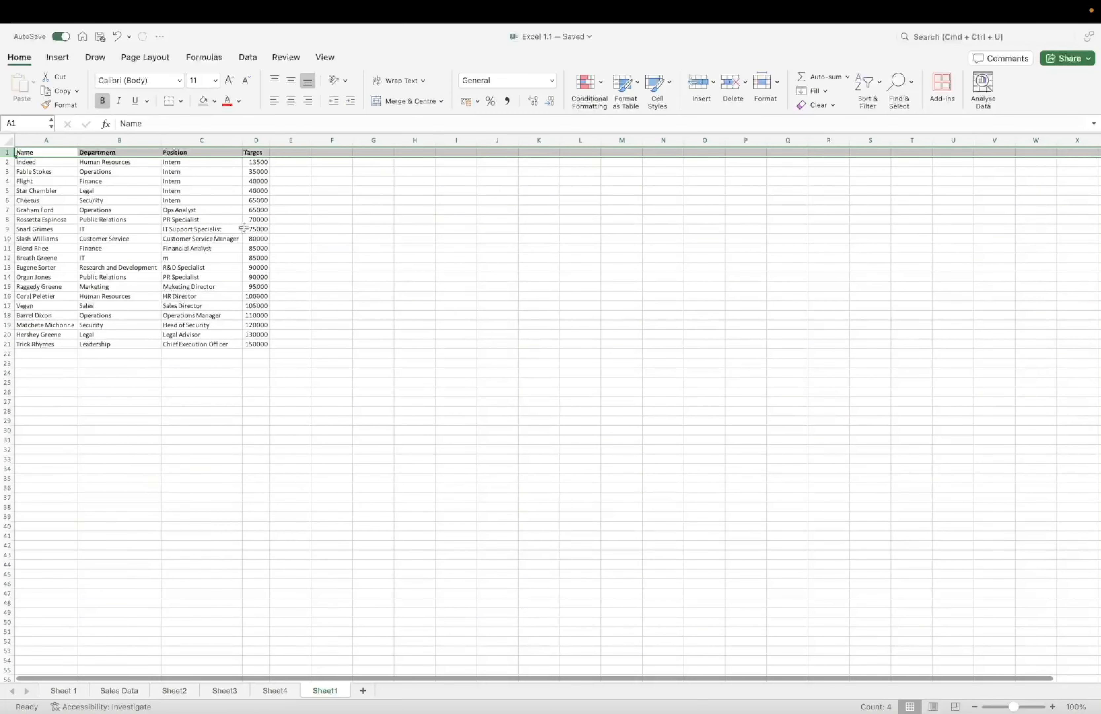
left_click(376, 227)
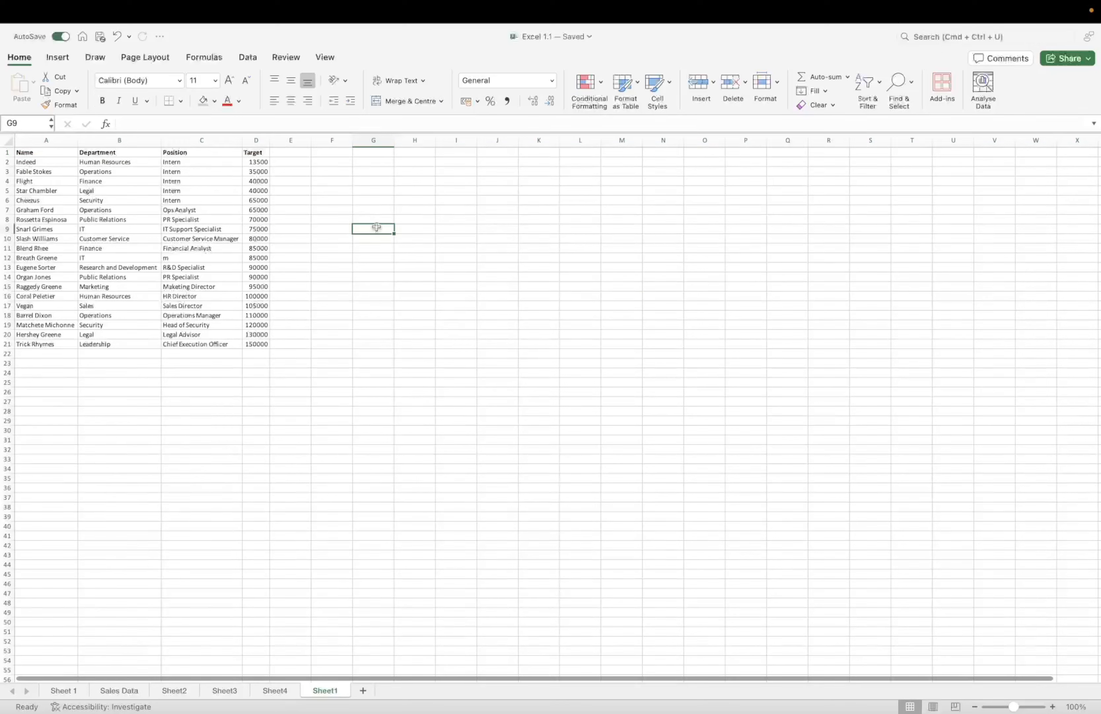
left_click(8, 152)
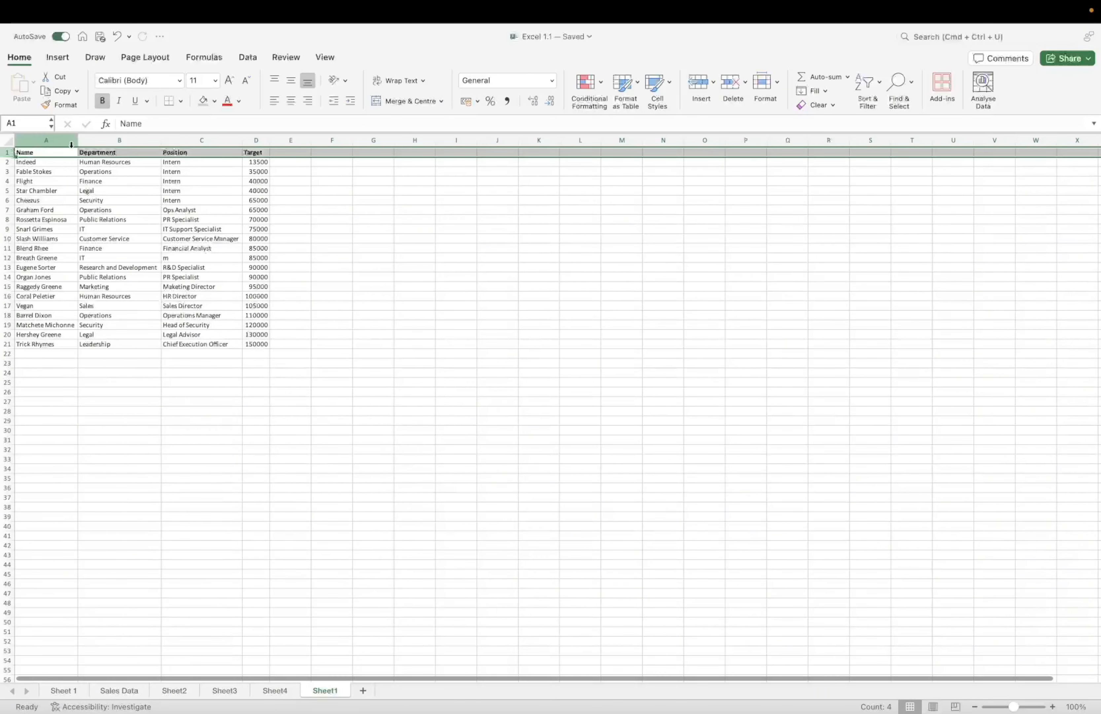
left_click(216, 81)
left_click(206, 172)
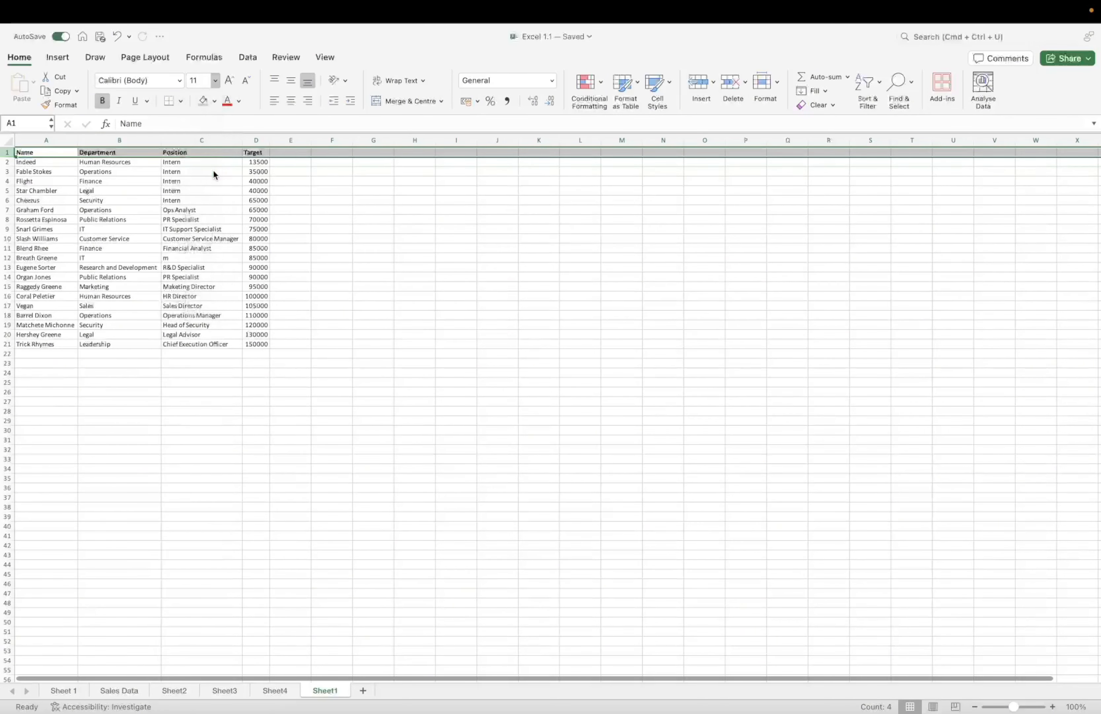
left_click(216, 81)
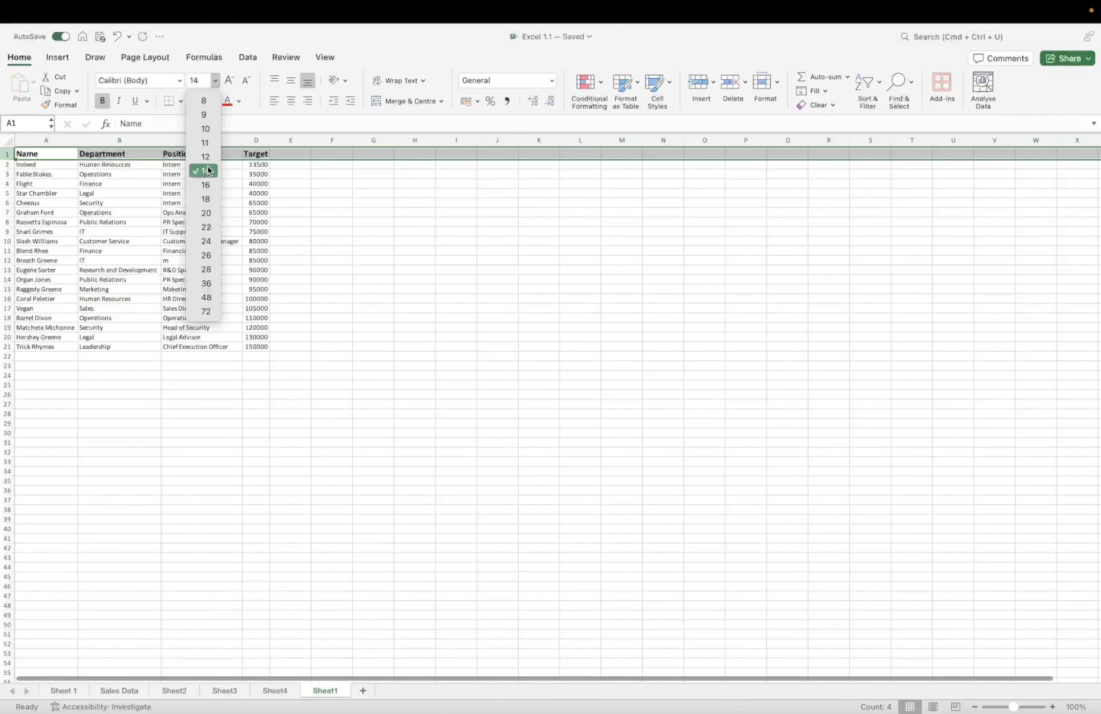
left_click(202, 82)
type("14")
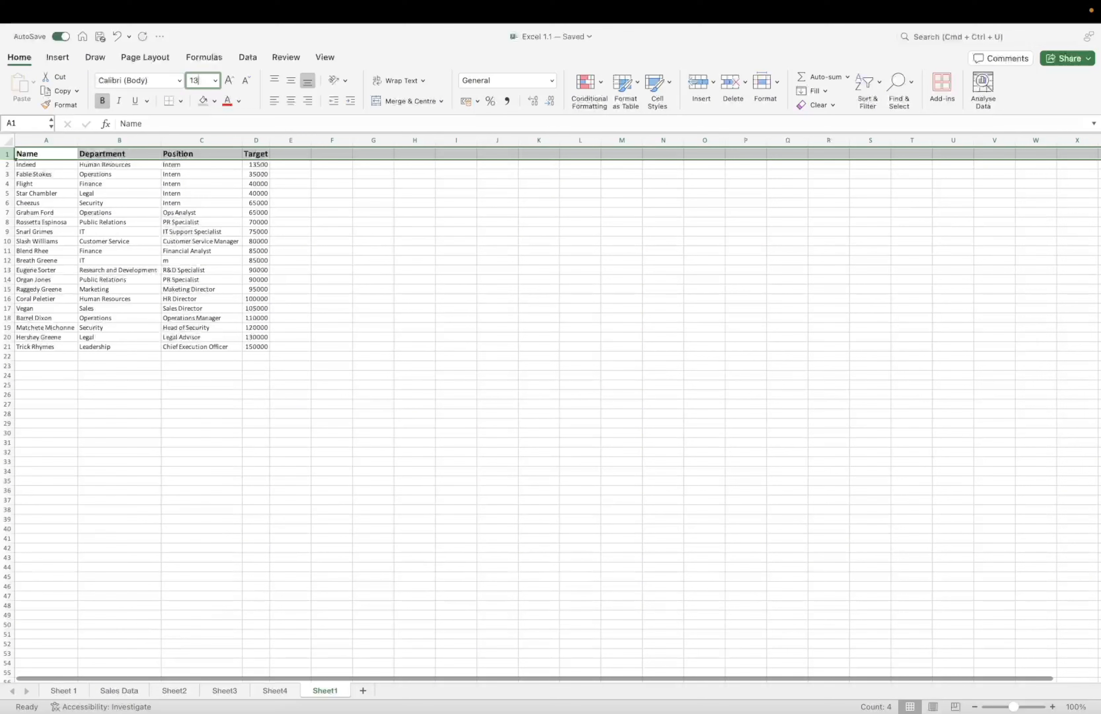
key("Return")
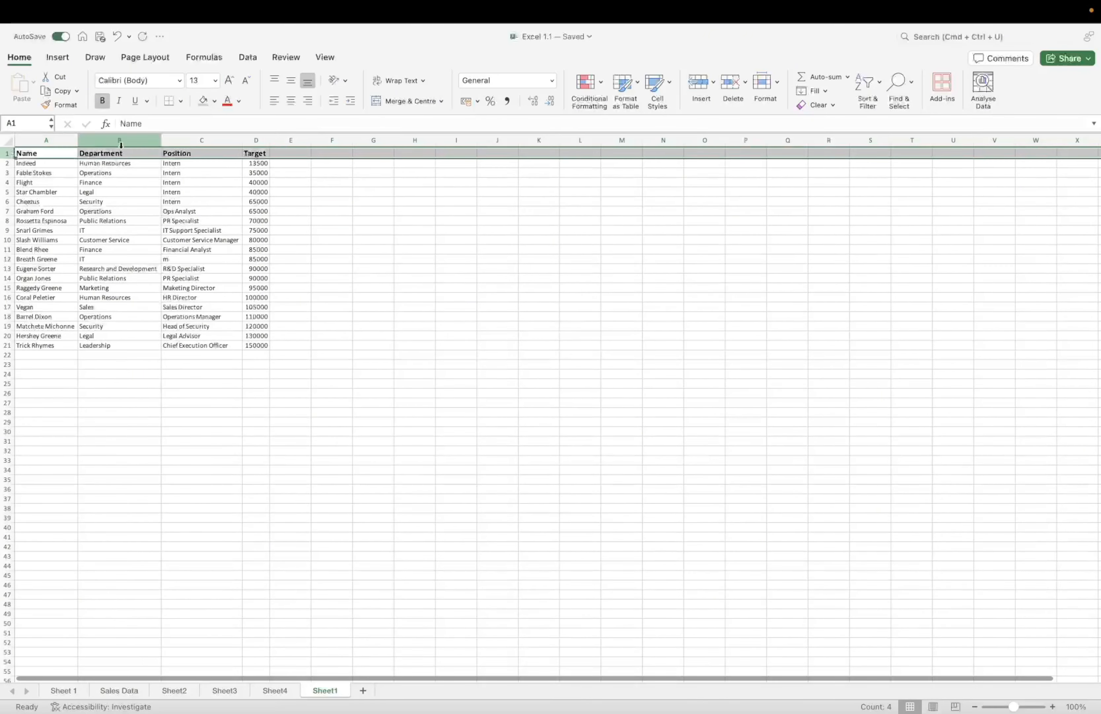
- Remove the bold formatting from the header row and reapply it
left_click(103, 102)
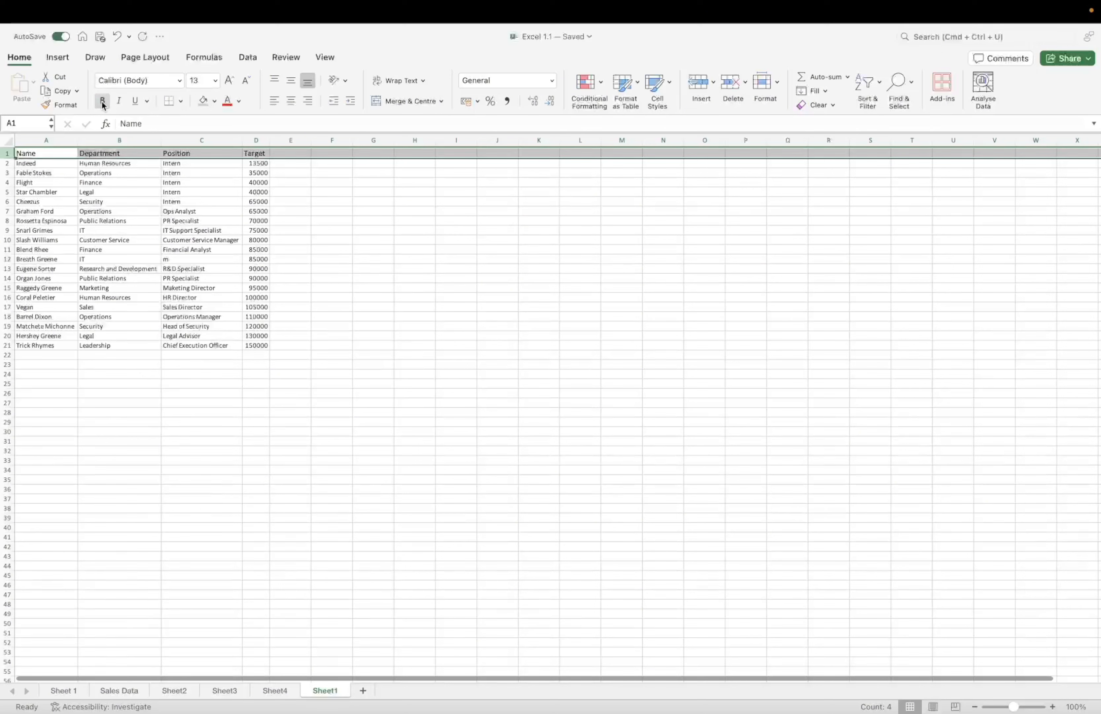
left_click(102, 102)
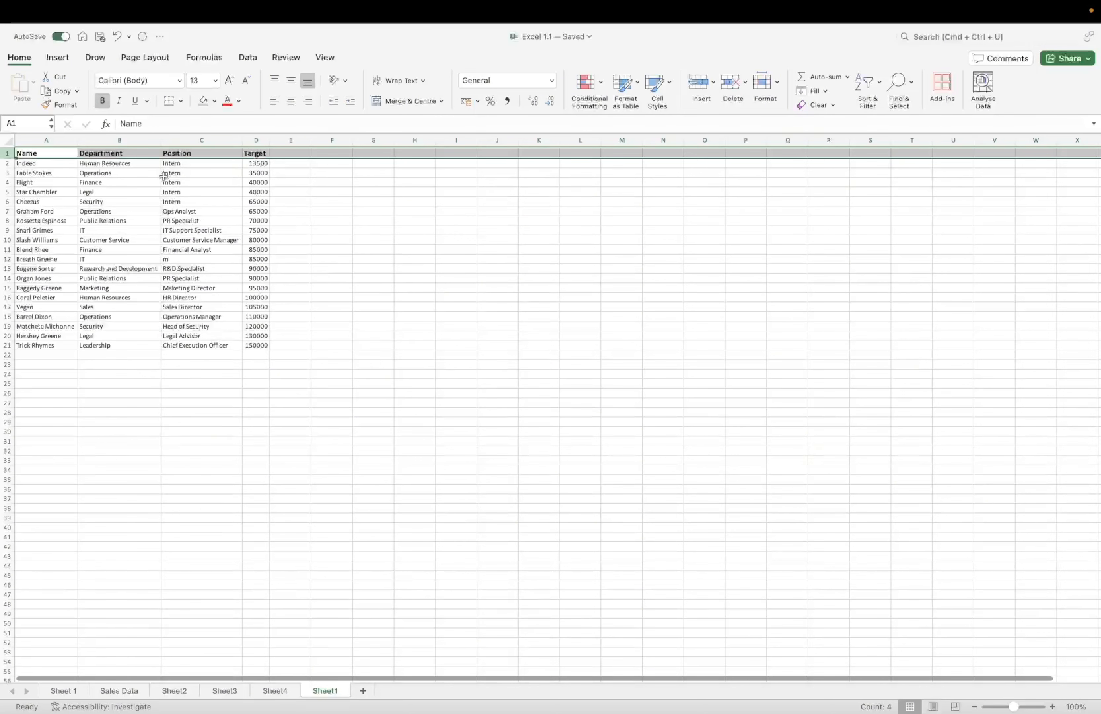
left_click(415, 212)
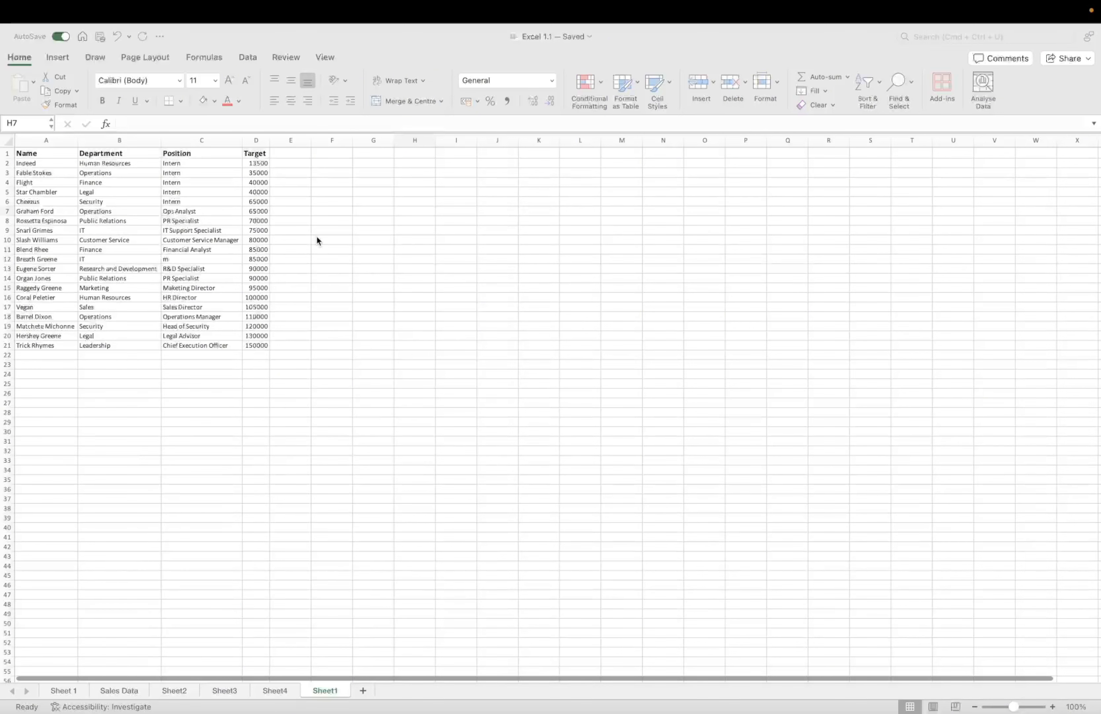
- Format the Target values in D2:D21 as £ English (United Kingdom) accounting, with the column widened enough to show the amounts
left_click(270, 142)
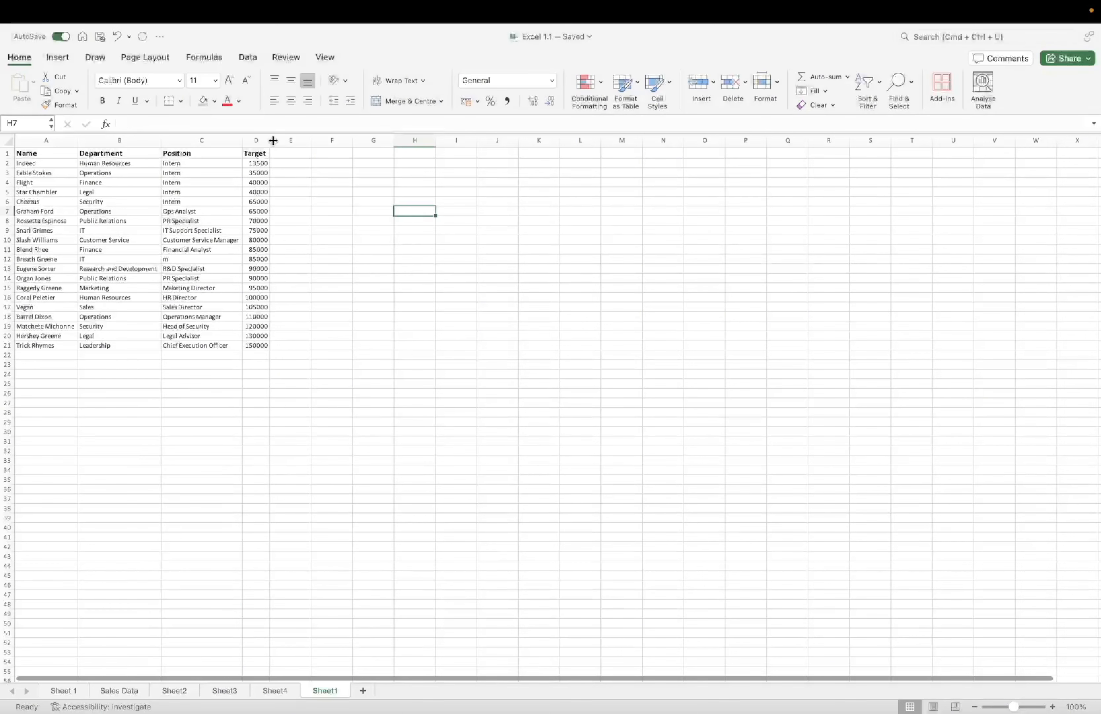
left_click_drag(269, 143, 283, 143)
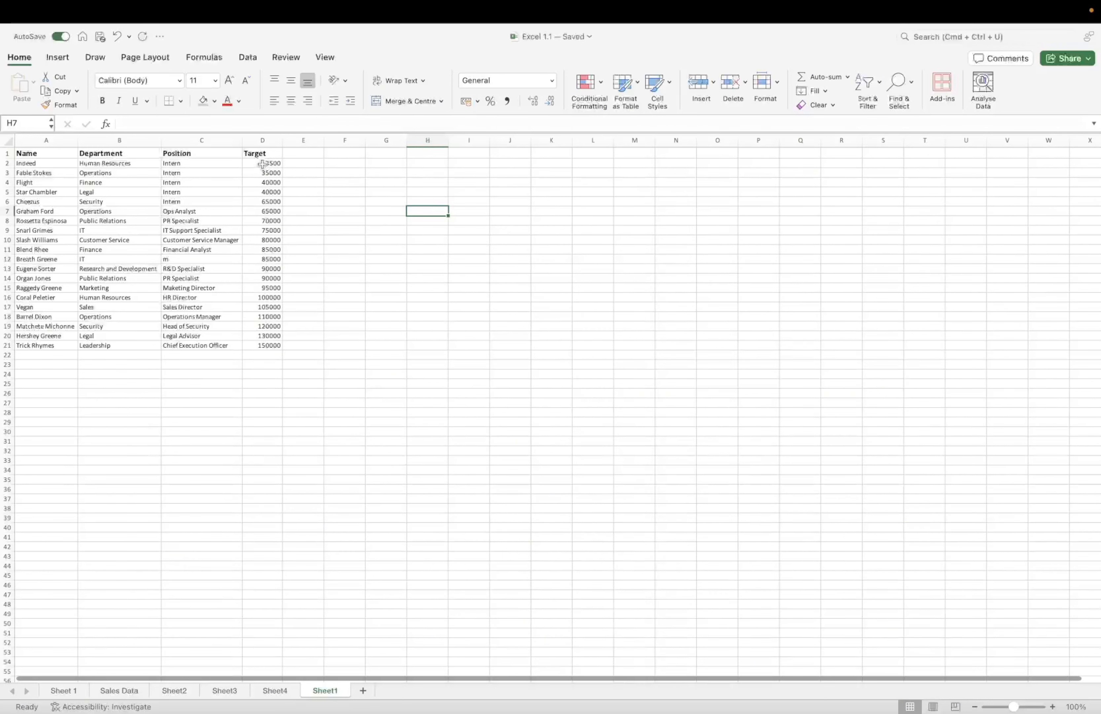
left_click_drag(260, 163, 262, 346)
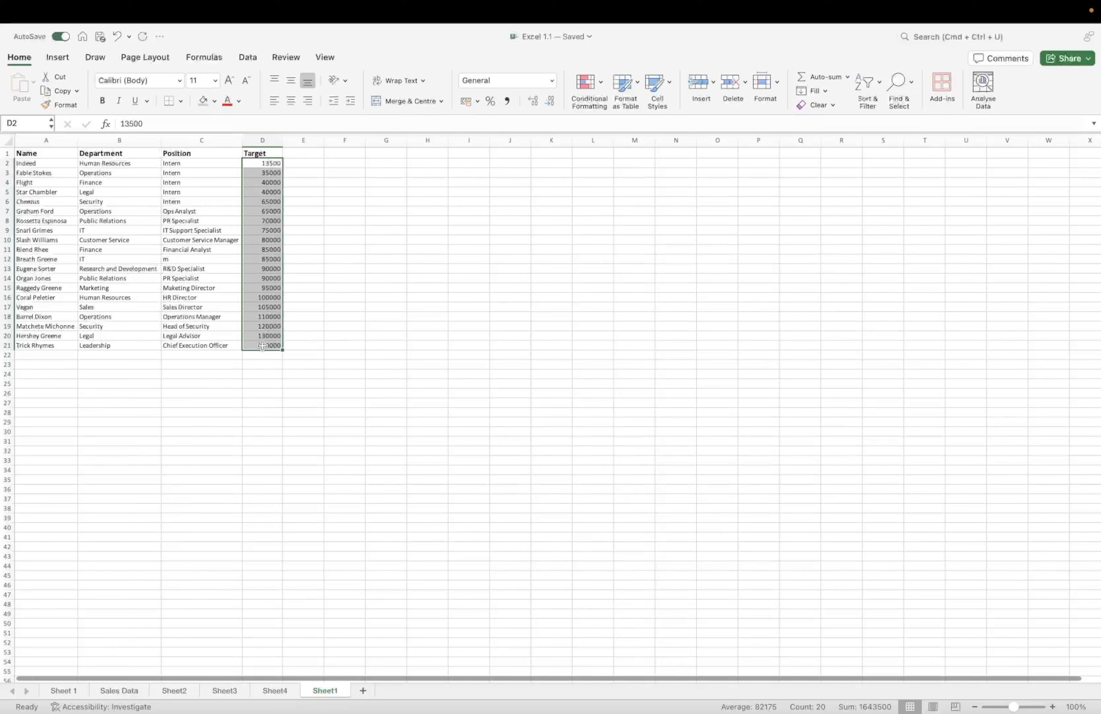
left_click(477, 101)
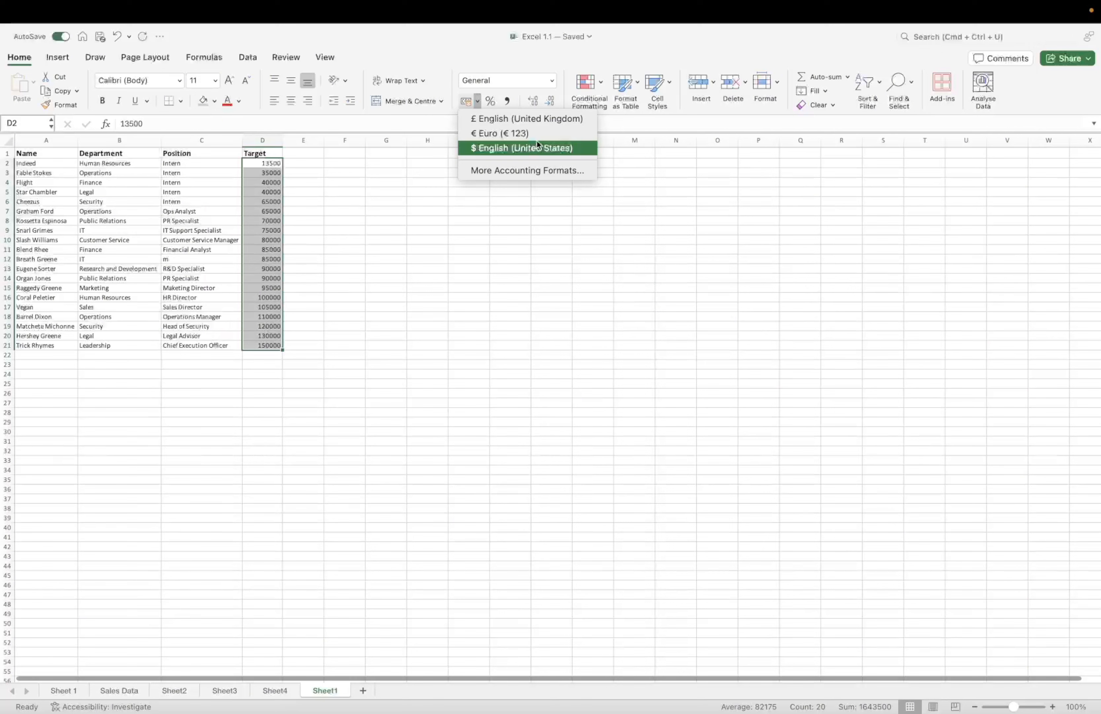
left_click(511, 118)
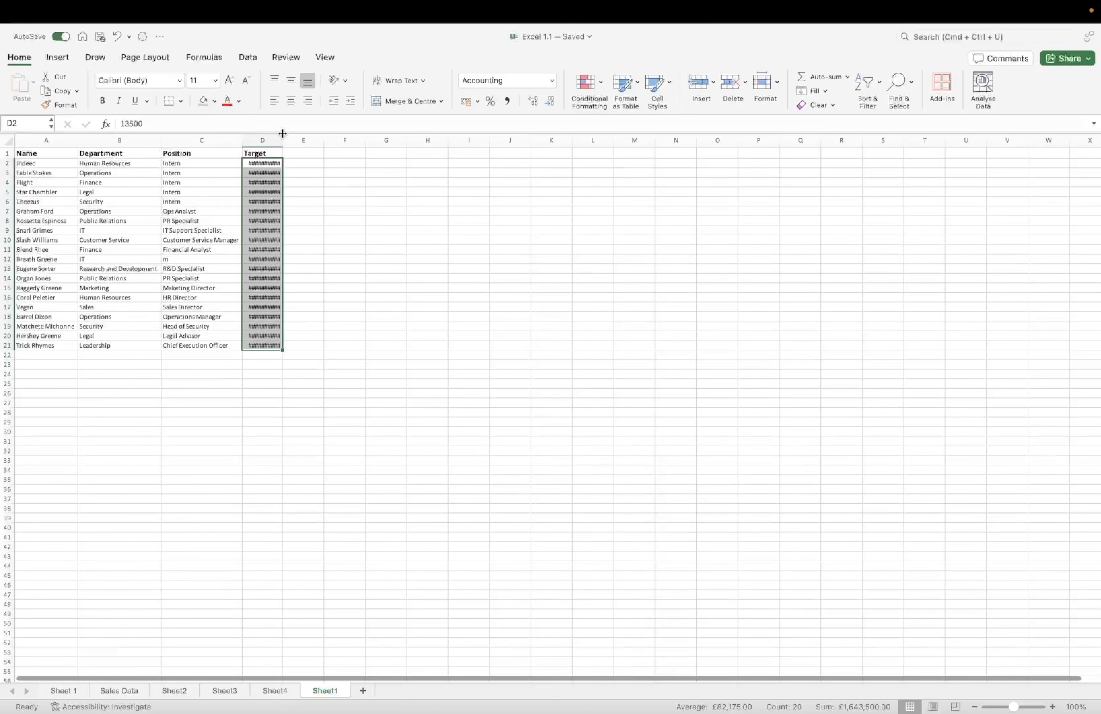
mouse_move(282, 136)
left_mouse_down()
mouse_move(301, 140)
mouse_move(283, 140)
mouse_move(293, 150)
mouse_move(293, 137)
left_mouse_up()
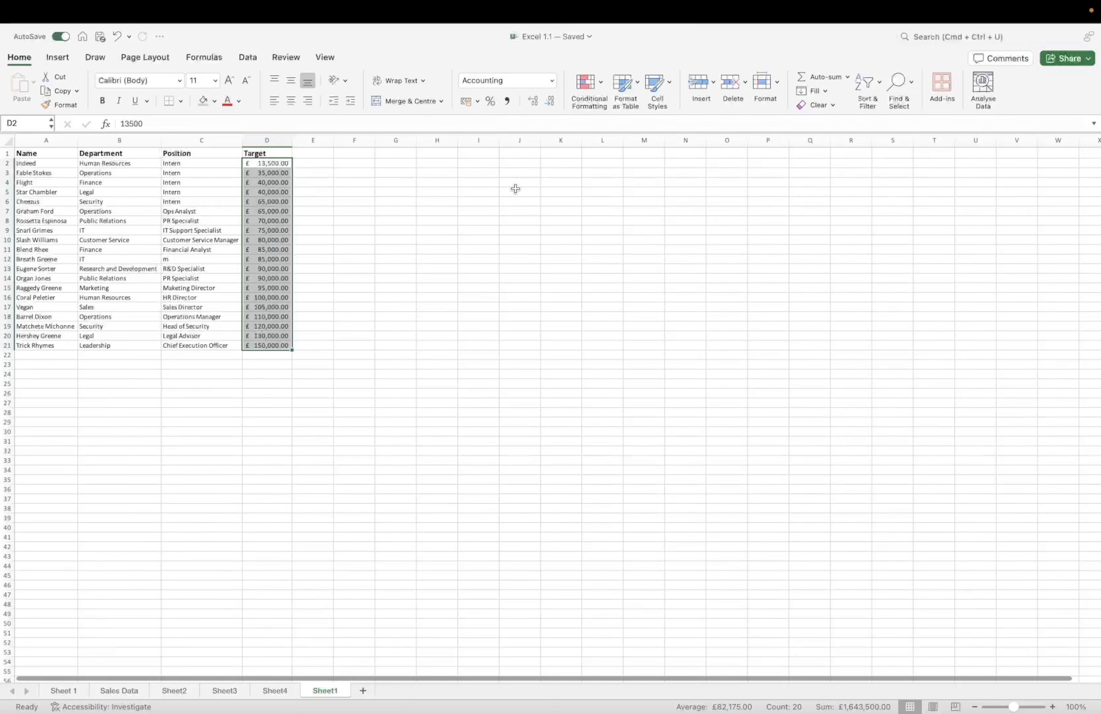
- Reduce the Target amounts to one decimal place, restore the second decimal, and reduce them to one decimal place again
left_click(546, 106)
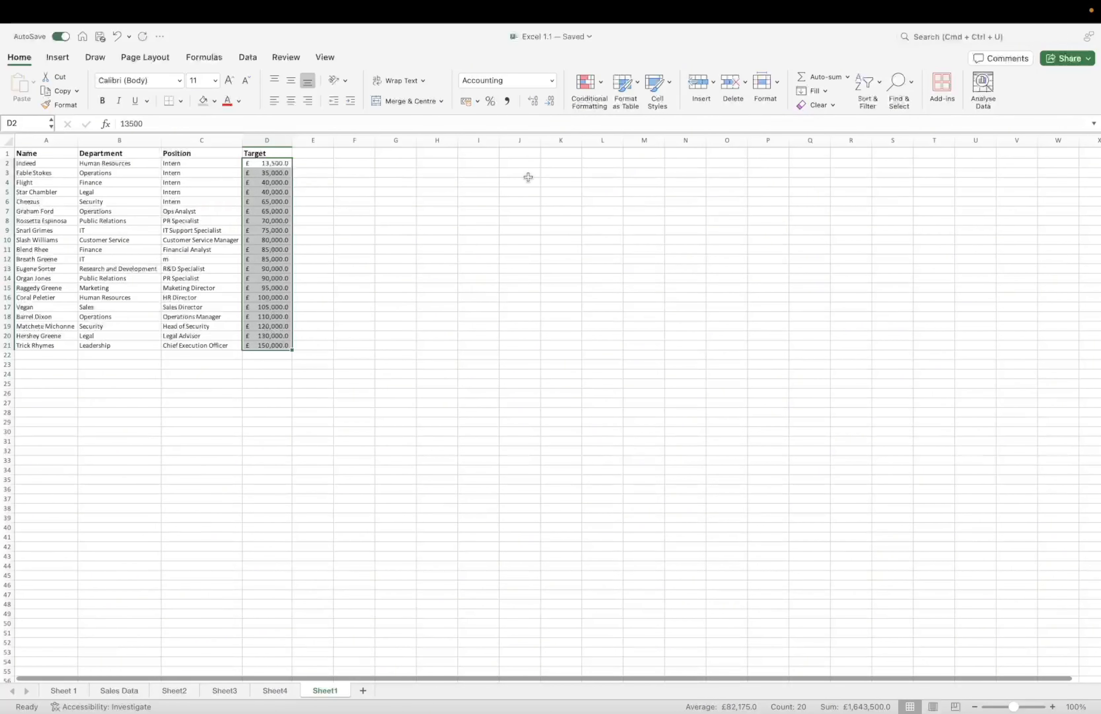
left_click(533, 100)
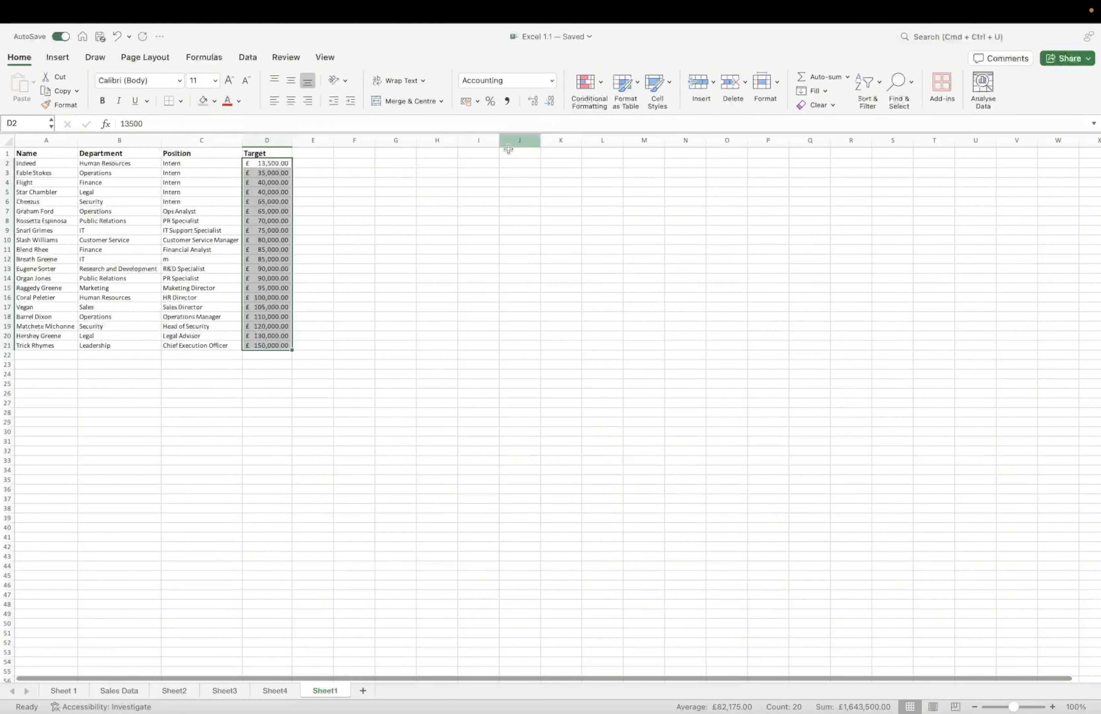
left_click(551, 101)
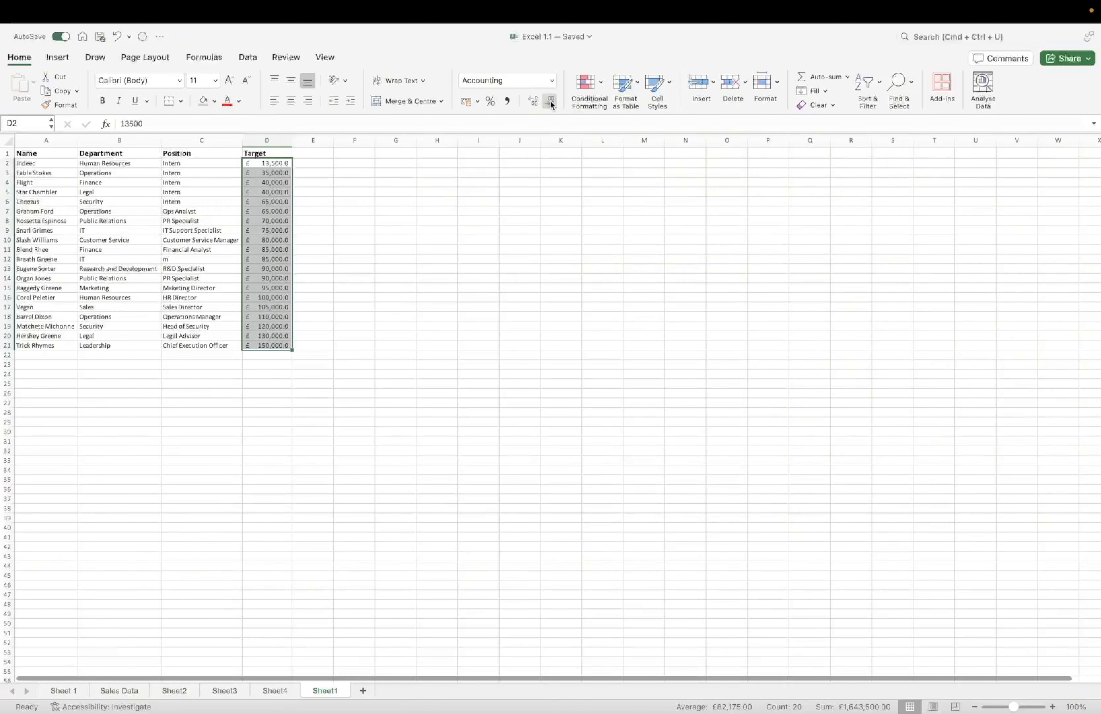
- Look through the Number, Date and General formats for the Target values in D2:D21, and keep £ Accounting with one decimal place
left_click_drag(275, 165, 278, 343)
right_click(271, 212)
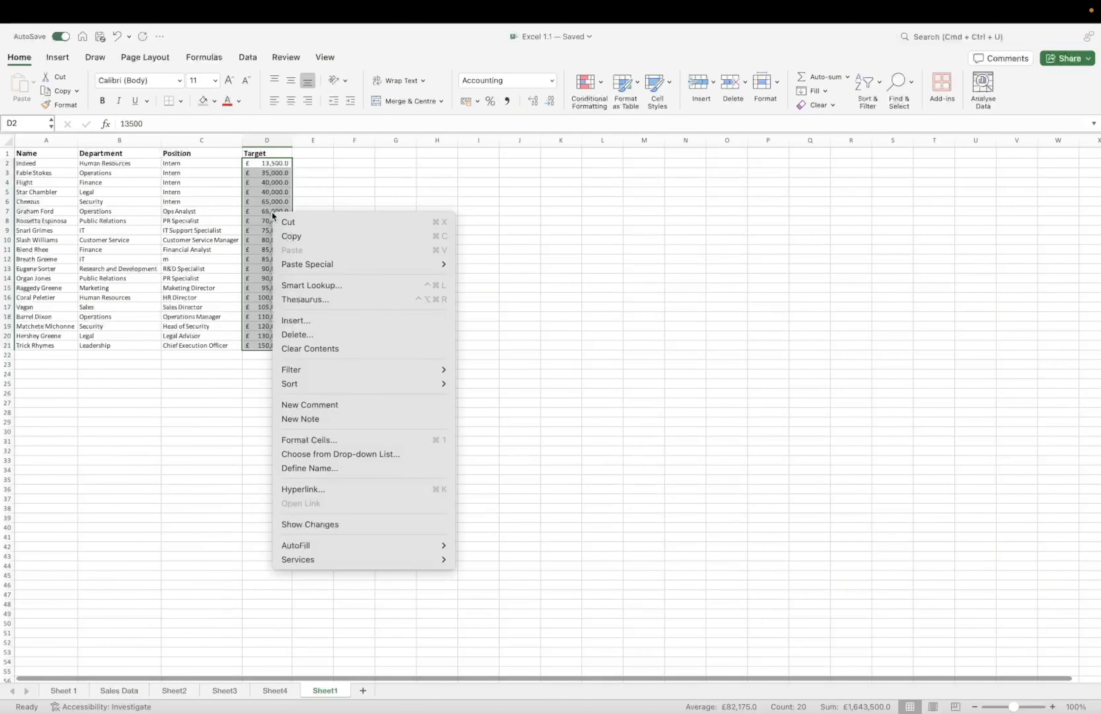
left_click(333, 440)
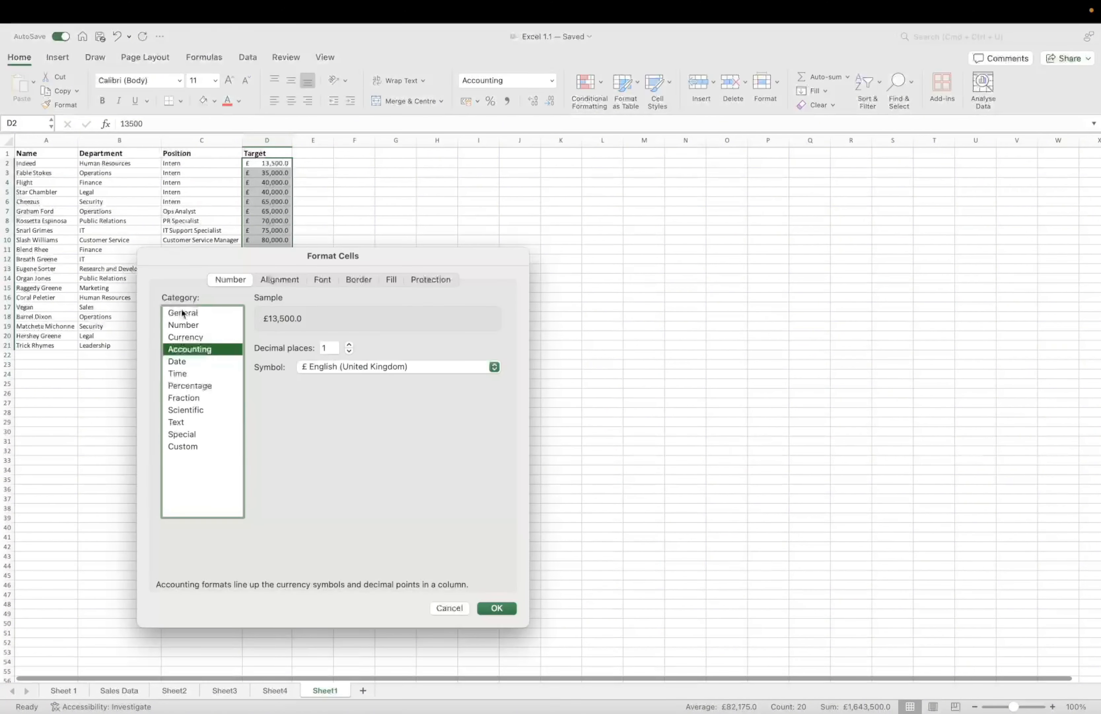
left_click(192, 326)
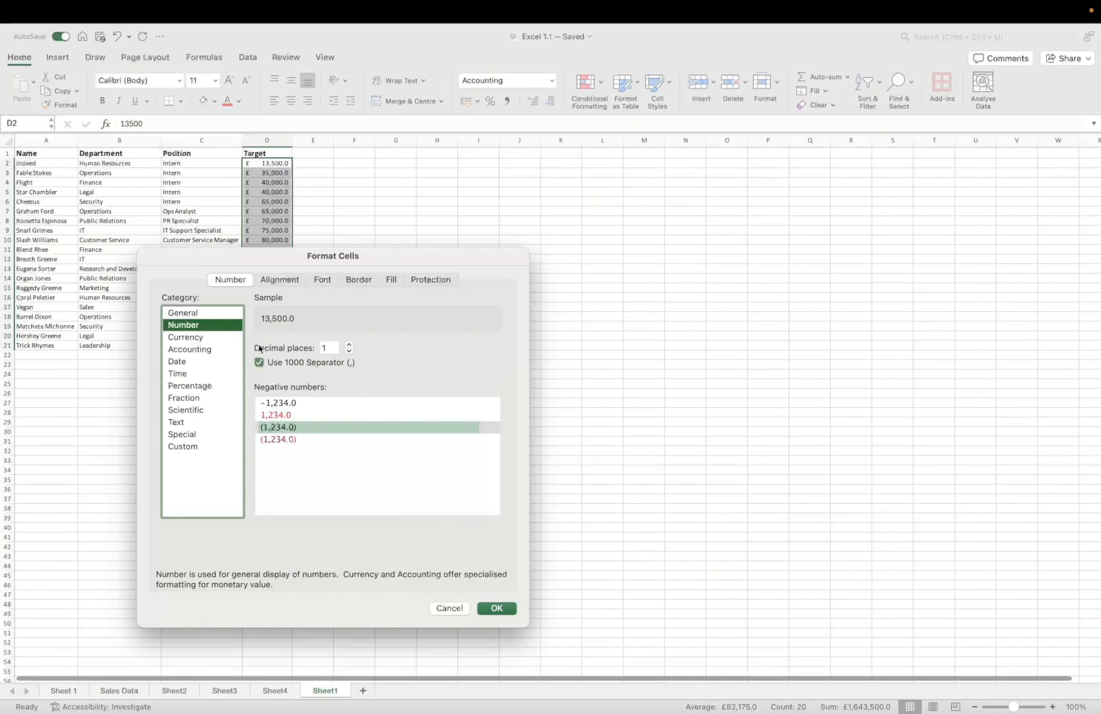
left_click(194, 361)
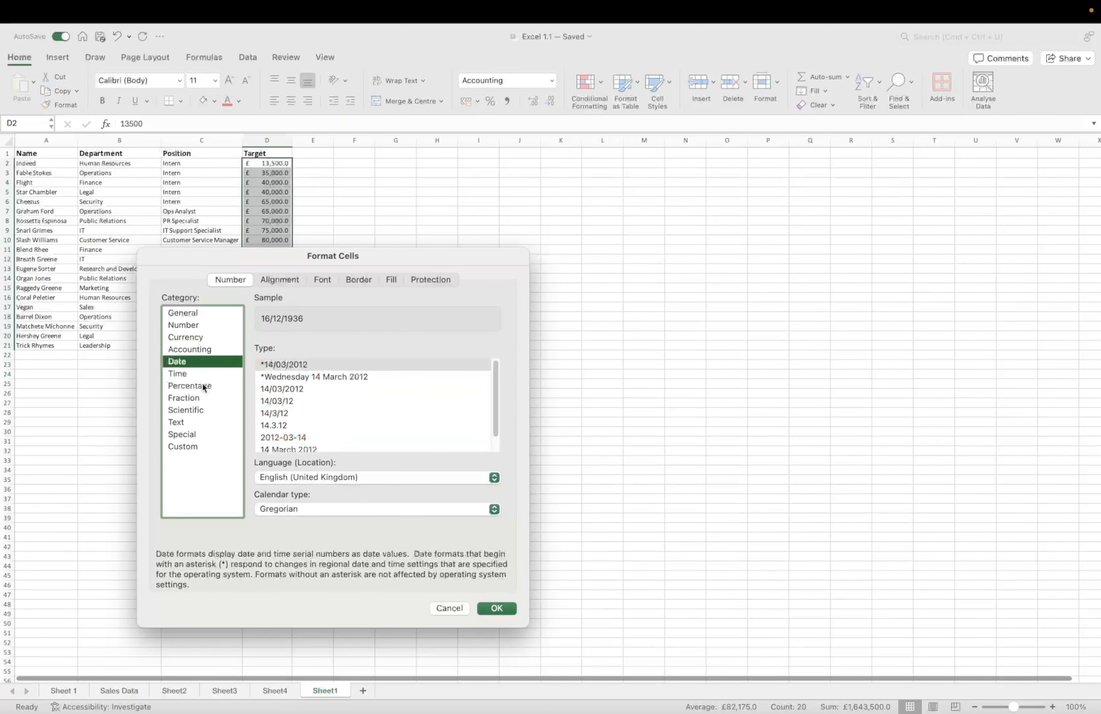
left_click(191, 317)
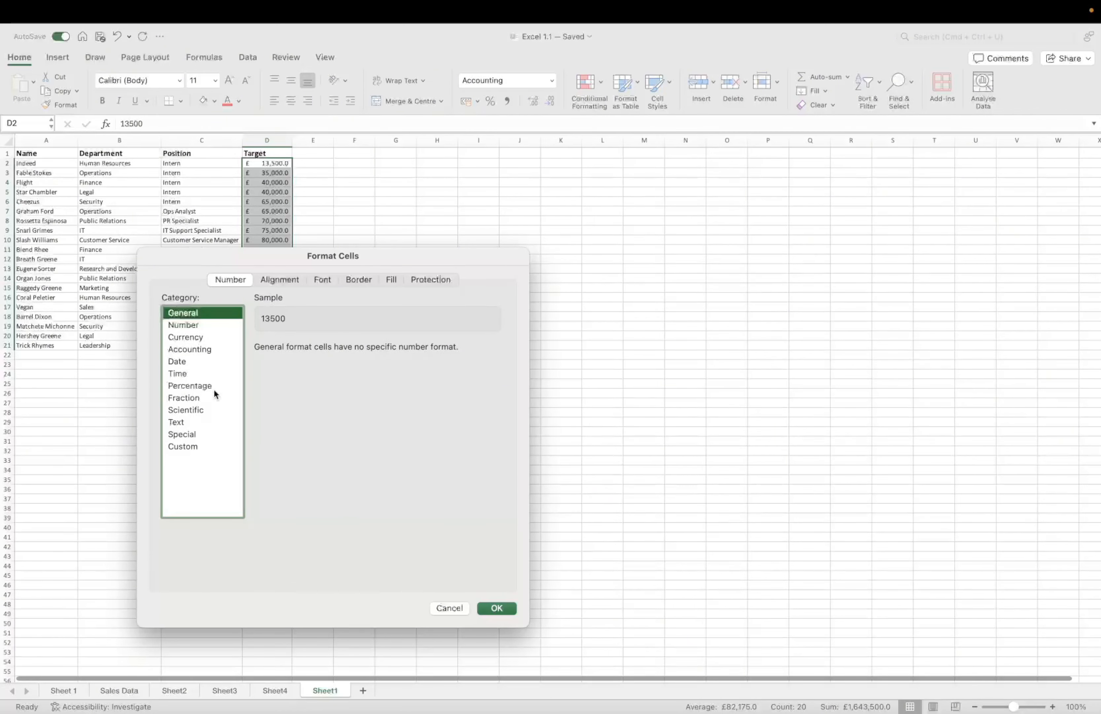
left_click(197, 348)
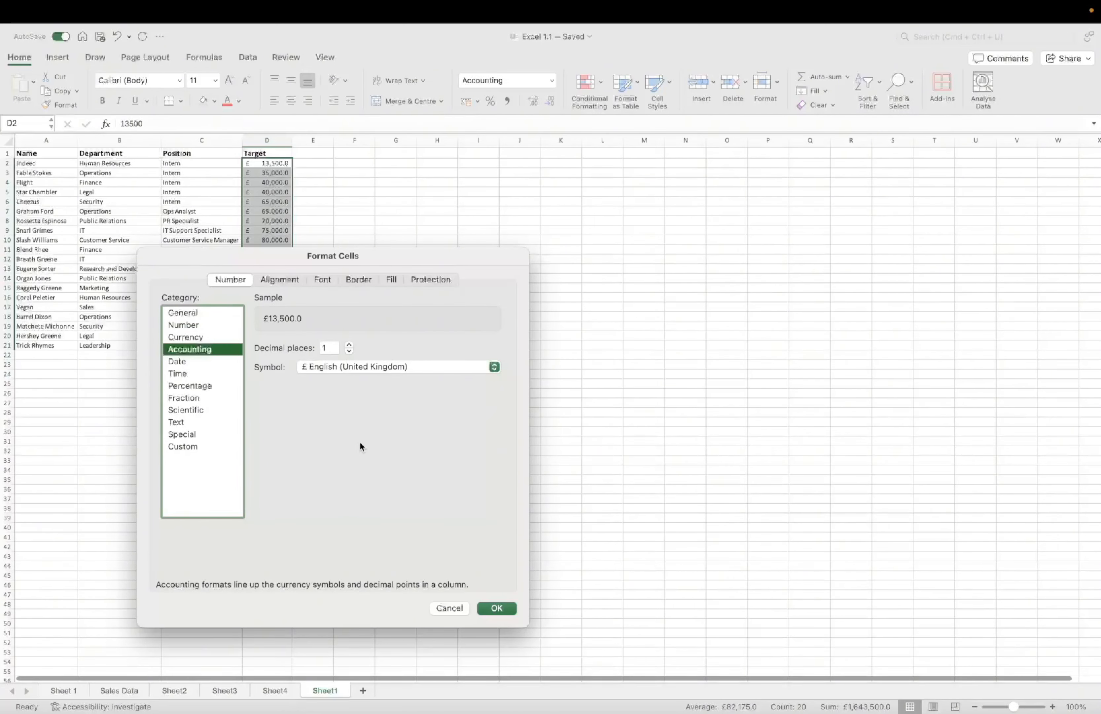
left_click(507, 610)
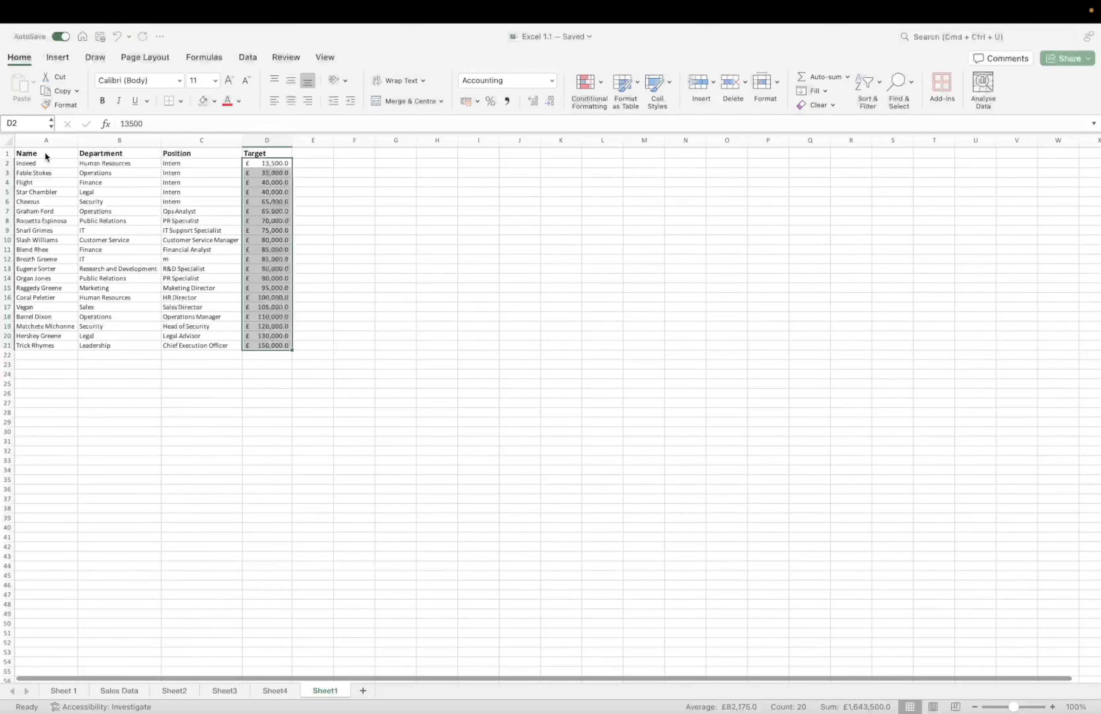
left_click_drag(37, 155, 286, 348)
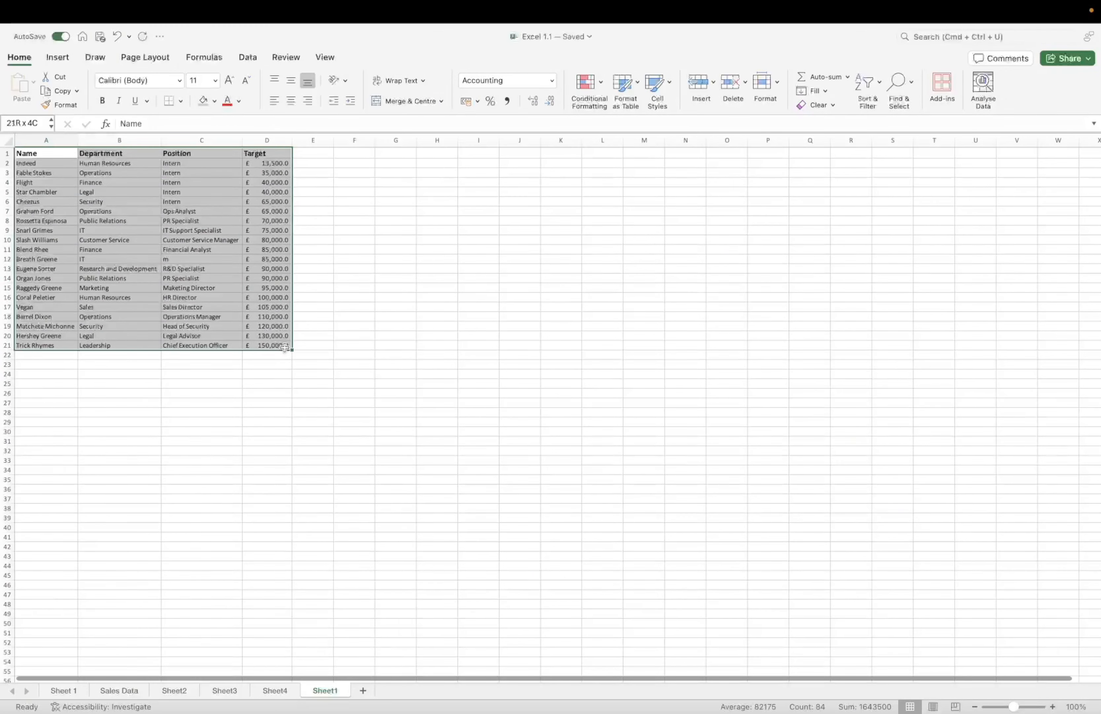
left_click(8, 139)
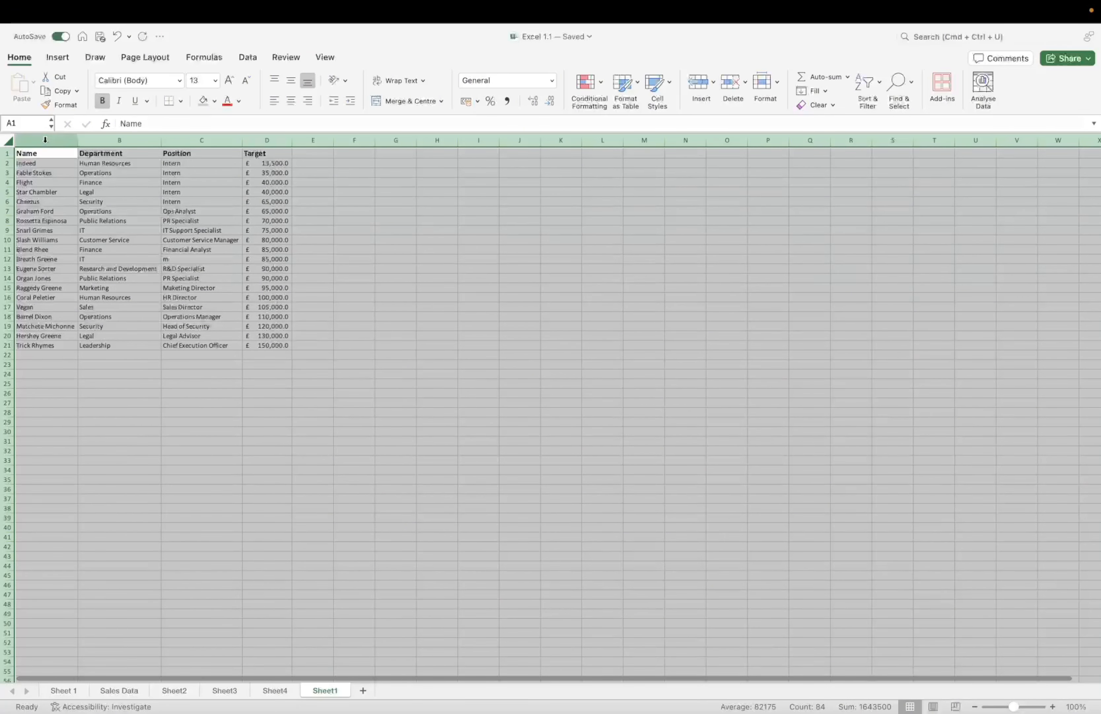
left_click(326, 200)
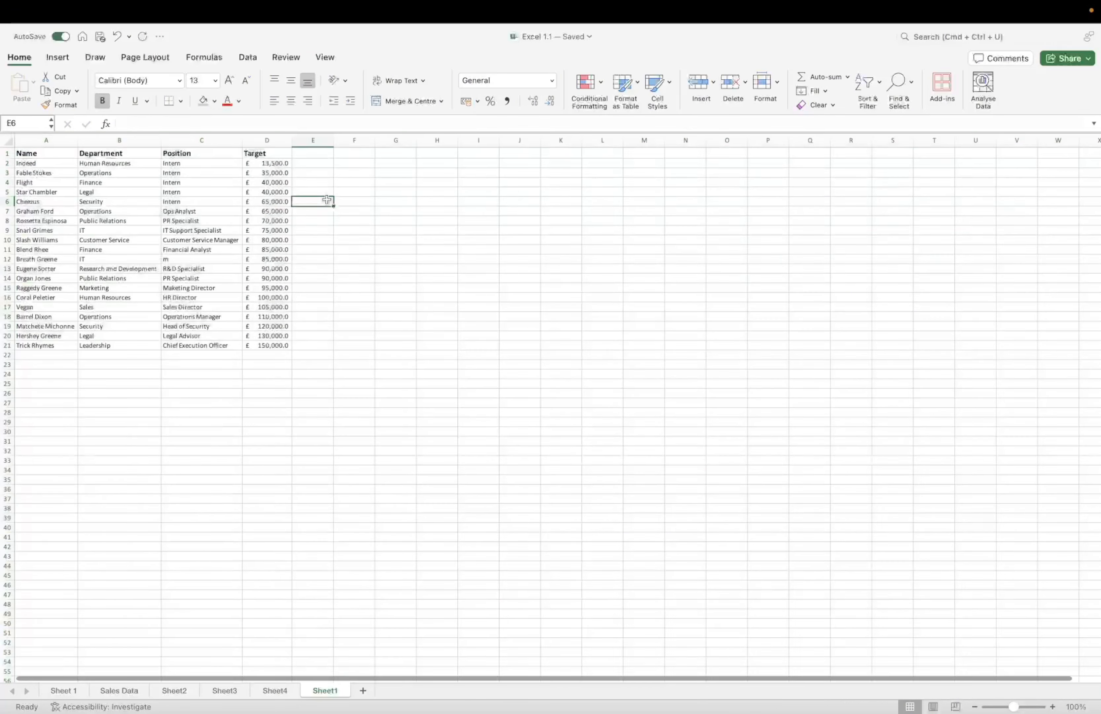
- Apply all borders to the employee table A1:D21
left_click_drag(51, 158, 274, 354)
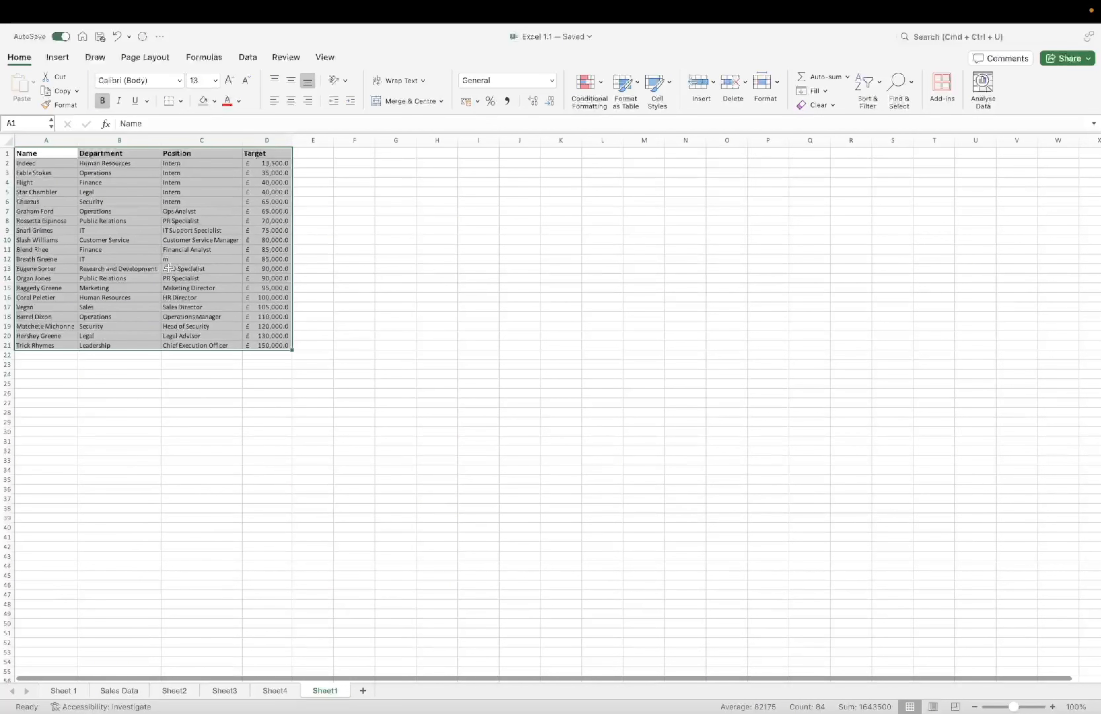
left_click(181, 103)
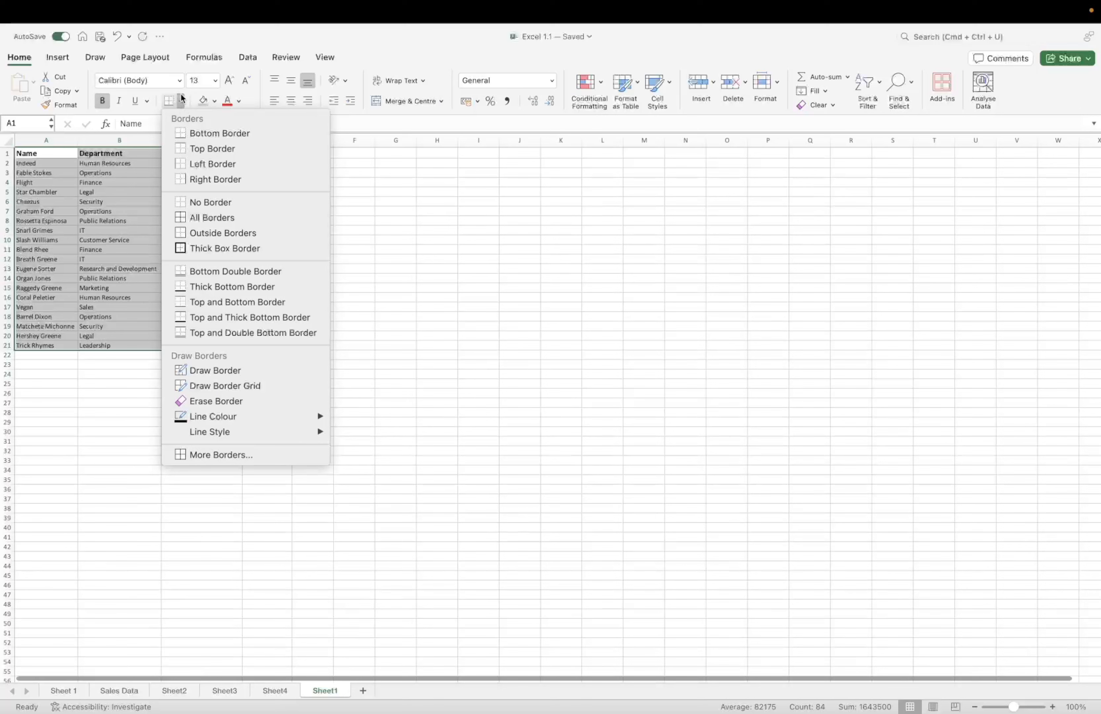
left_click(228, 217)
left_click(315, 250)
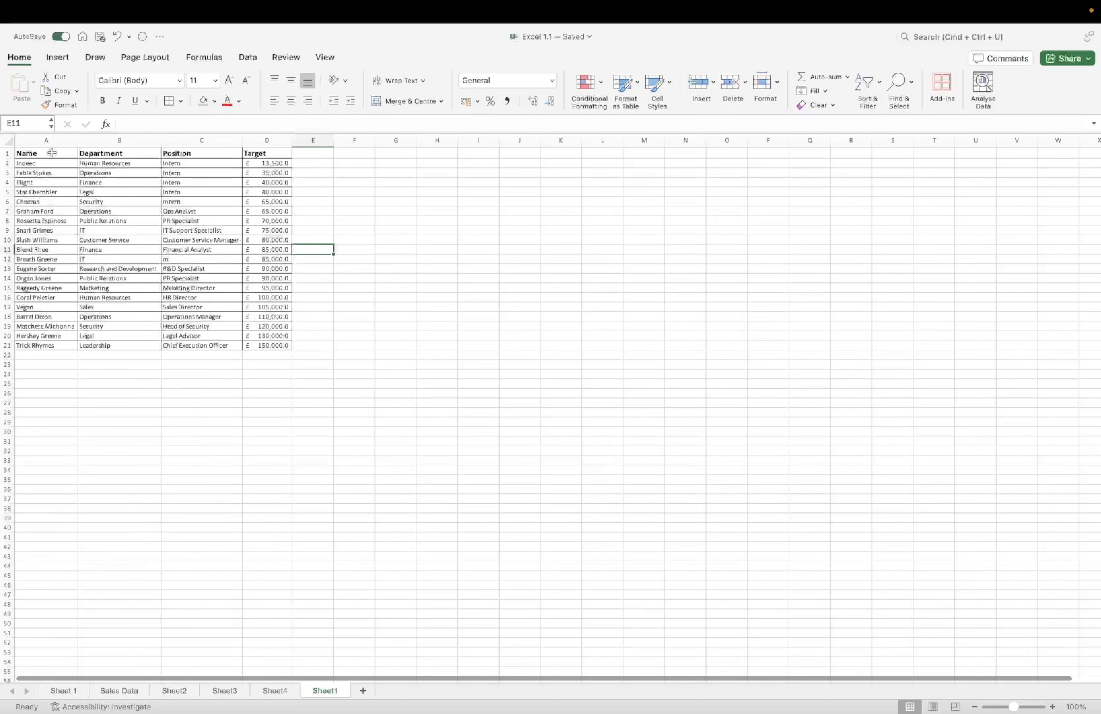
- Add a thick box border around the header row A1:D1 and another around the whole table A1:D21
left_click_drag(27, 153, 266, 153)
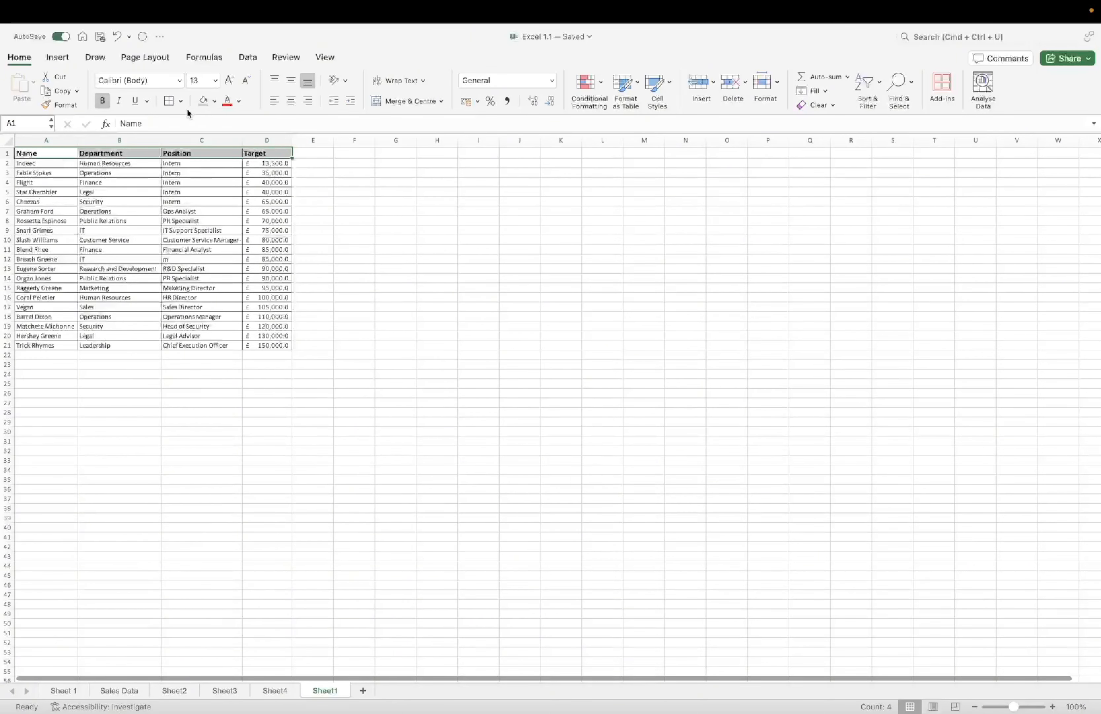
left_click(180, 101)
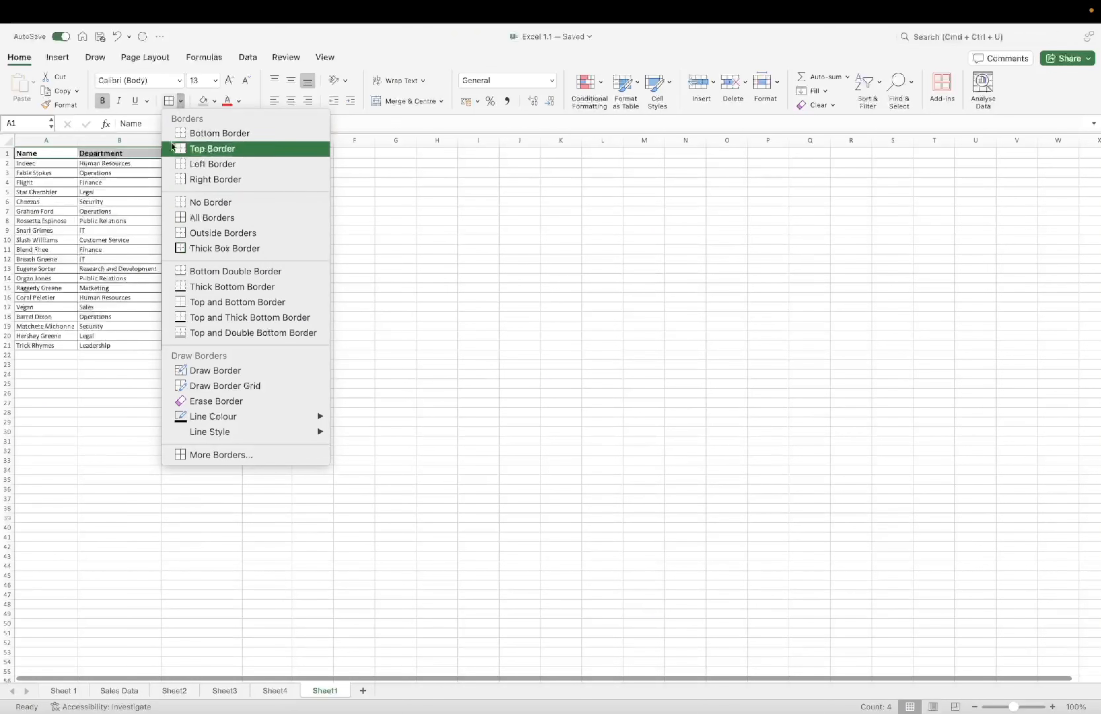
left_click(229, 248)
left_click(354, 240)
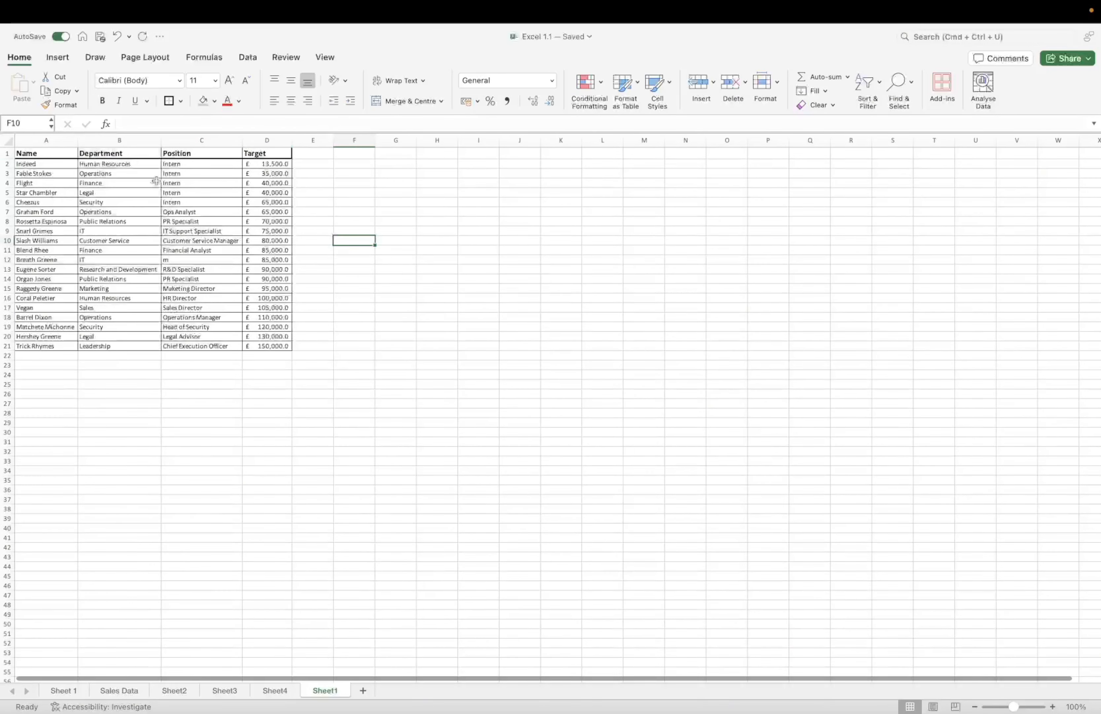
left_click_drag(279, 155, 21, 350)
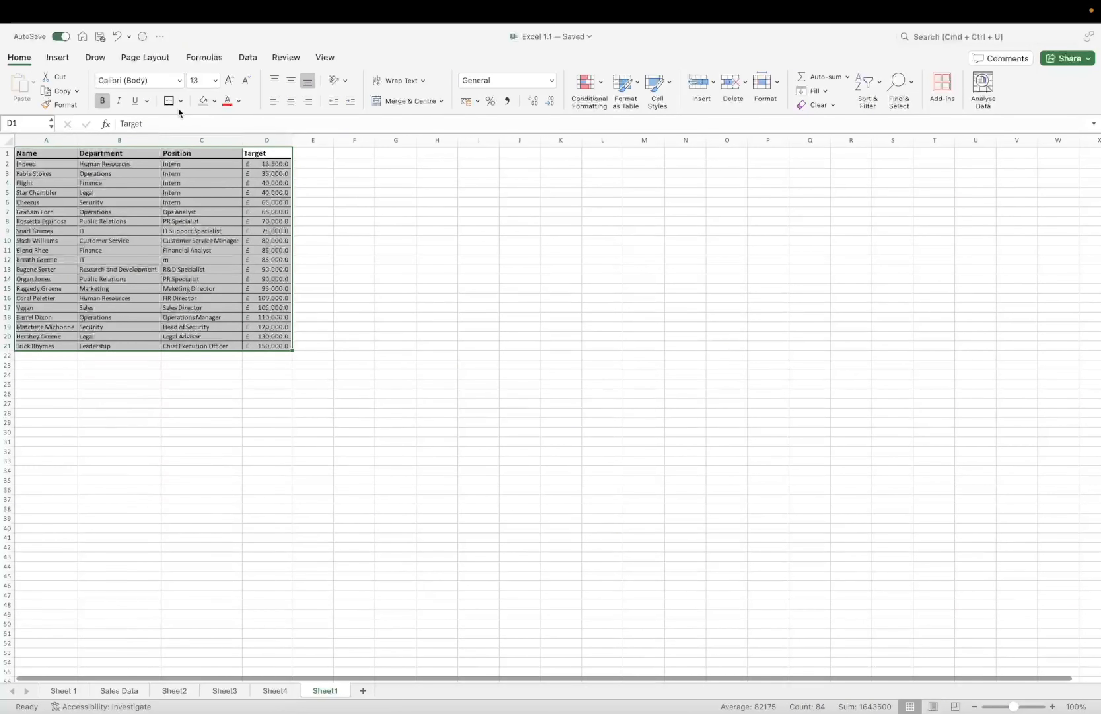
left_click(392, 279)
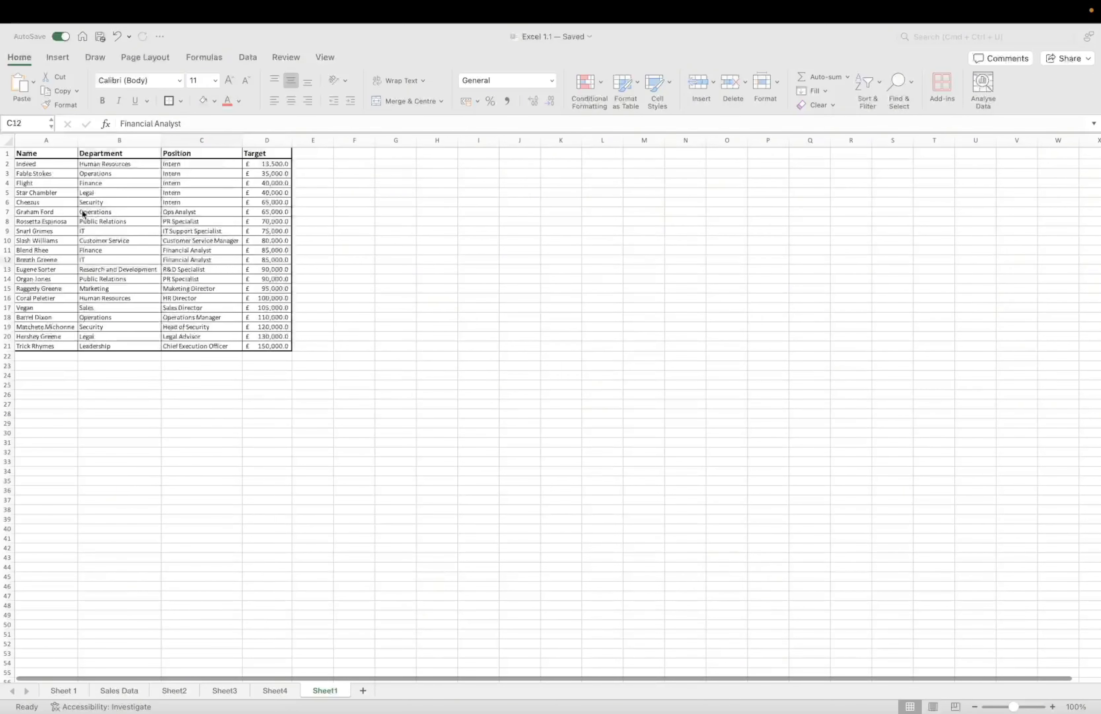
- Centre the contents of the data rows A2:D21 horizontally
left_click_drag(46, 163, 275, 347)
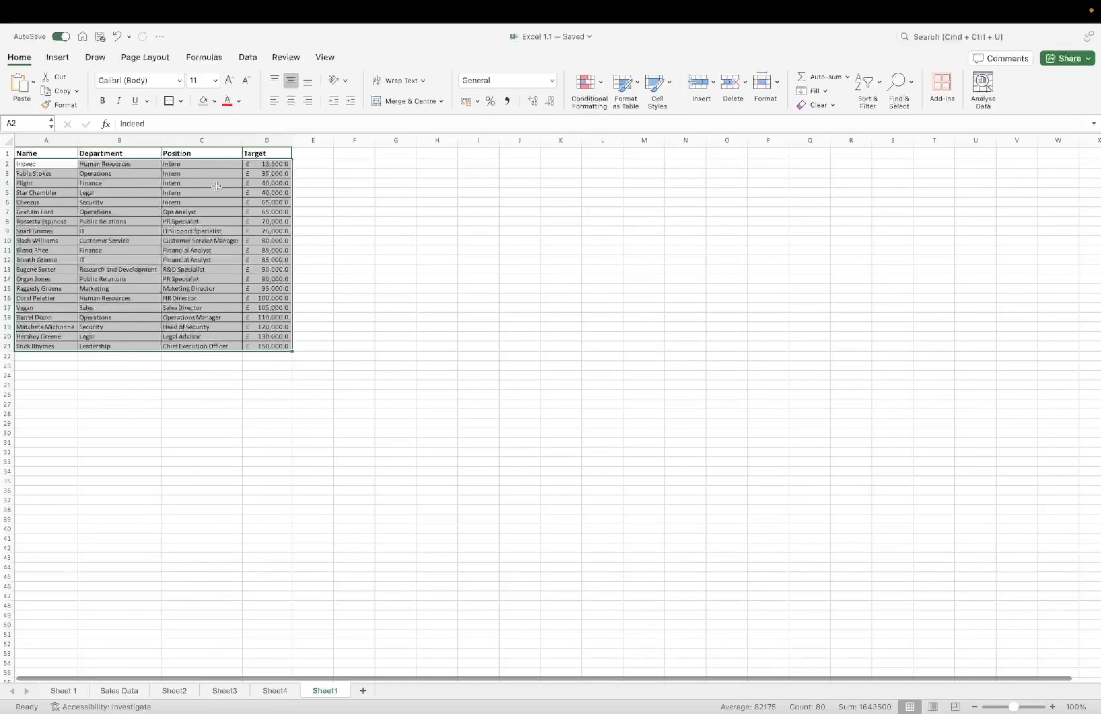
left_click(290, 101)
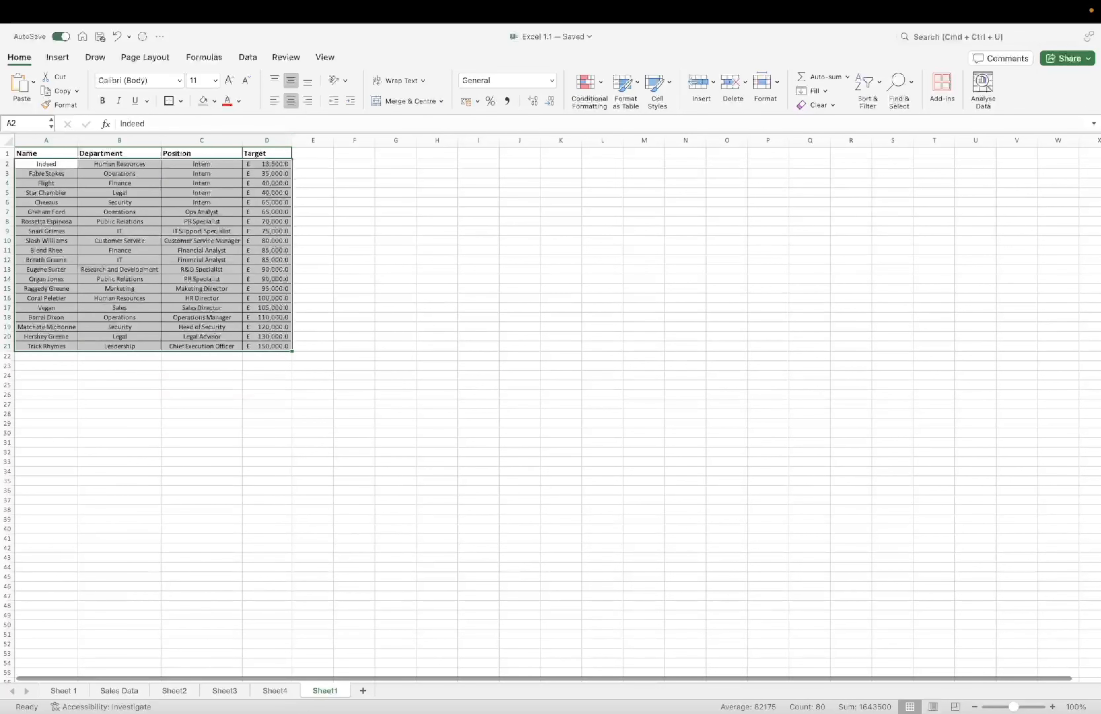
left_click(56, 164)
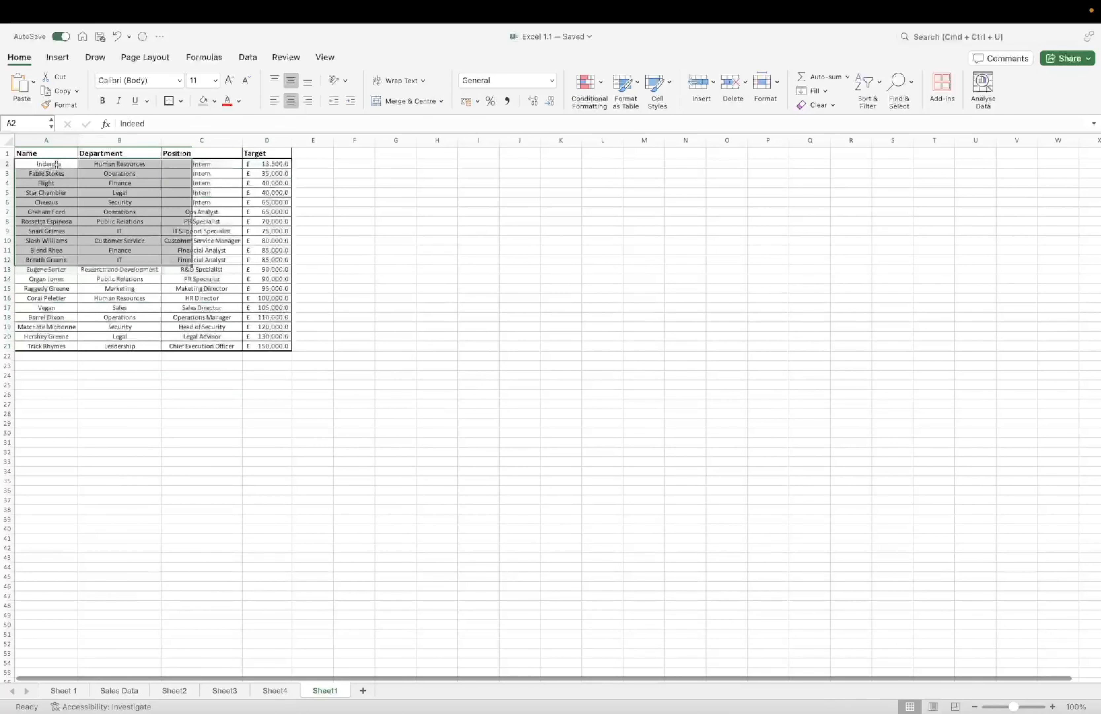
left_click_drag(56, 164, 90, 344)
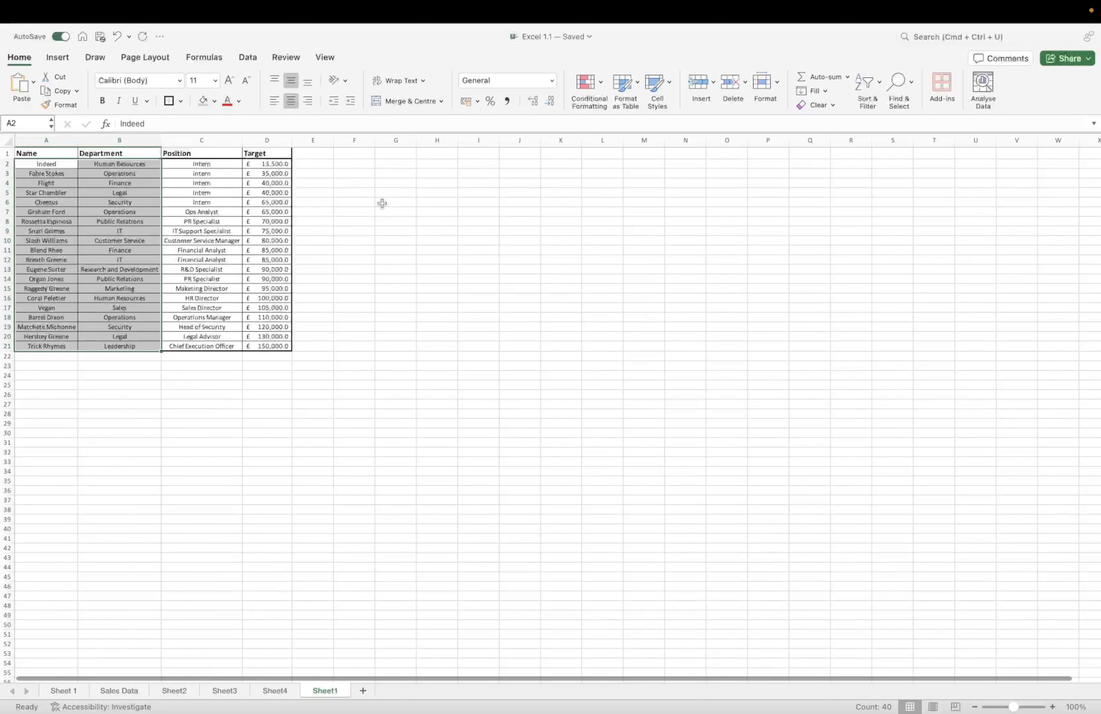
left_click(374, 219)
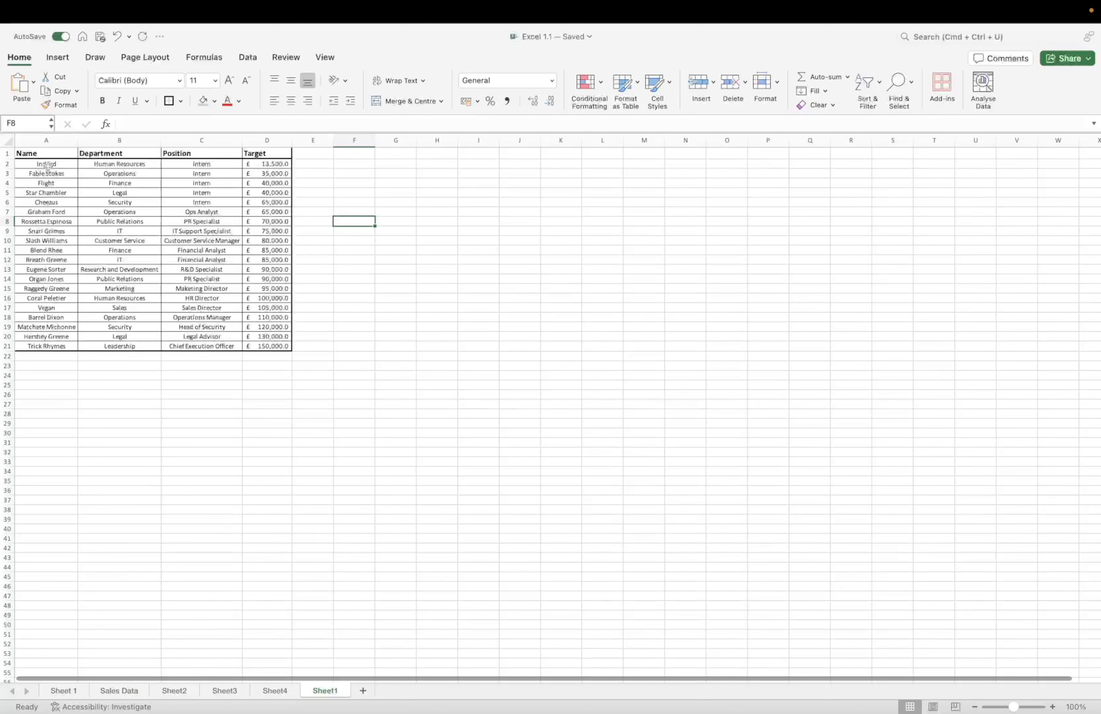
- Left-align the Name, Department and Position entries in A2:C21, and widen the Target column D slightly
left_click_drag(46, 165, 201, 345)
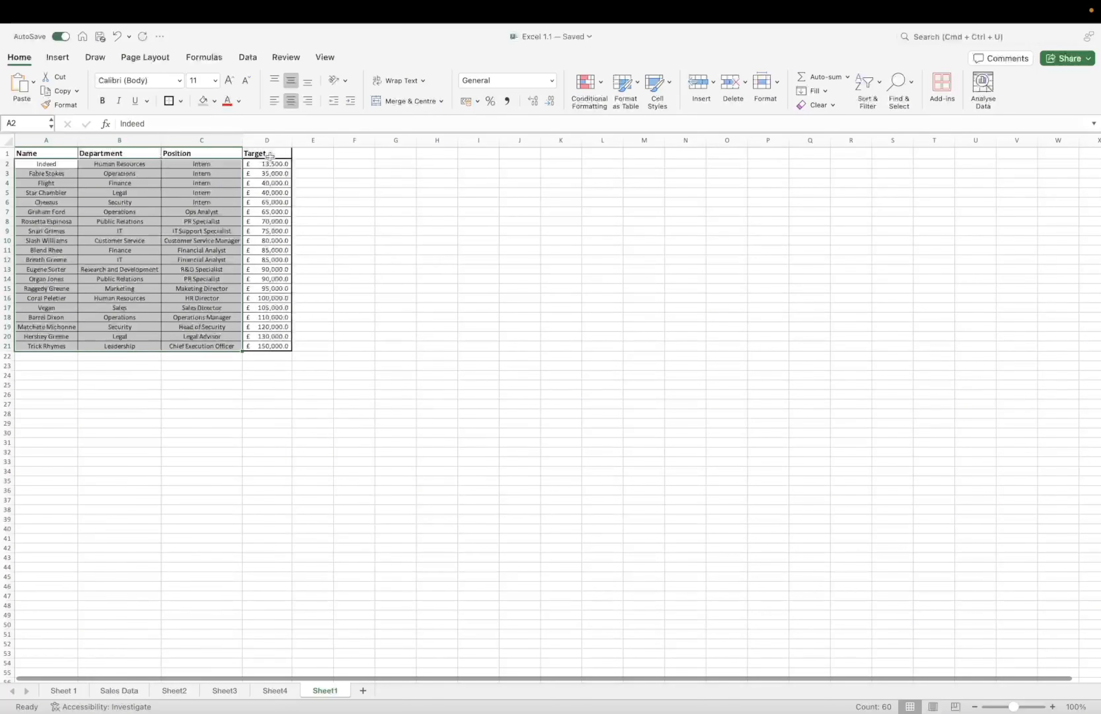
left_click(274, 101)
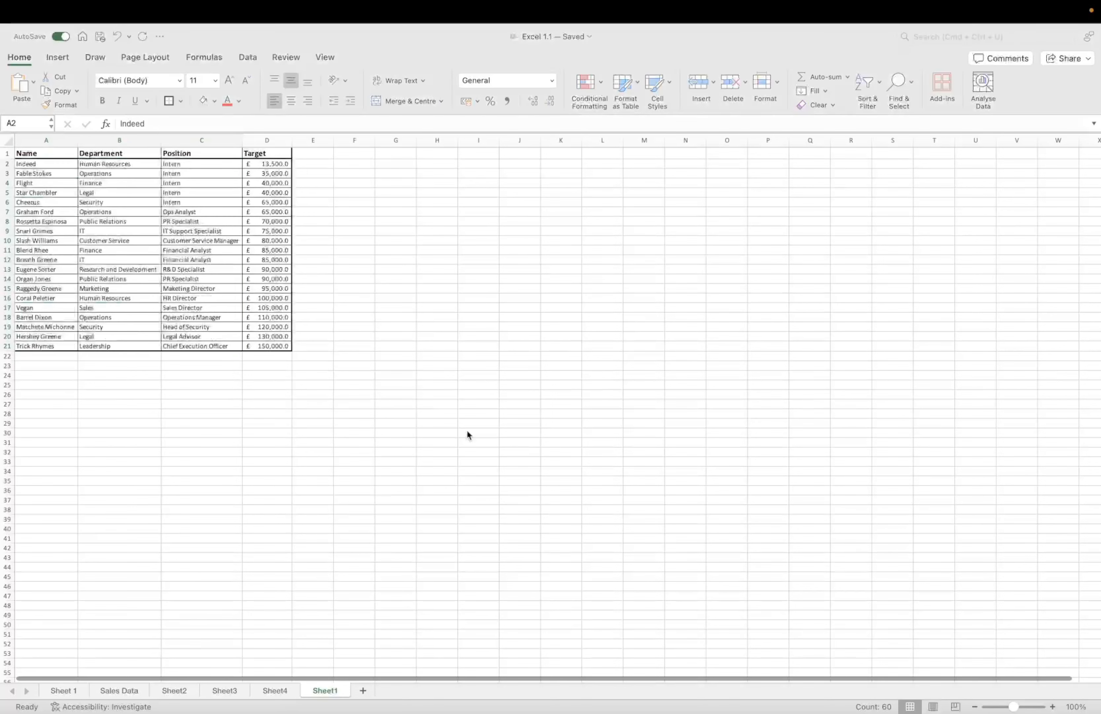
left_click(340, 218)
left_click(340, 216)
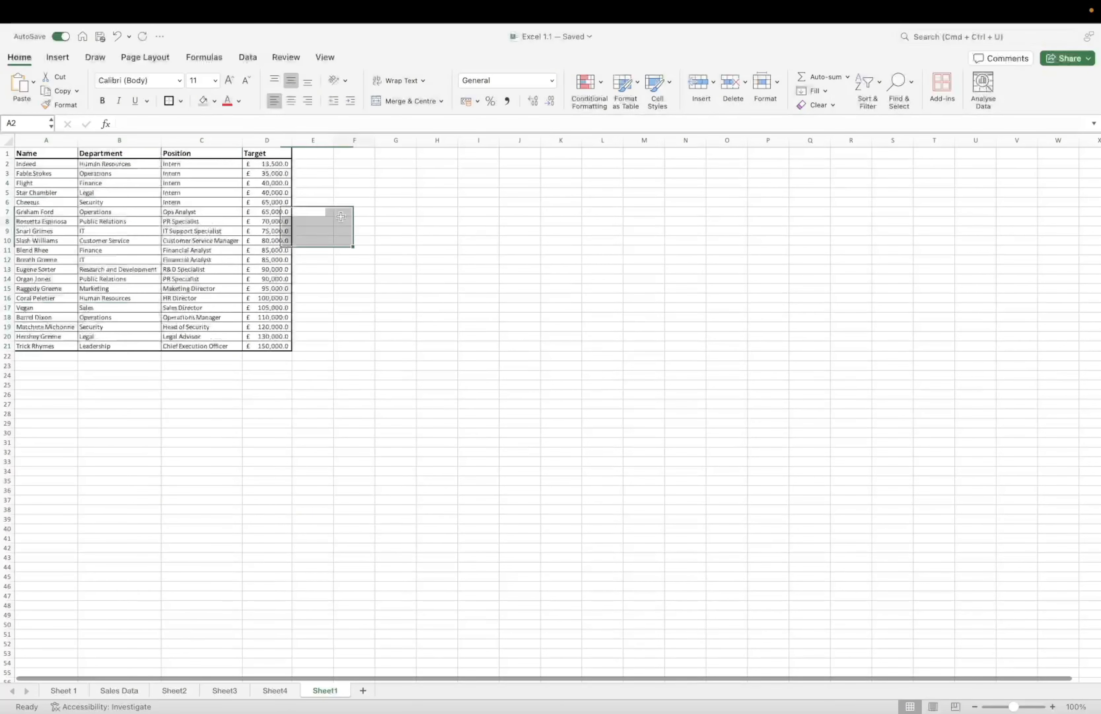
left_click_drag(292, 140, 302, 140)
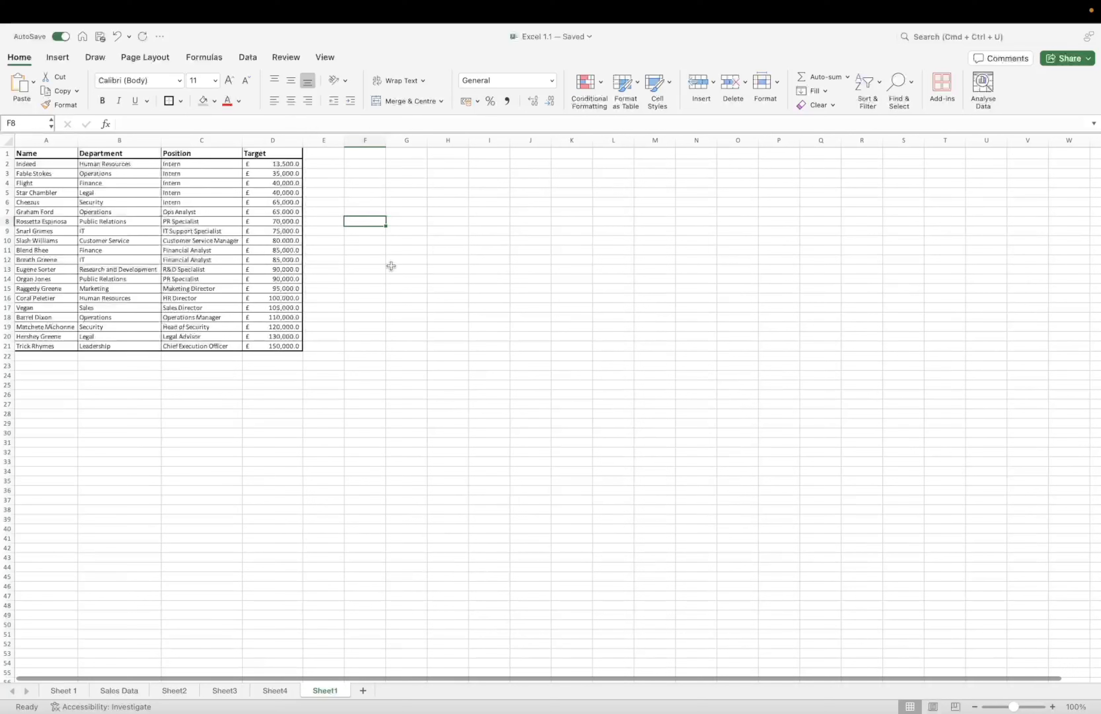
left_click(329, 231)
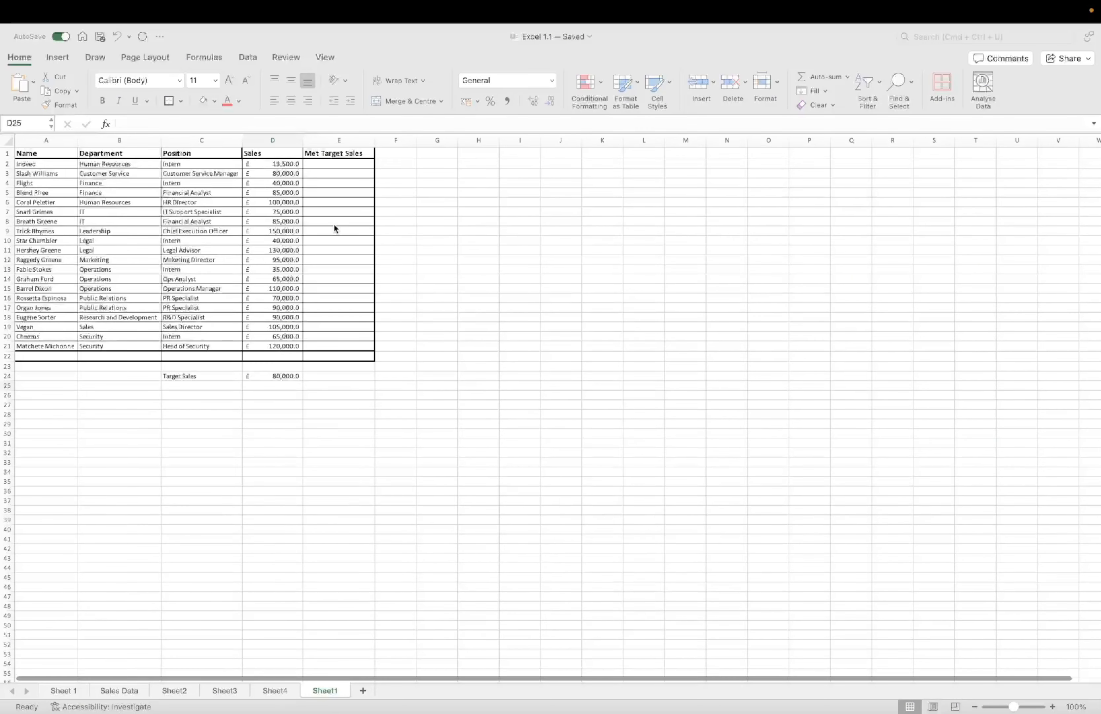
left_click(343, 188)
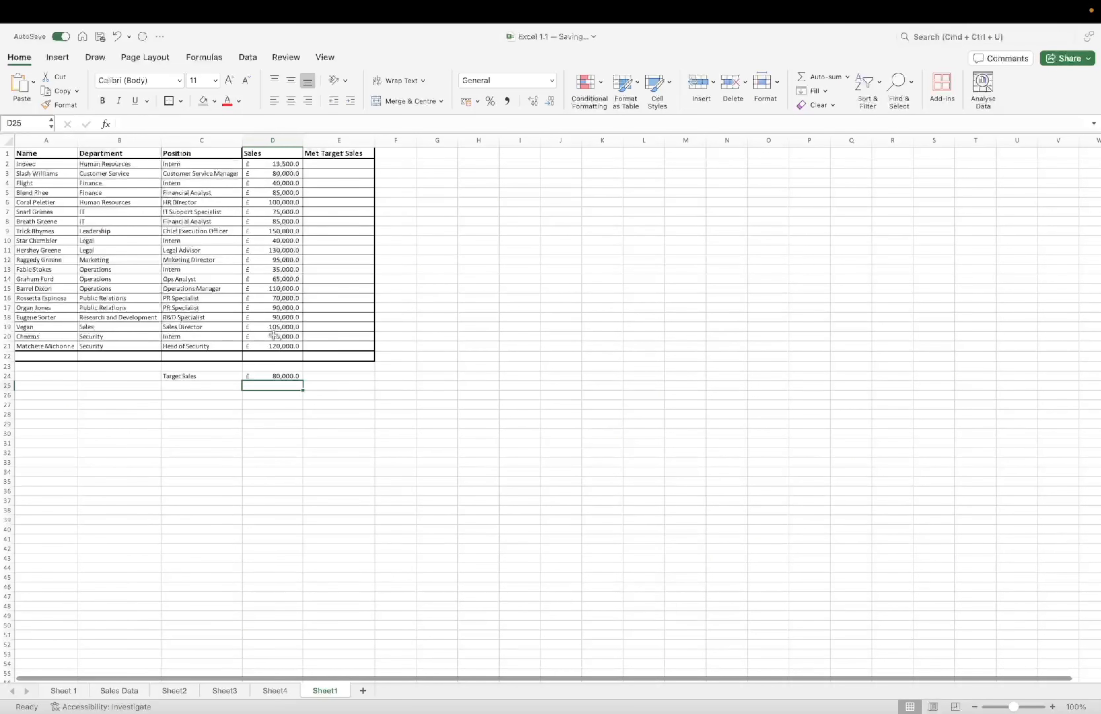
left_click(336, 168)
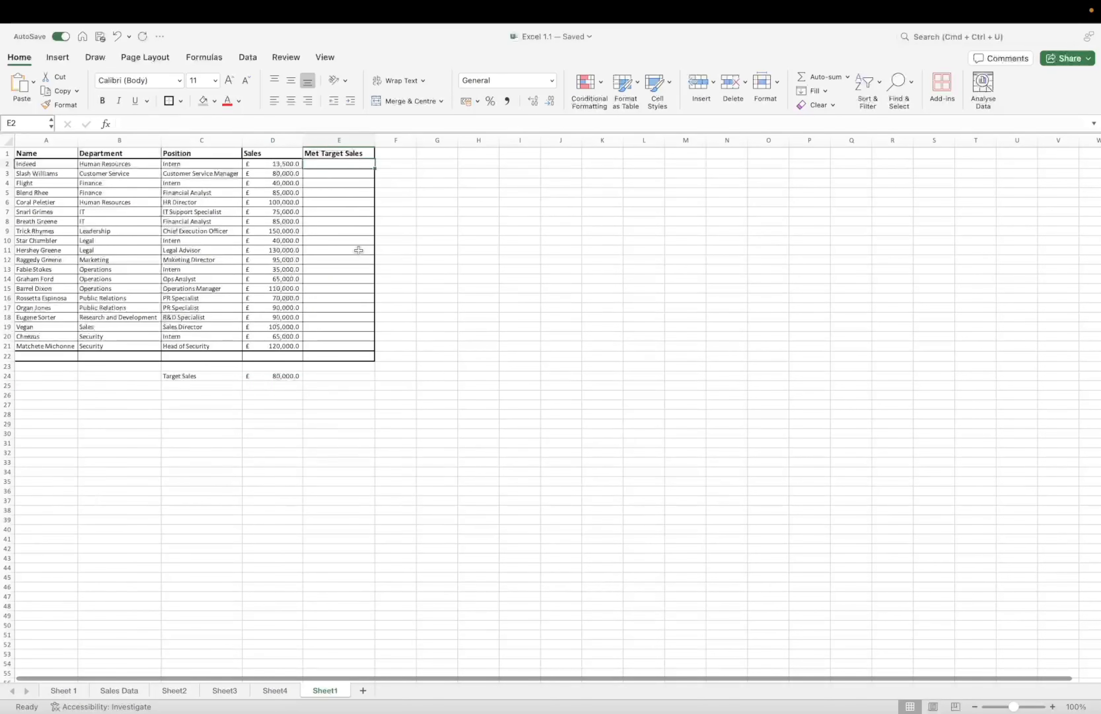
left_click(177, 386)
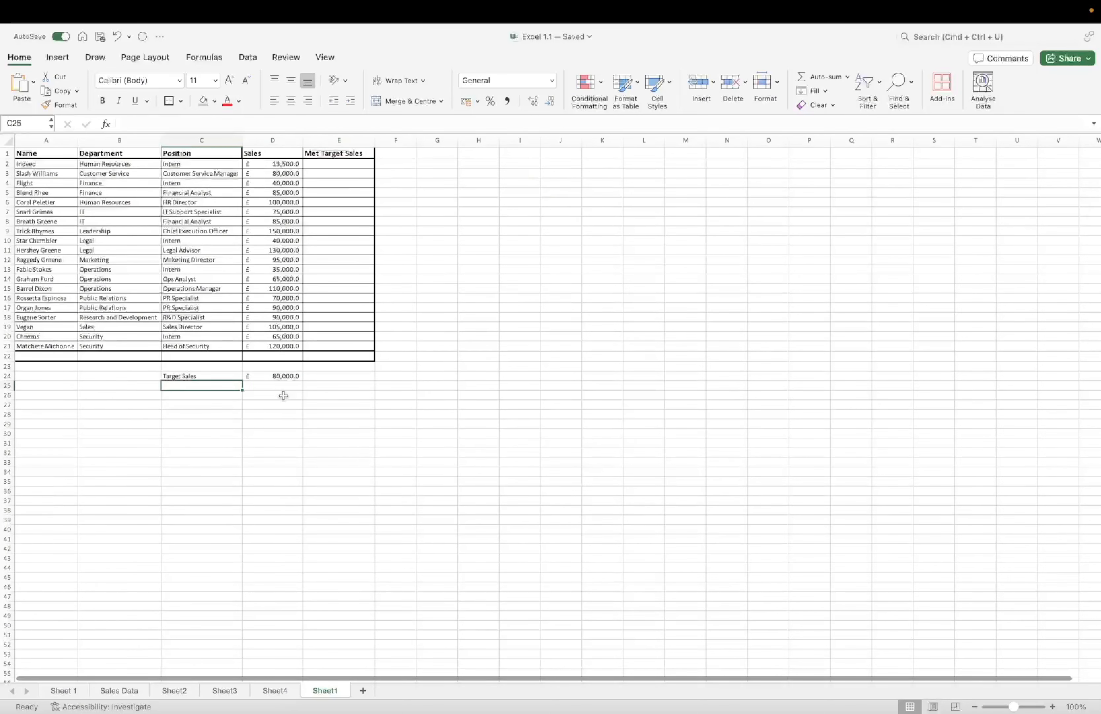
left_click(261, 376)
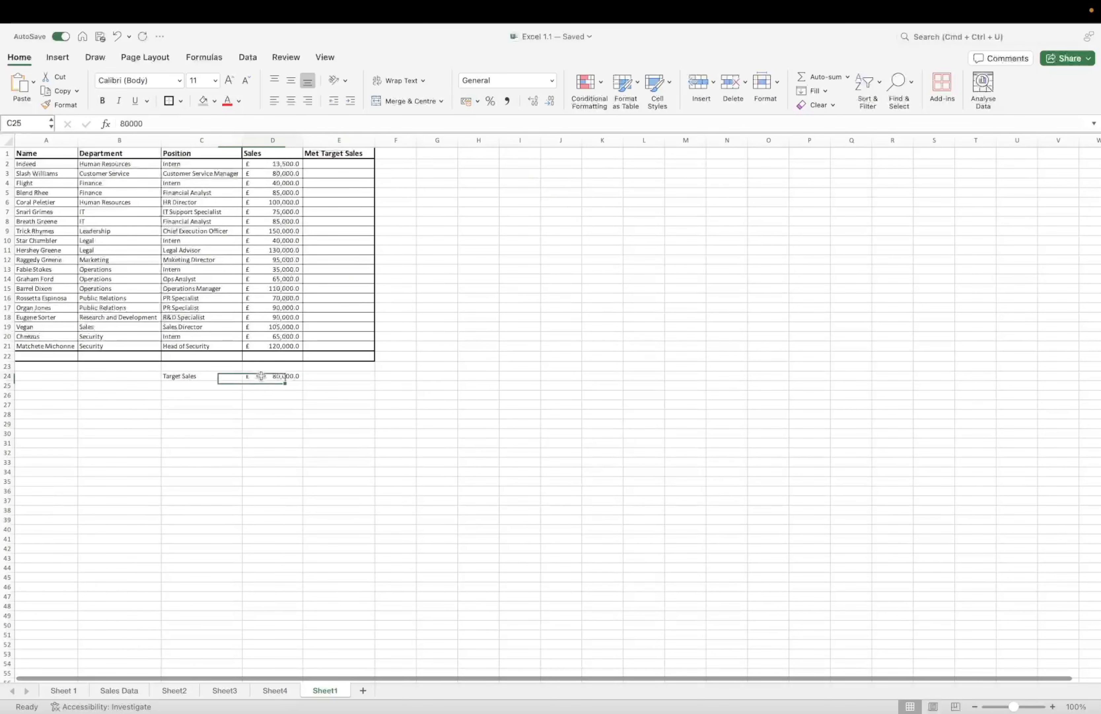
- Enter the formula =IF(D2>=D24, "Yes", "No") in E2, the first Met Target Sales cell
left_click(324, 165)
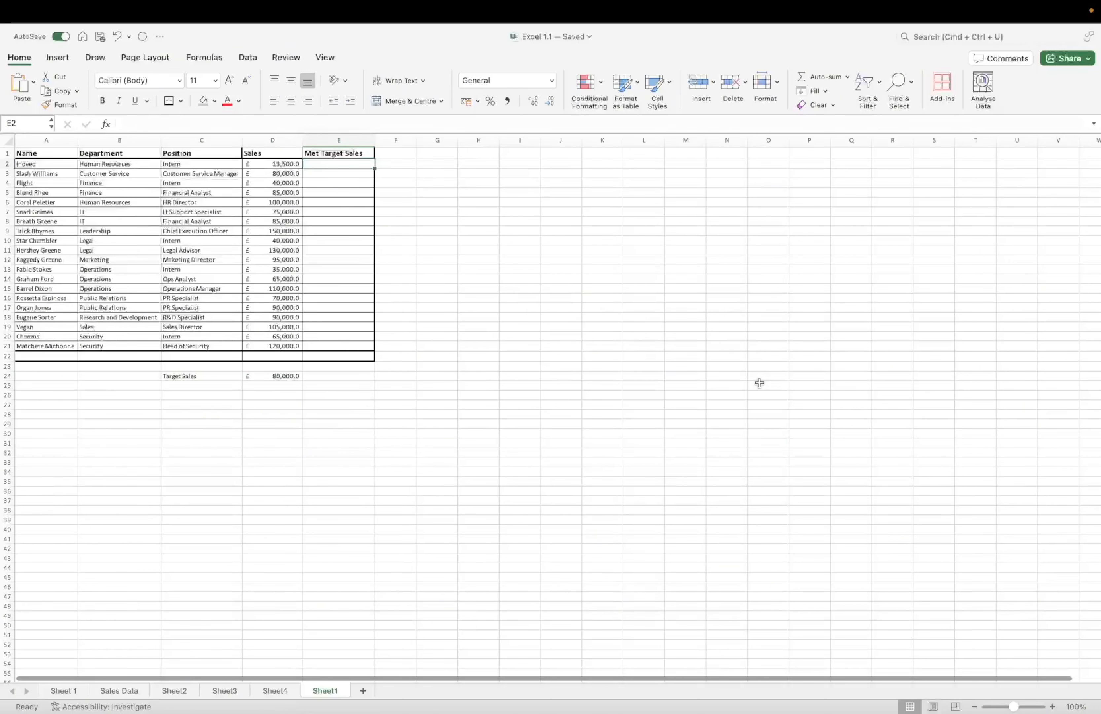
type("=")
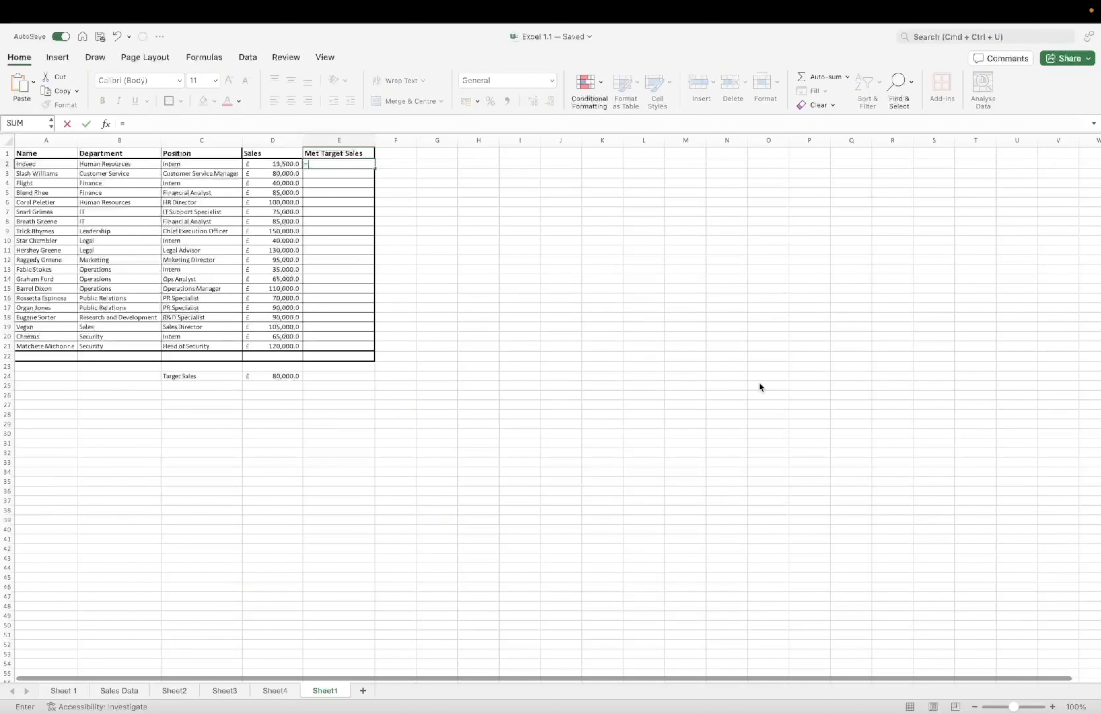
type("IF(")
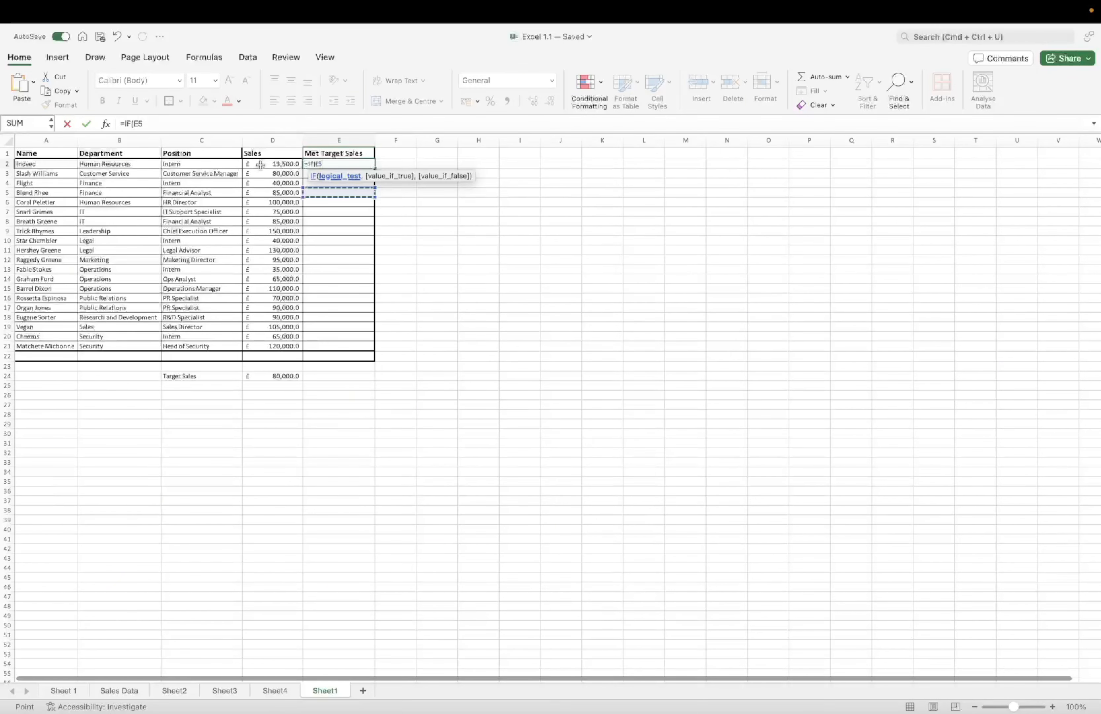
key("Down")
key("Down")
key("Down")
left_click(264, 164)
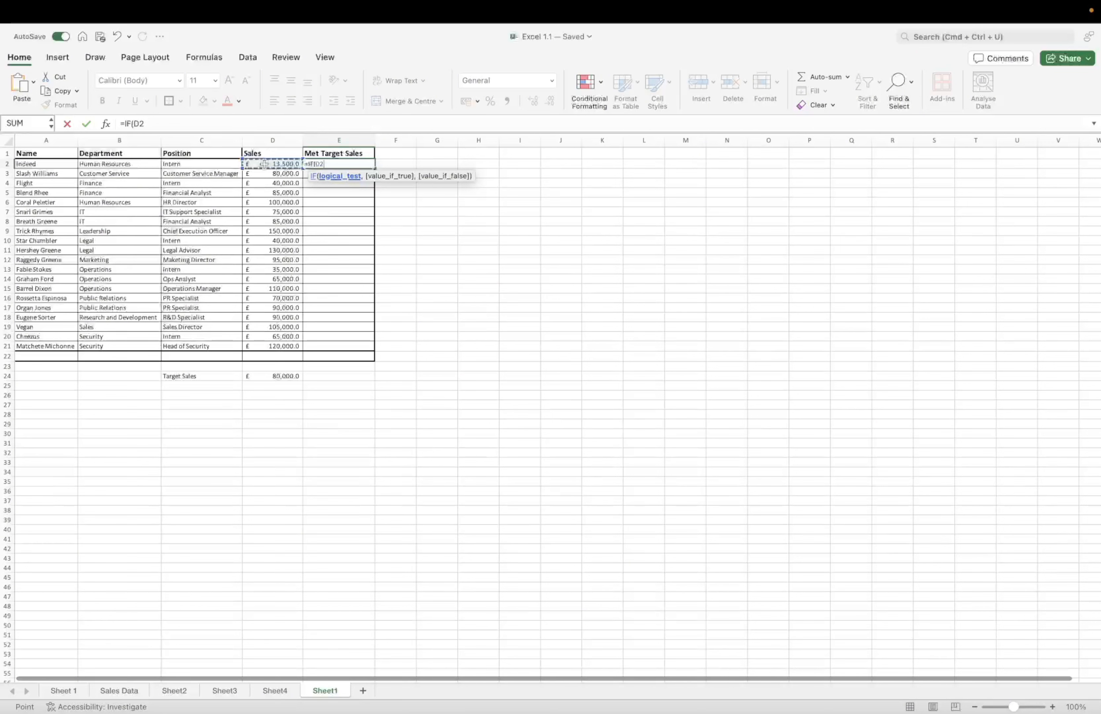
type(">=")
left_click(284, 376)
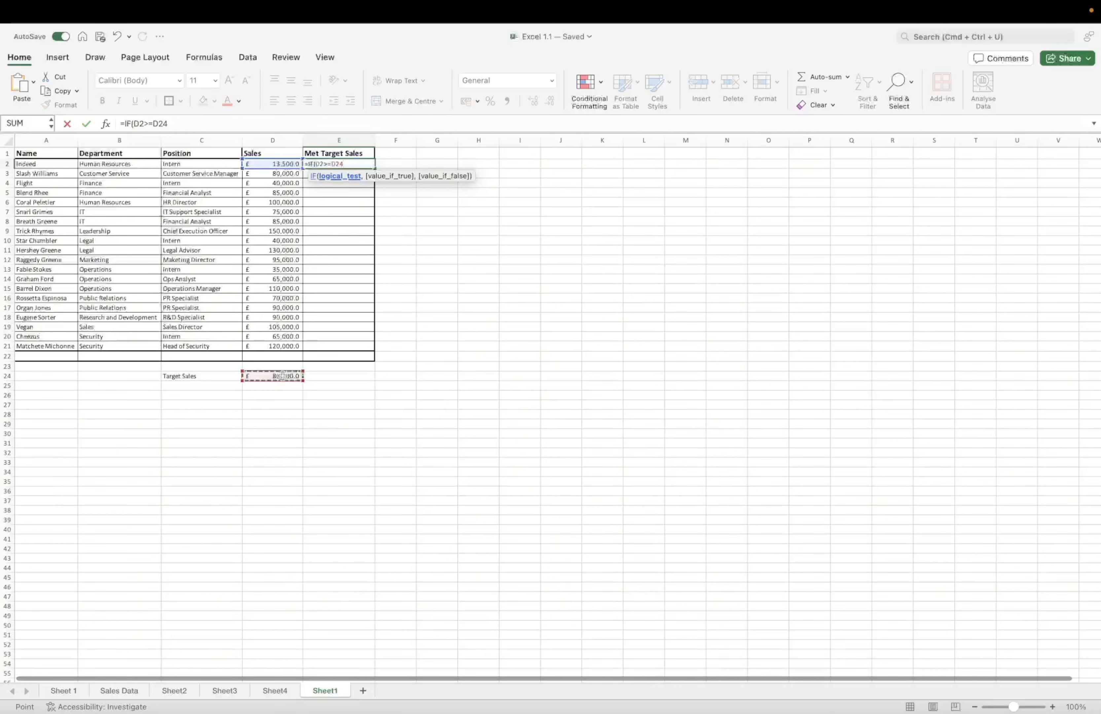
type(",")
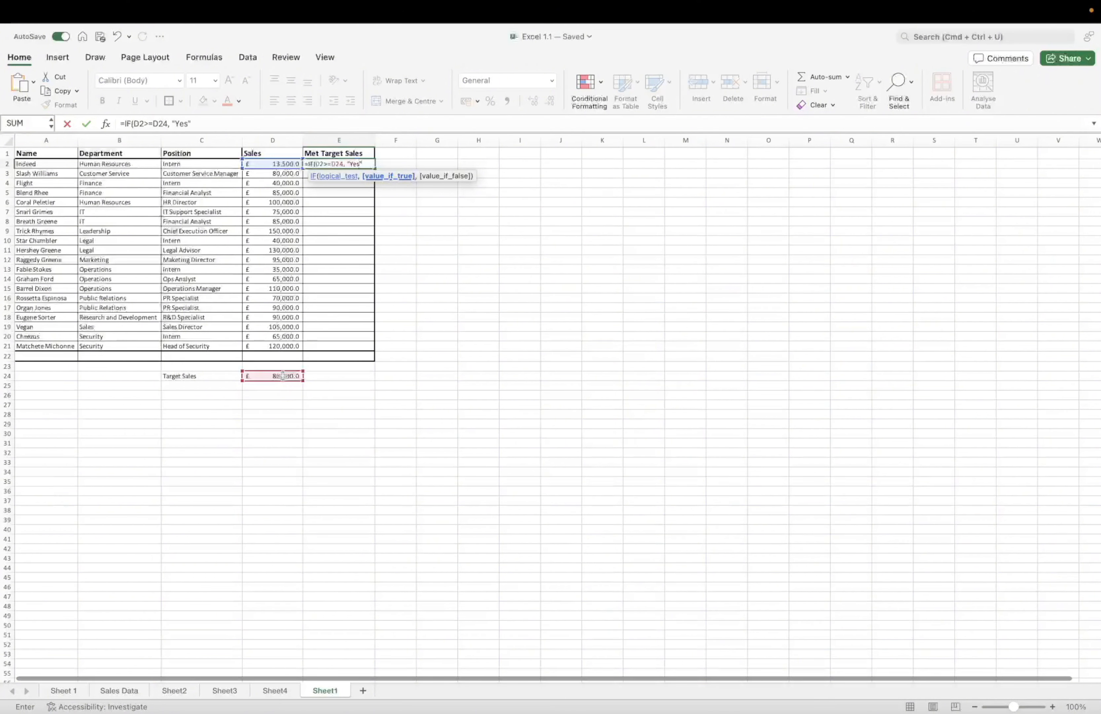
type("\"Yes\", \"No")
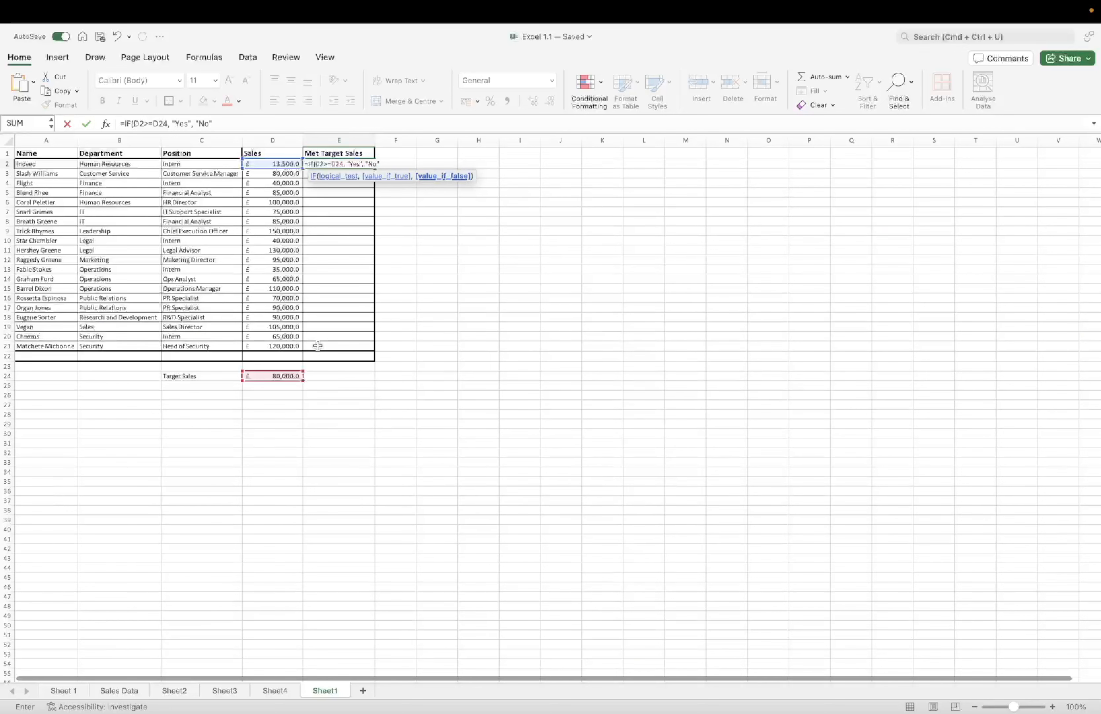
type(")")
key("Return")
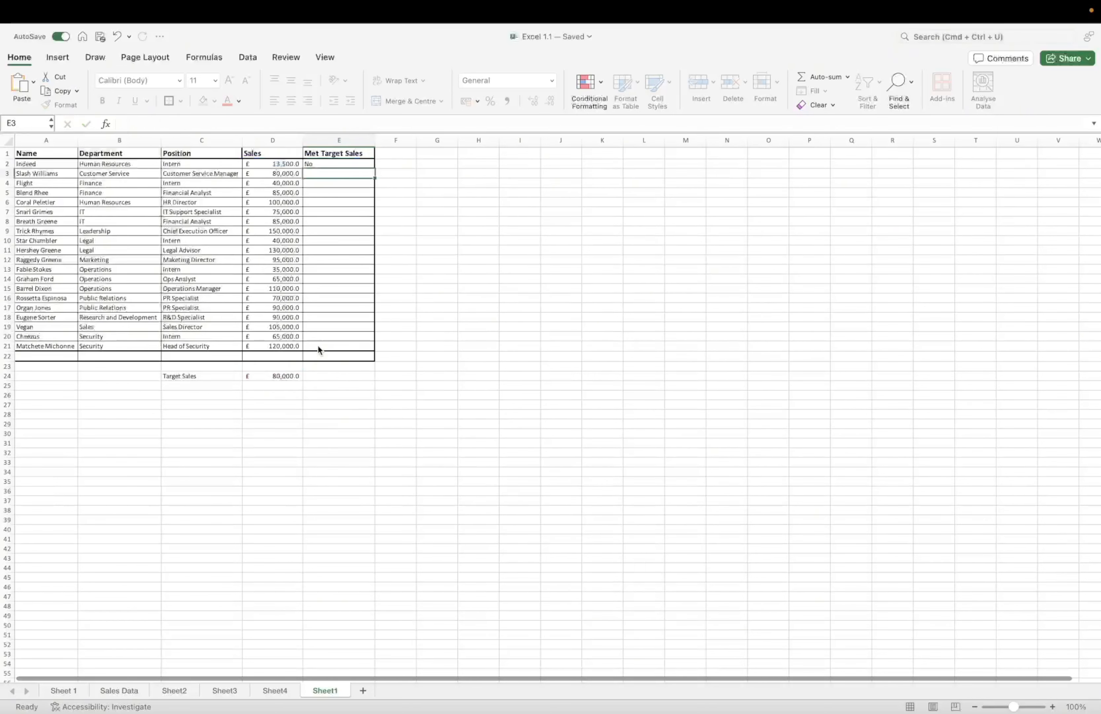
- Fill the IF formula from E2 down the Met Target Sales column to E21
left_click(279, 163)
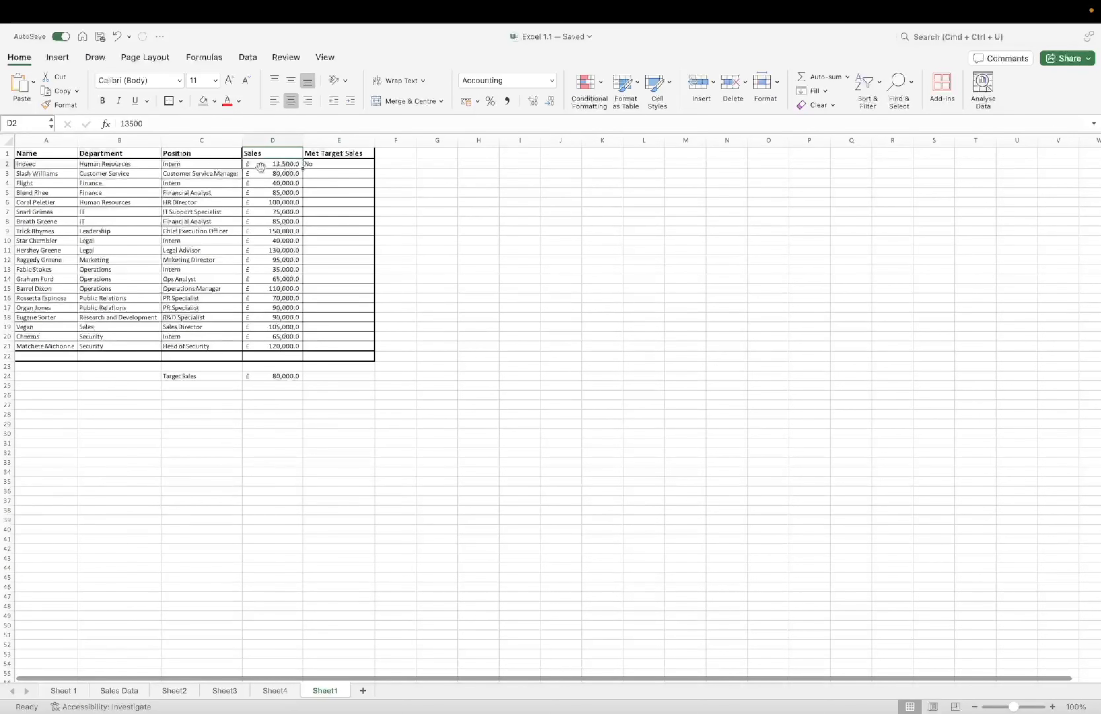
left_click(324, 164)
left_click_drag(374, 168, 375, 270)
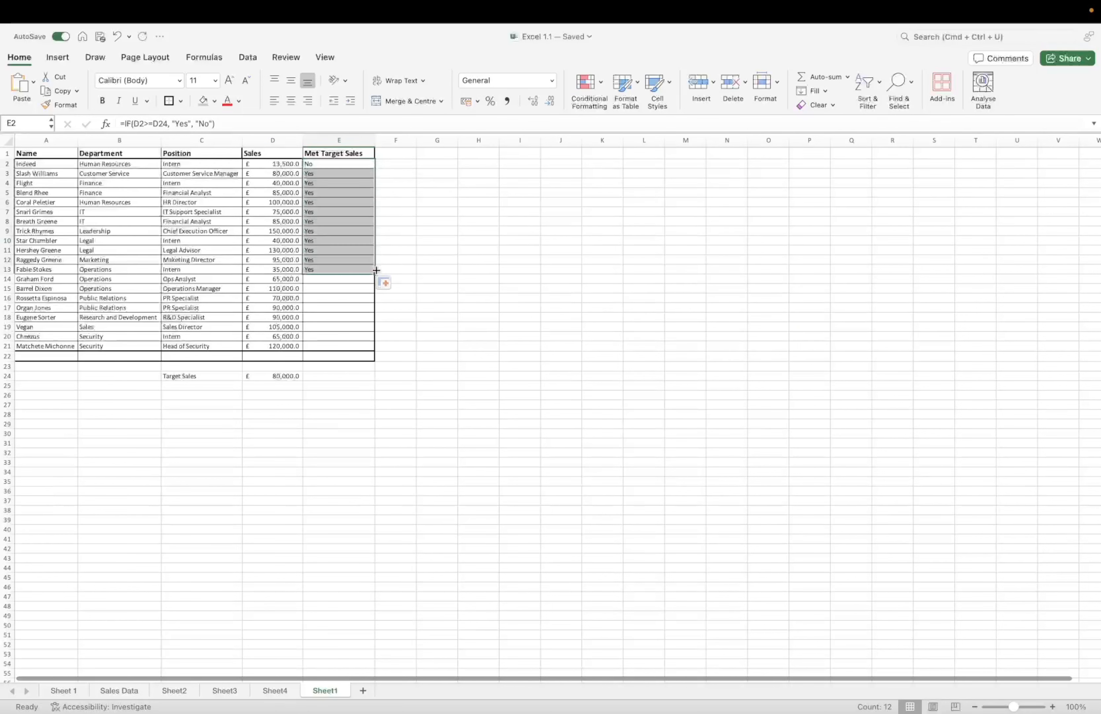
left_click(337, 210)
left_click_drag(375, 216, 369, 350)
- Make the Target Sales reference in E2 absolute, so the formula reads =IF(D2>=$D$24, "Yes", "No")
left_click(345, 164)
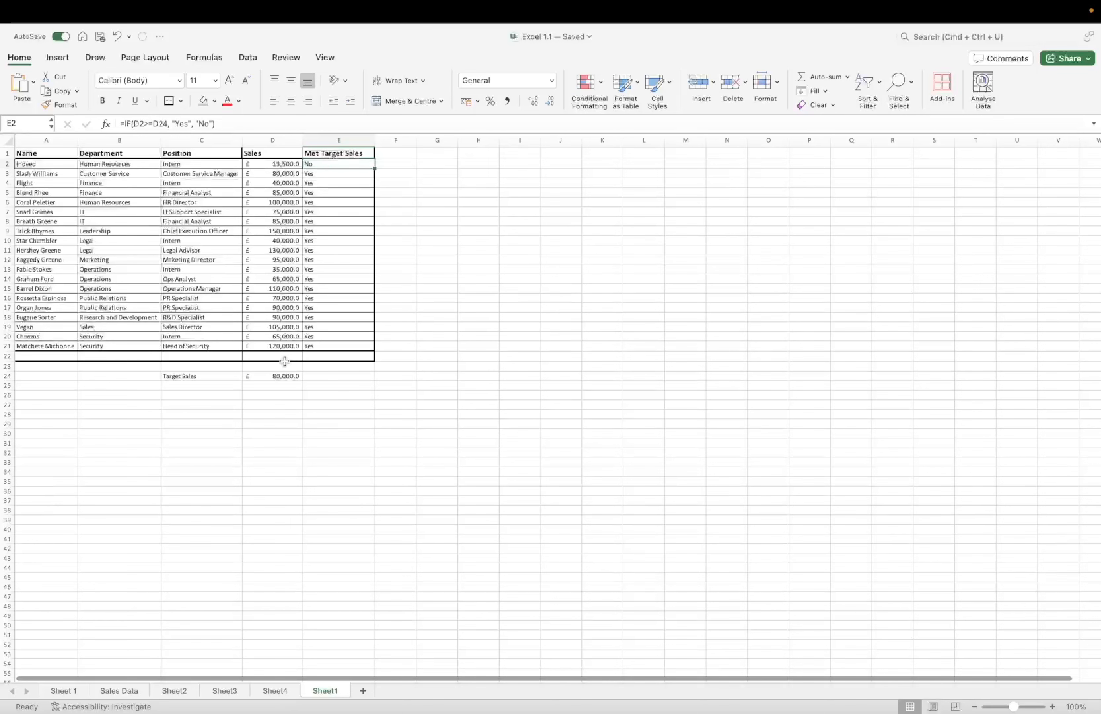
left_click(290, 376)
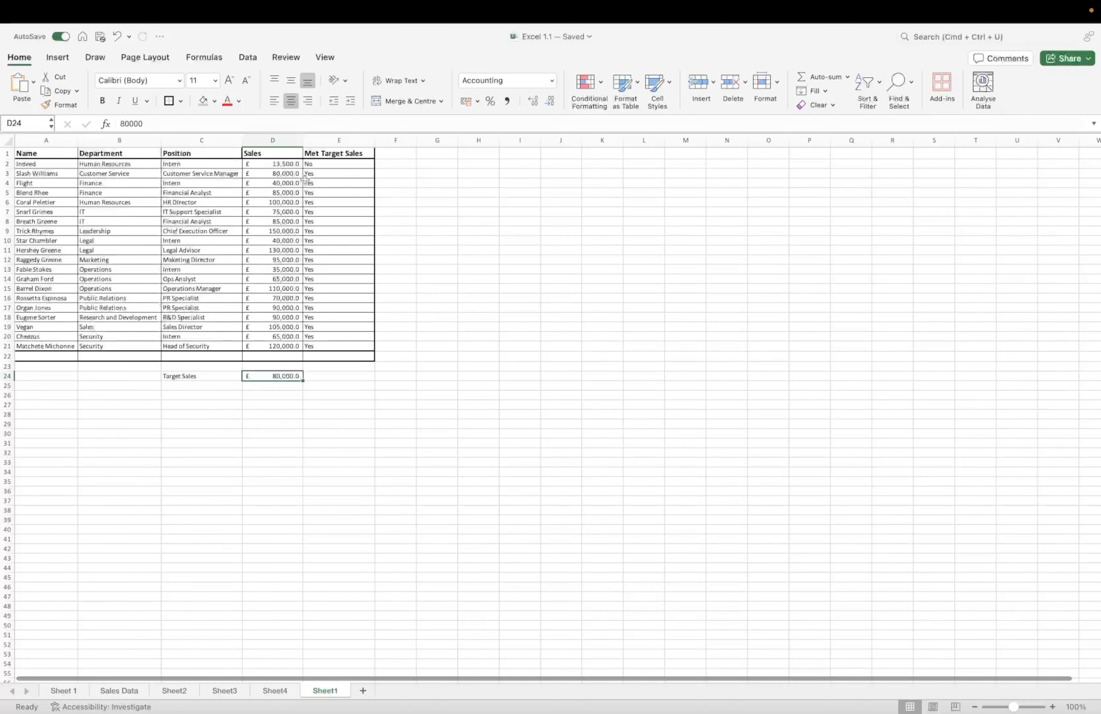
left_click(321, 192)
left_click(350, 165)
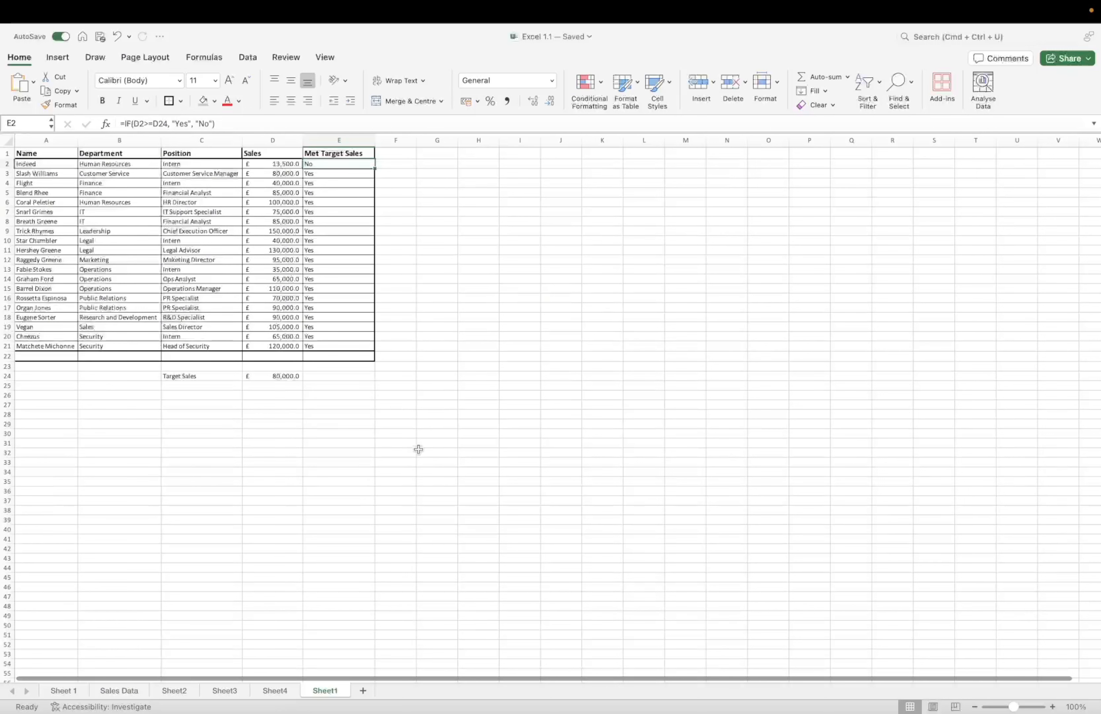
left_click(277, 376)
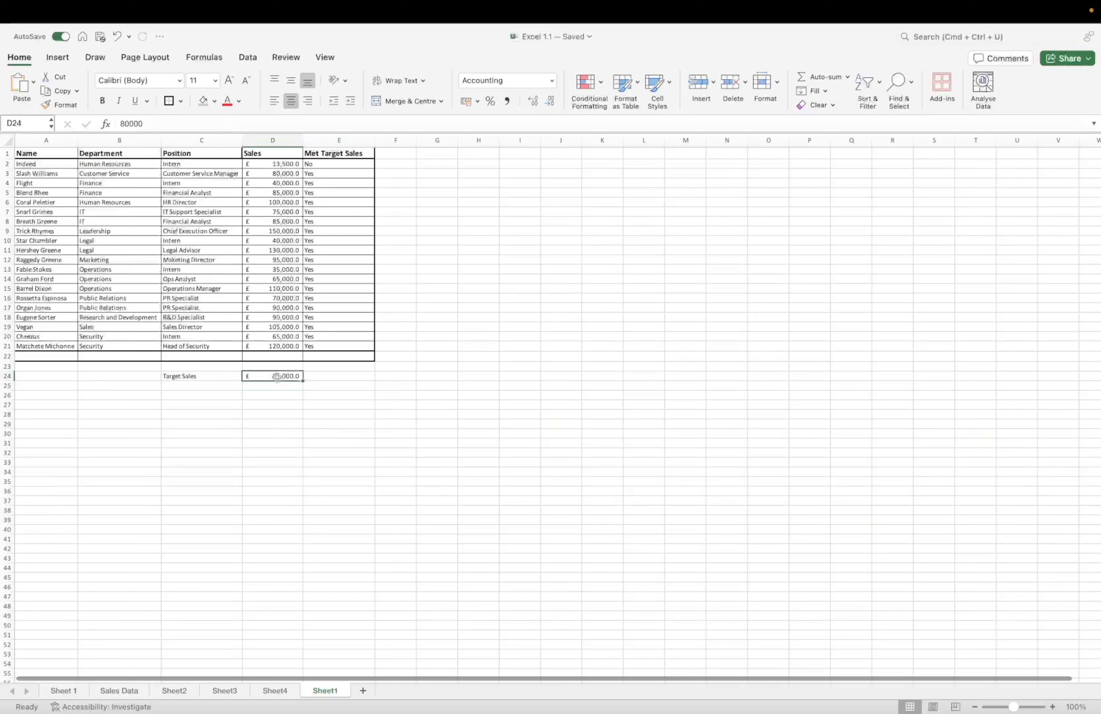
left_click(342, 163)
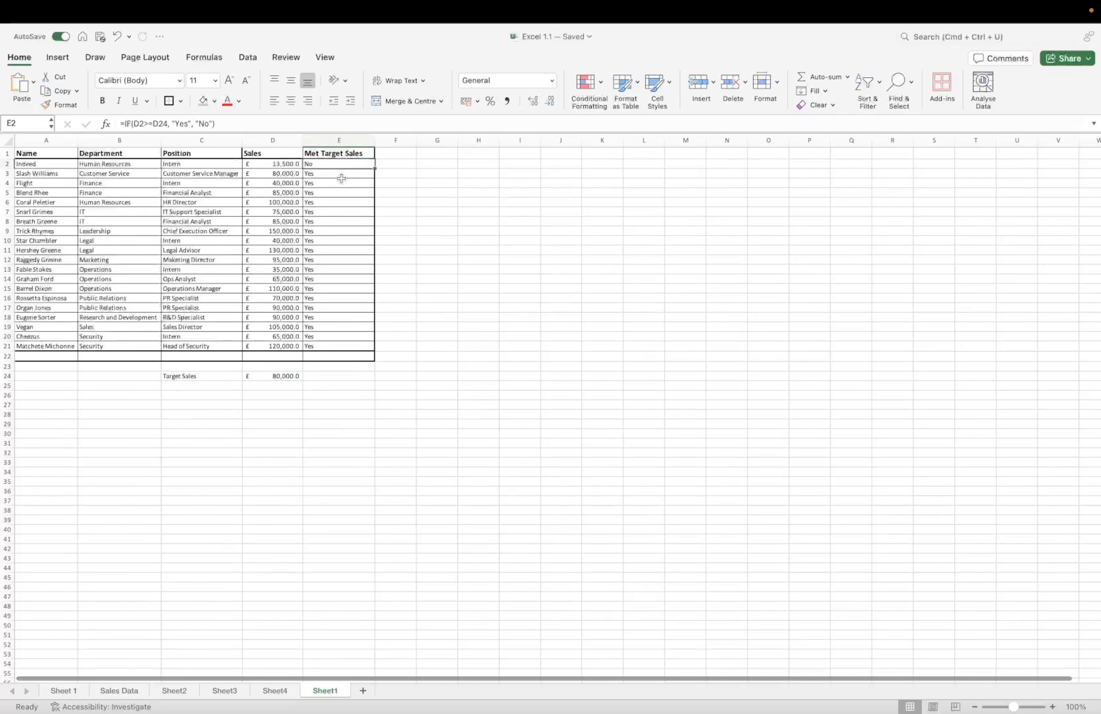
left_click(158, 124)
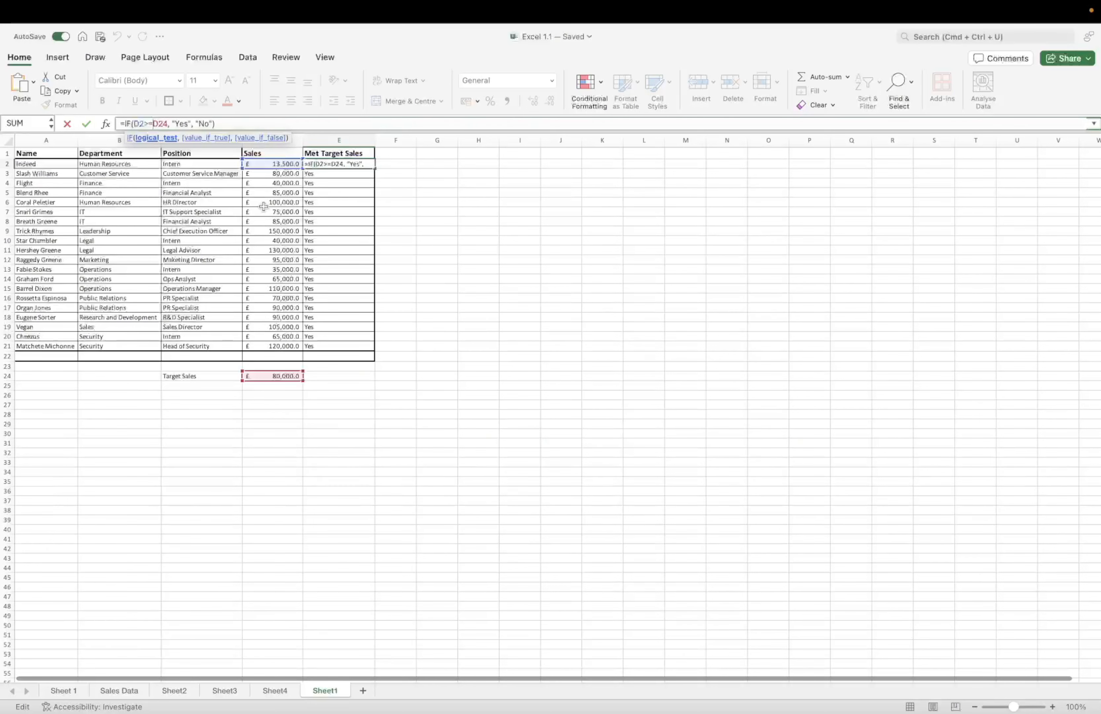
type("$D$")
key("Return")
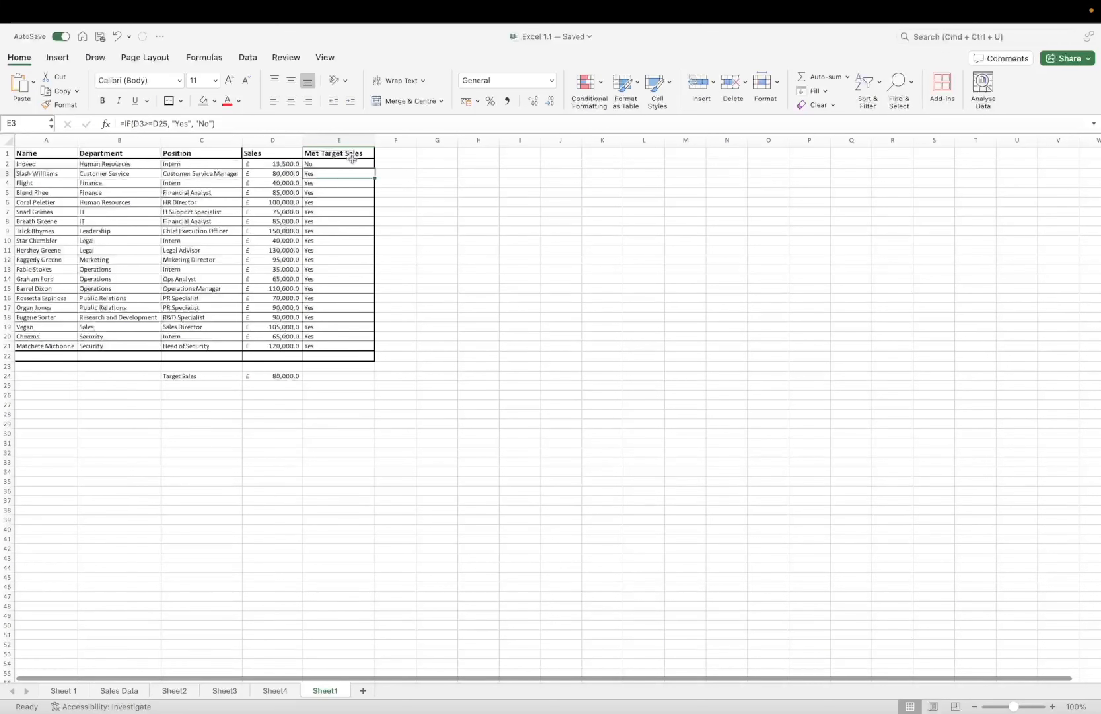
- Fill the E2 formula with the absolute $D$24 reference down to E21
left_click(352, 161)
left_click_drag(374, 168, 373, 352)
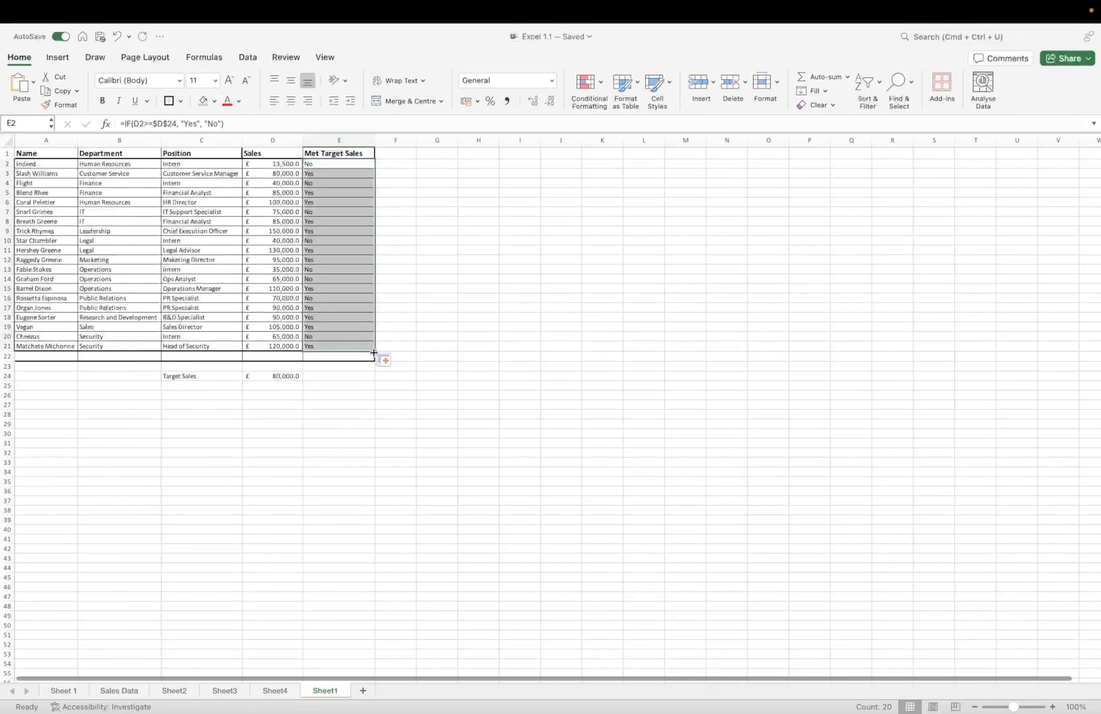
left_click(315, 241)
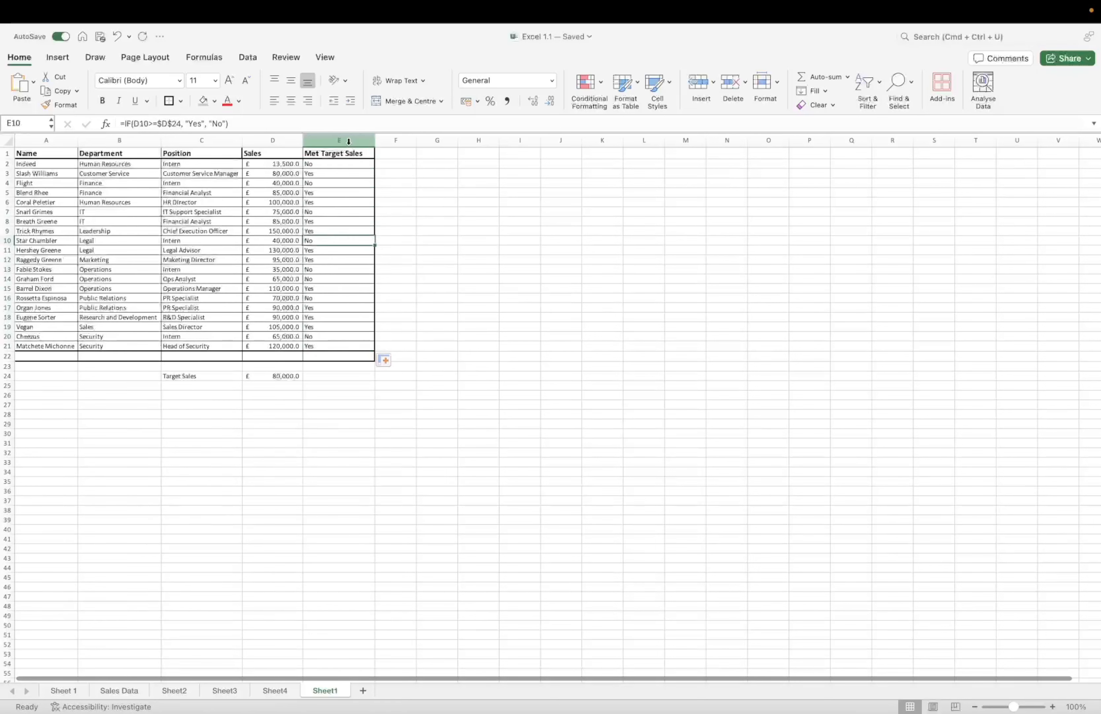
- Turn on filtering for the employee table's header row
left_click(334, 153)
left_click(248, 57)
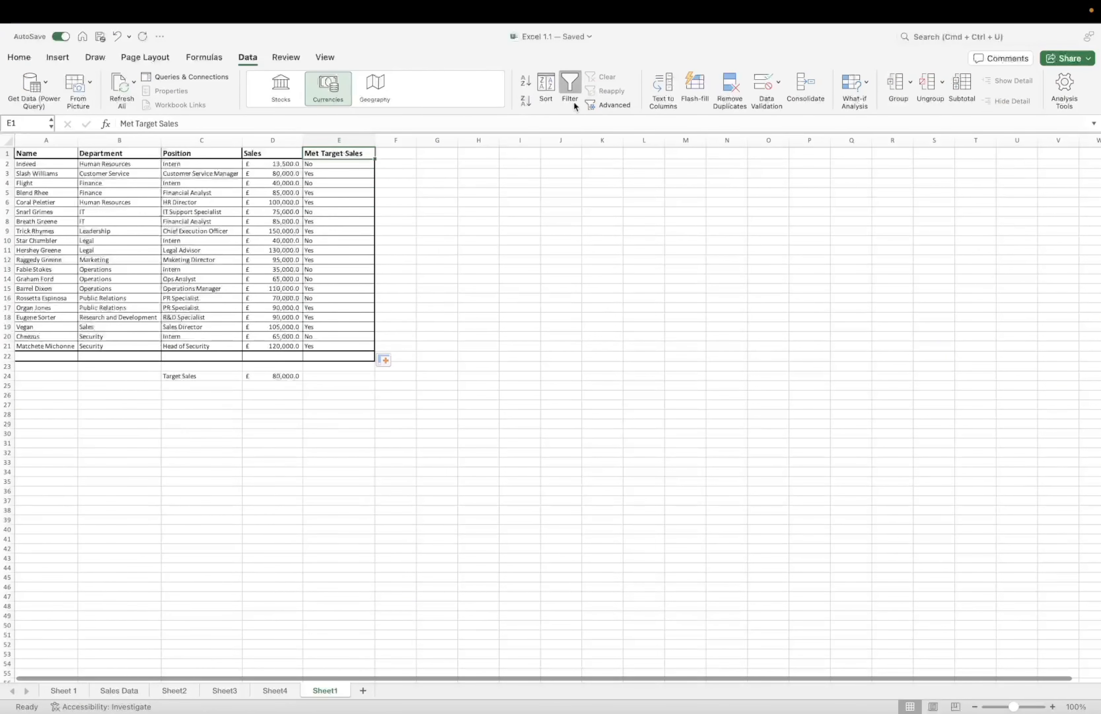
left_click(570, 88)
- Filter the Met Target Sales column to show only the No rows
left_click(369, 153)
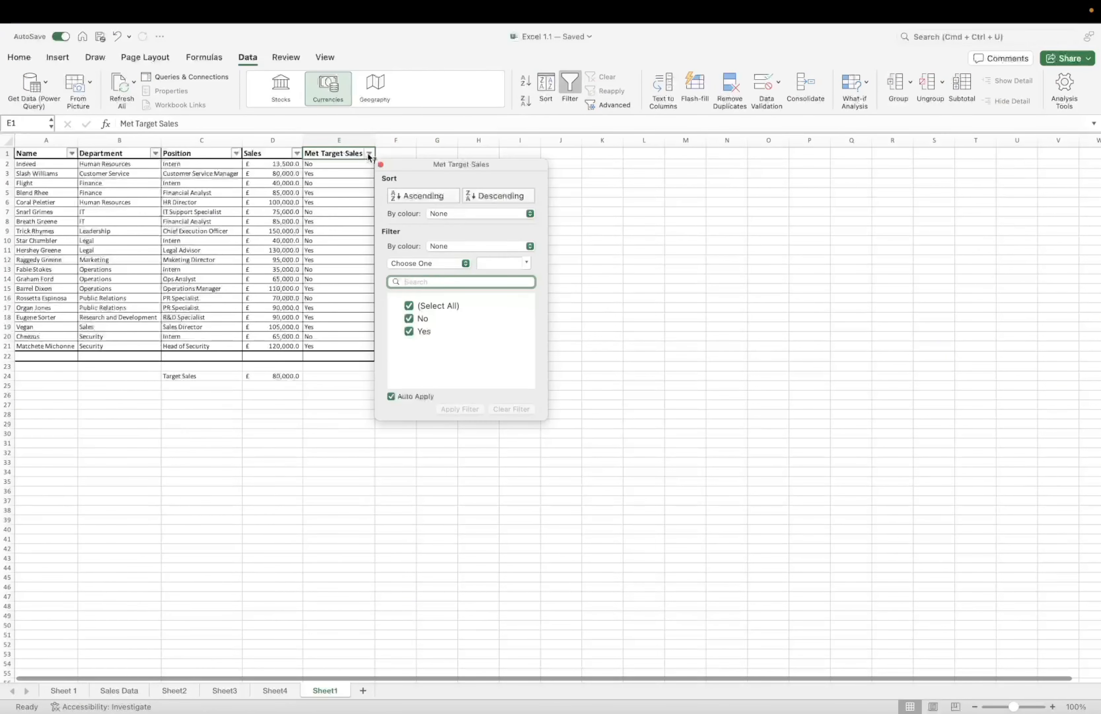
left_click(428, 306)
left_click(409, 318)
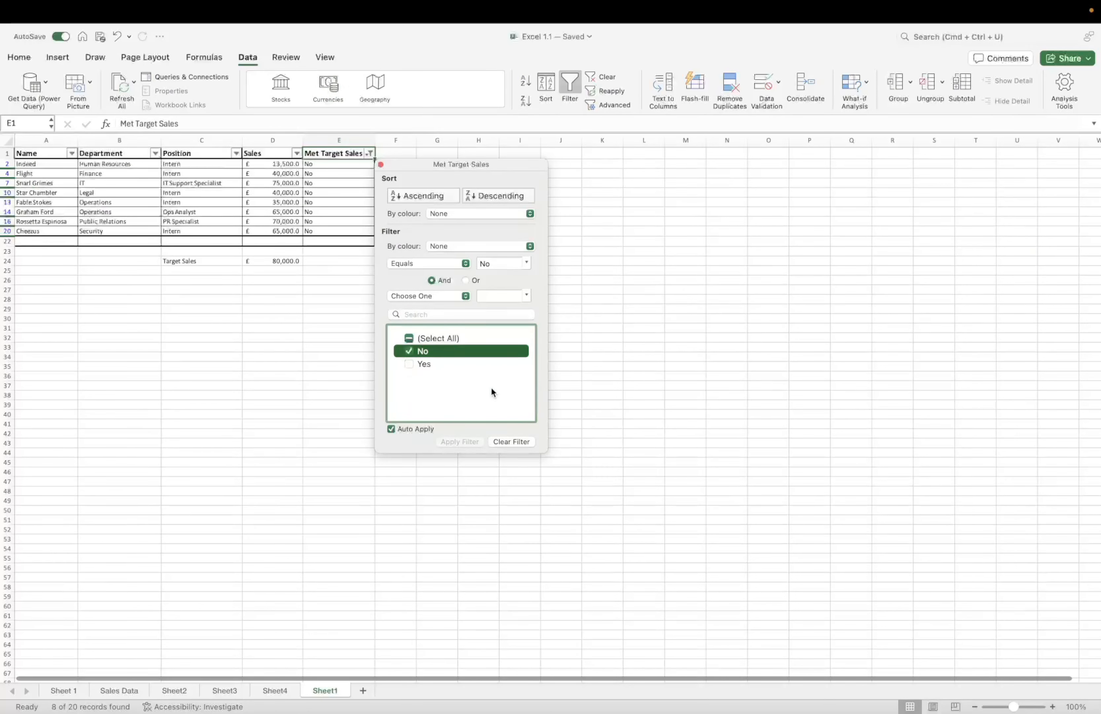
left_click(380, 164)
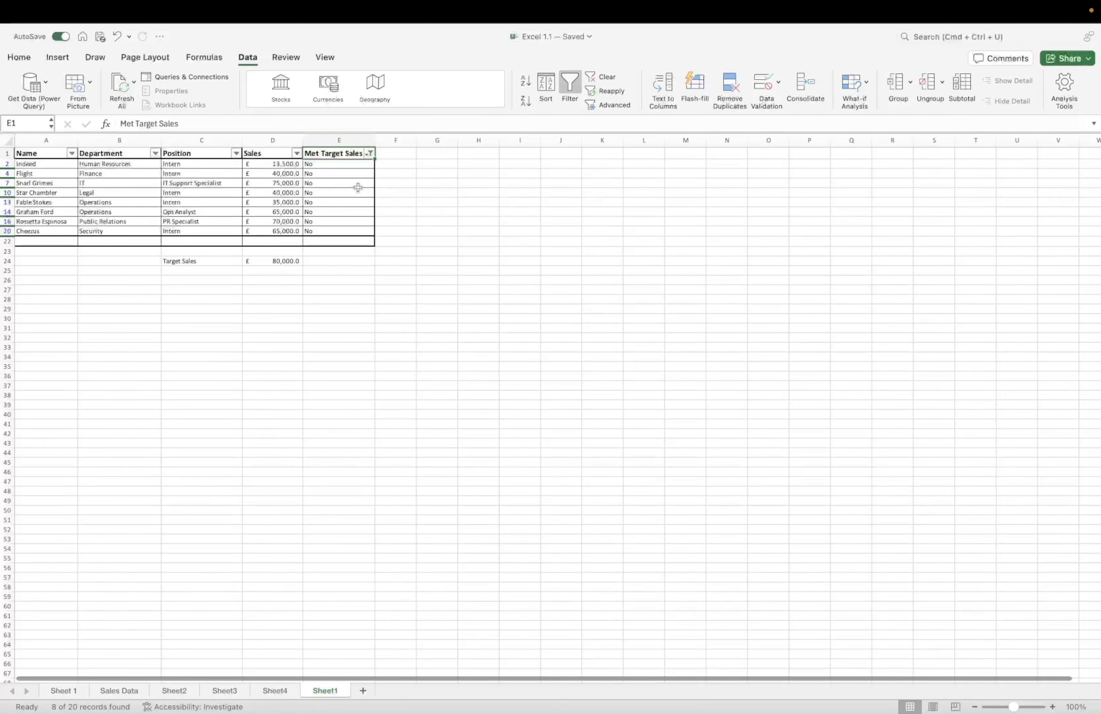
- Switch the Met Target Sales filter to show only the Yes rows, and clear the filter
left_click(370, 153)
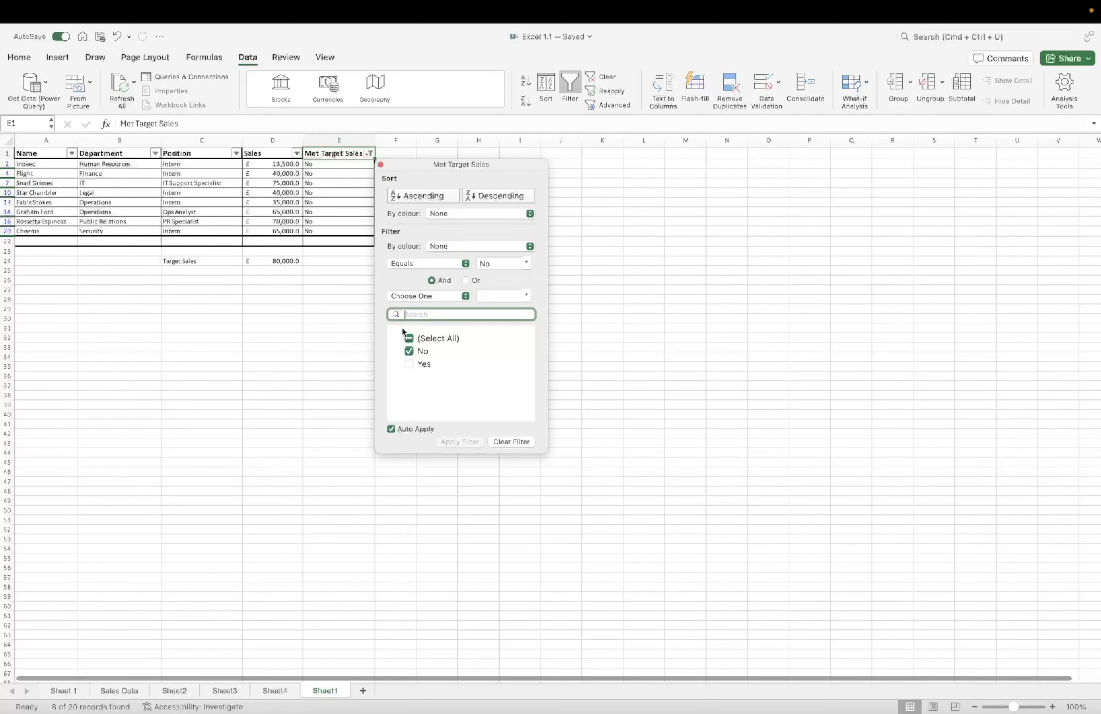
left_click(415, 350)
left_click(420, 363)
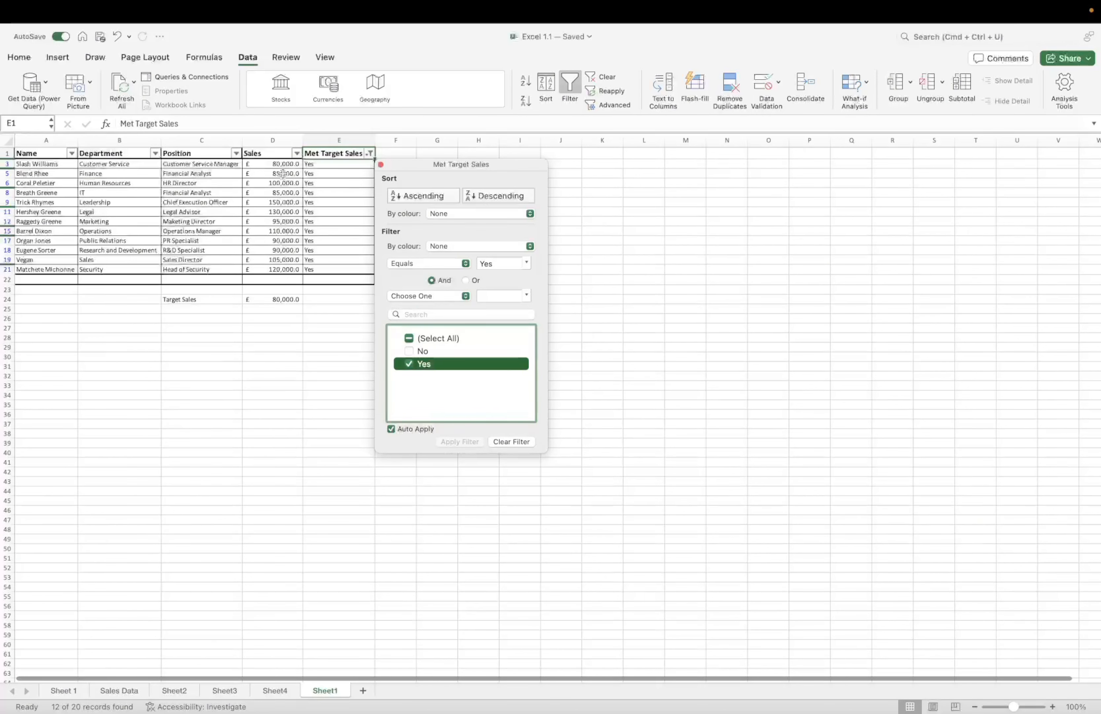
left_click(380, 165)
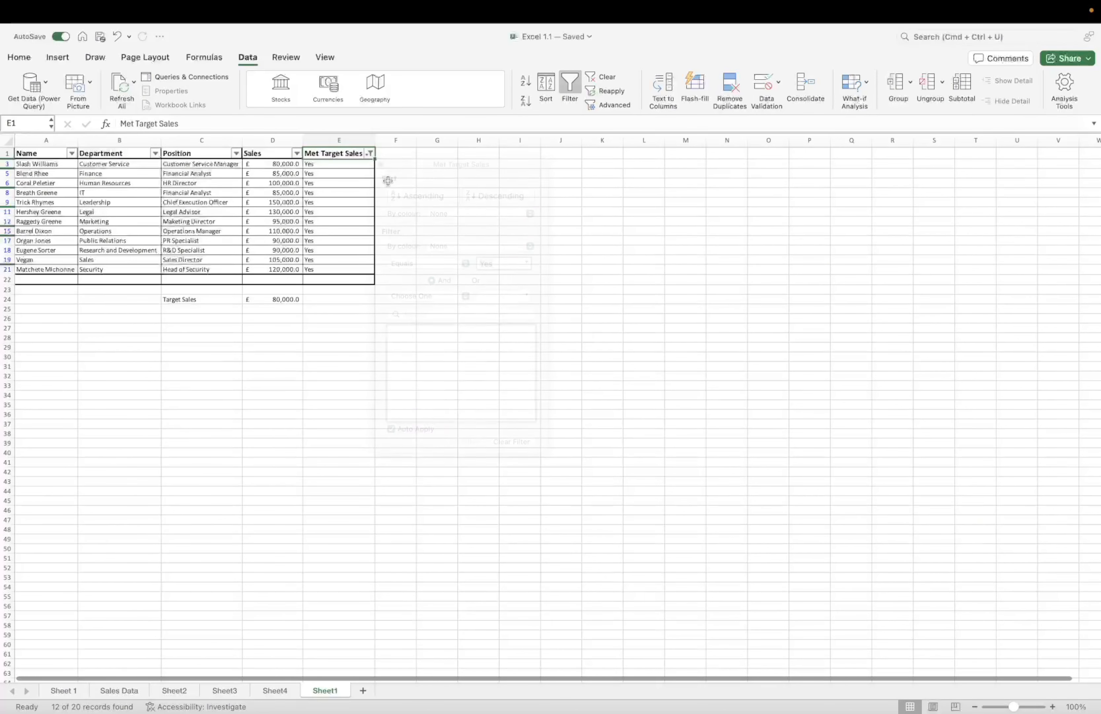
left_click(351, 183)
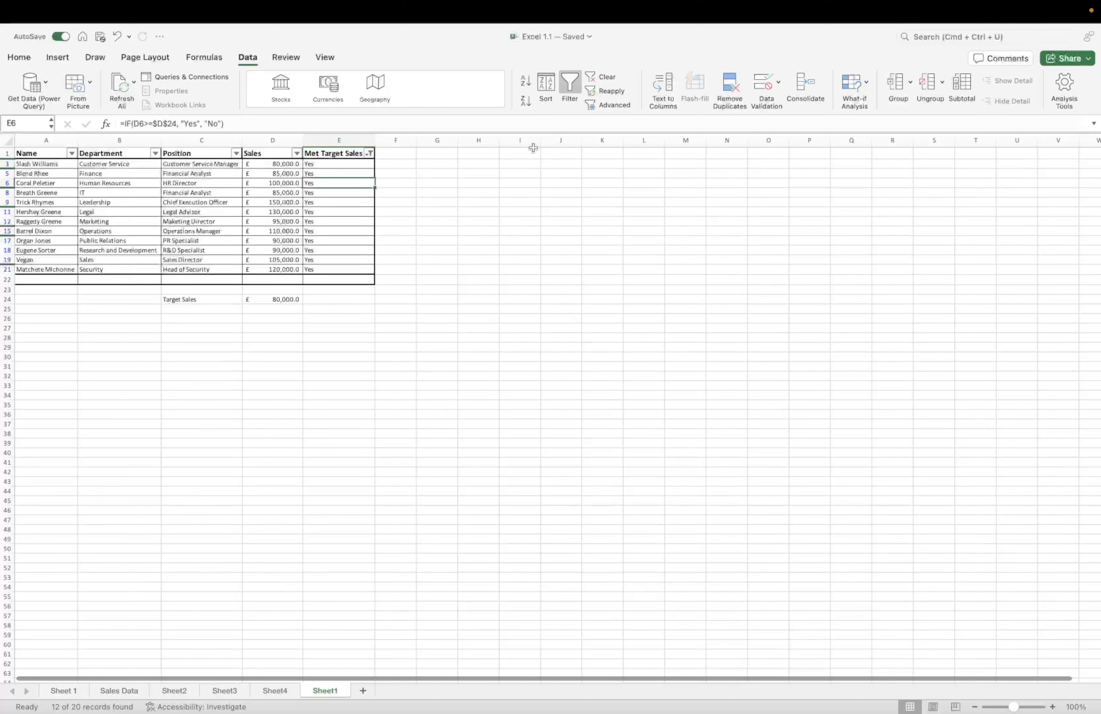
left_click(603, 78)
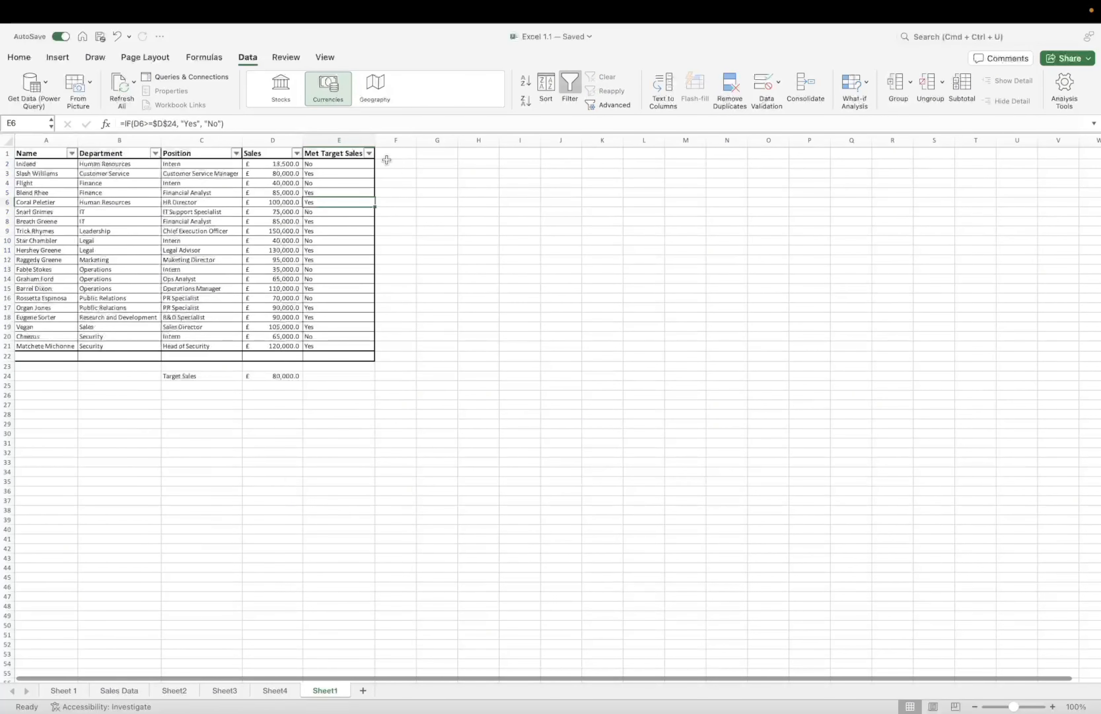
- Add a conditional formatting rule to E2:E21 that gives cells equal to No a Light Red Fill with Dark Red Text
left_click(336, 163)
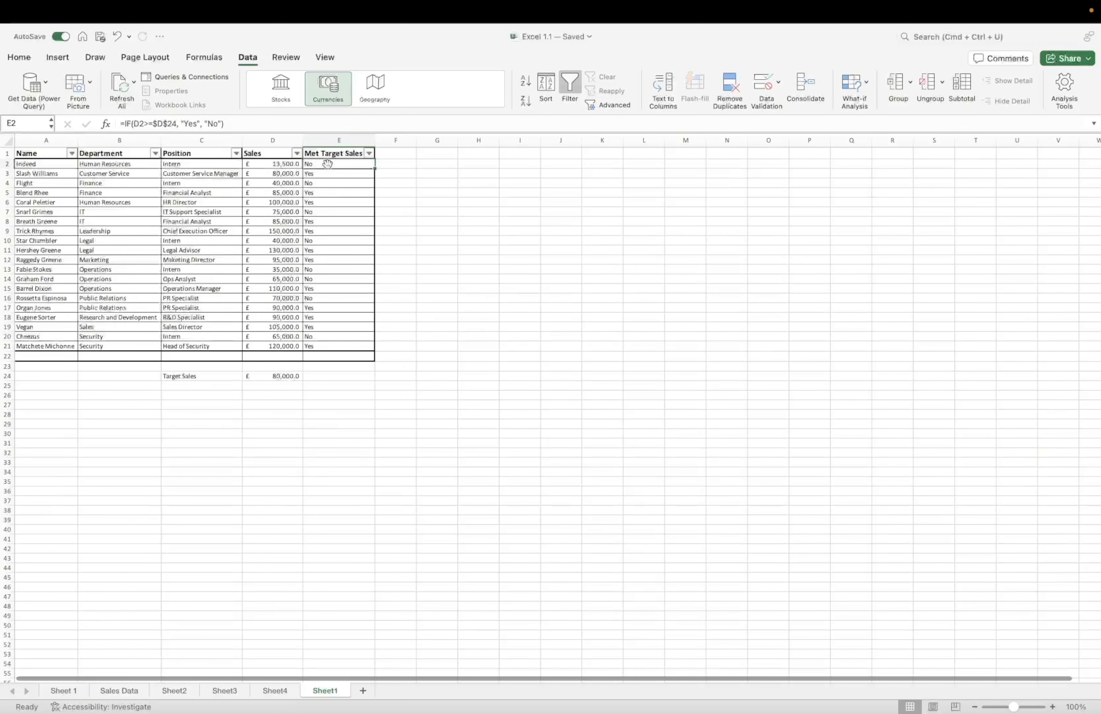
left_click_drag(329, 166, 355, 347)
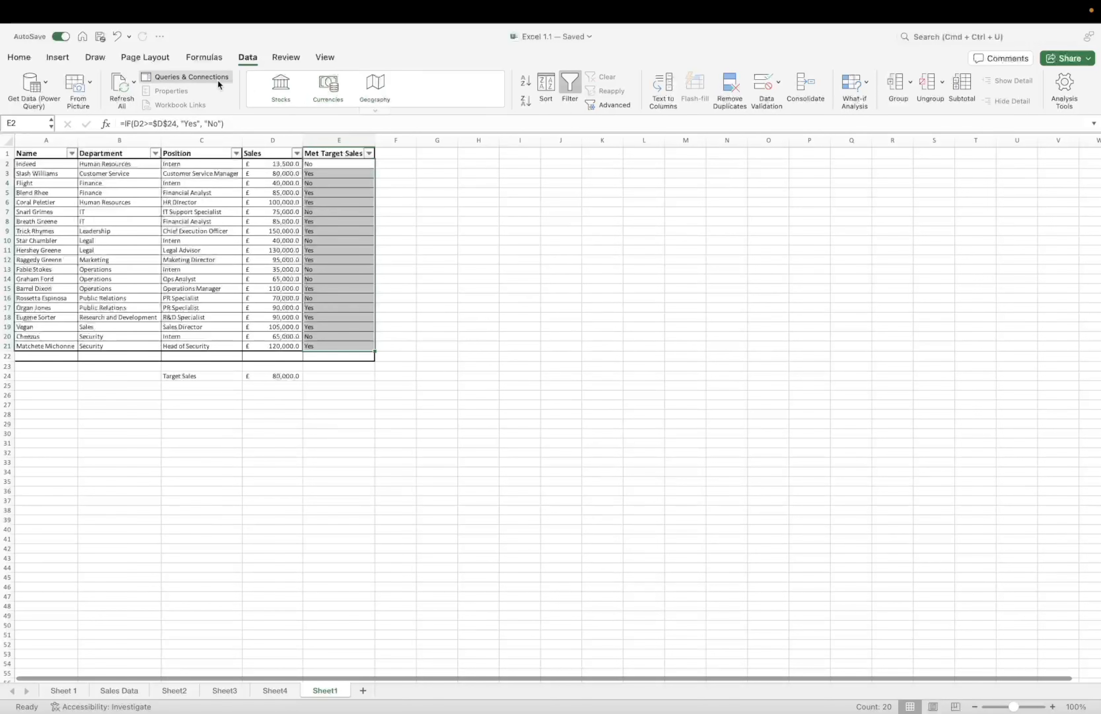
left_click(57, 57)
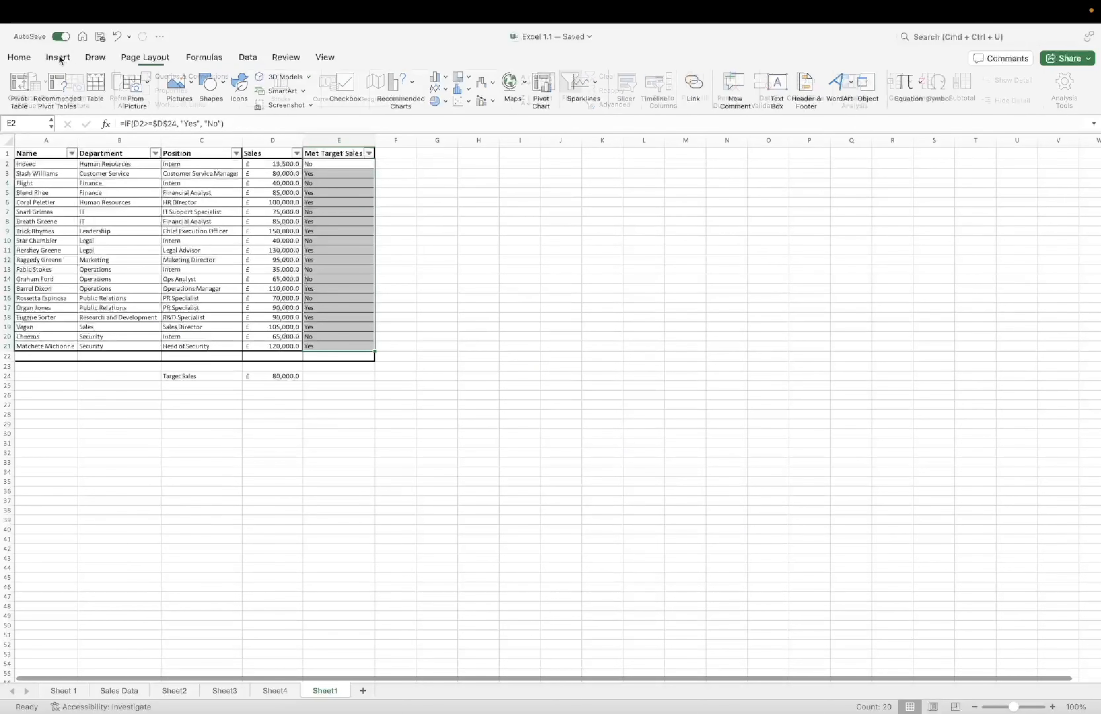
left_click(19, 58)
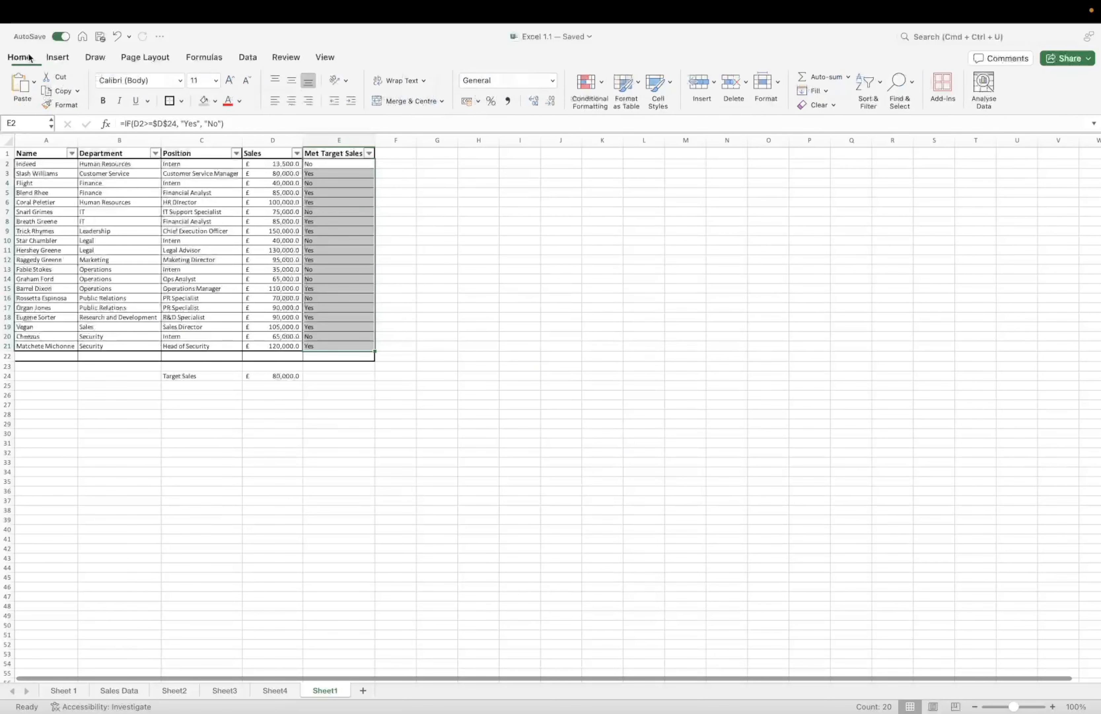
left_click(594, 90)
mouse_move(655, 107)
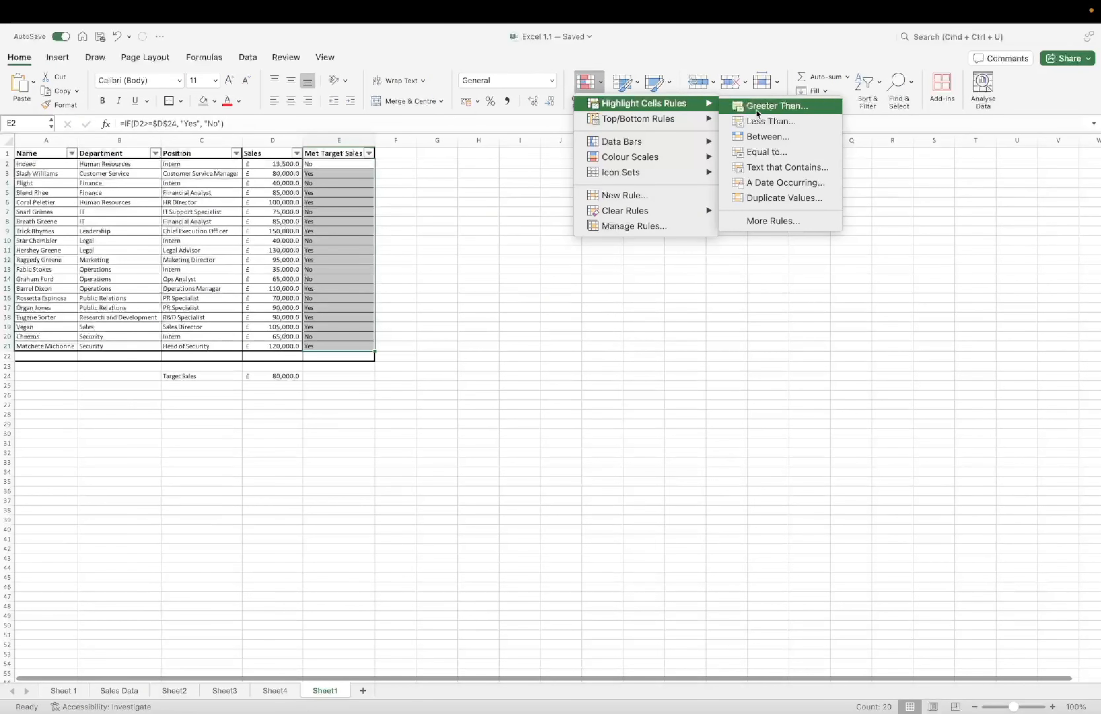
left_click(778, 152)
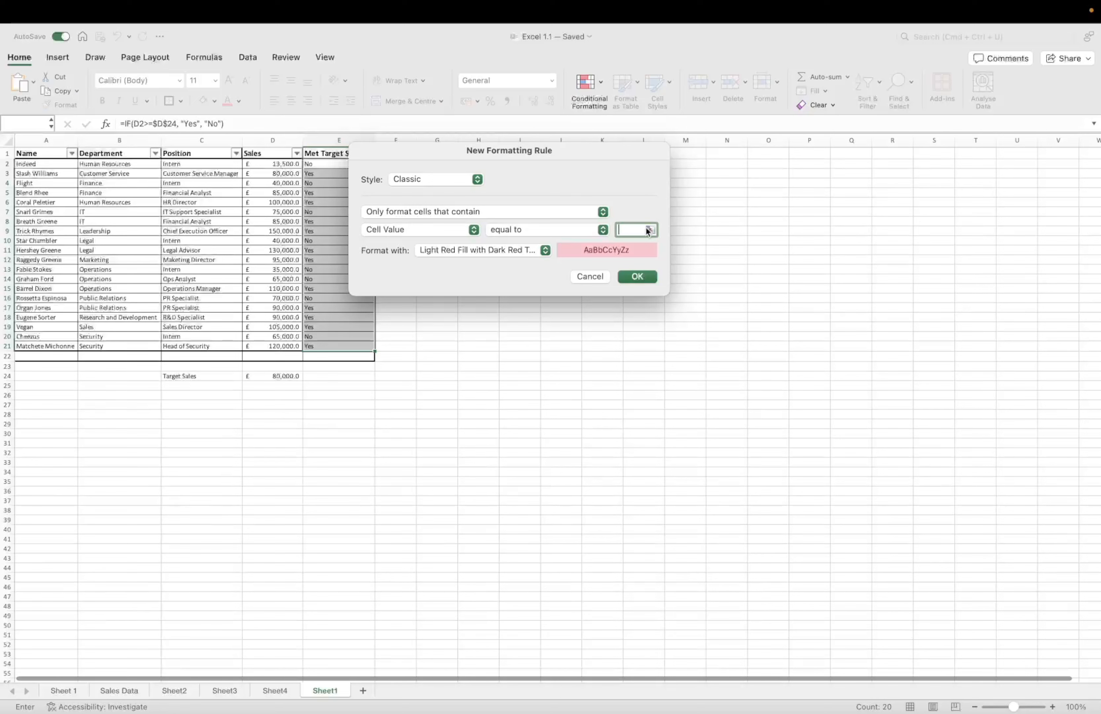
type("Yes")
key("BackSpace")
key("BackSpace")
type("No")
left_click(638, 276)
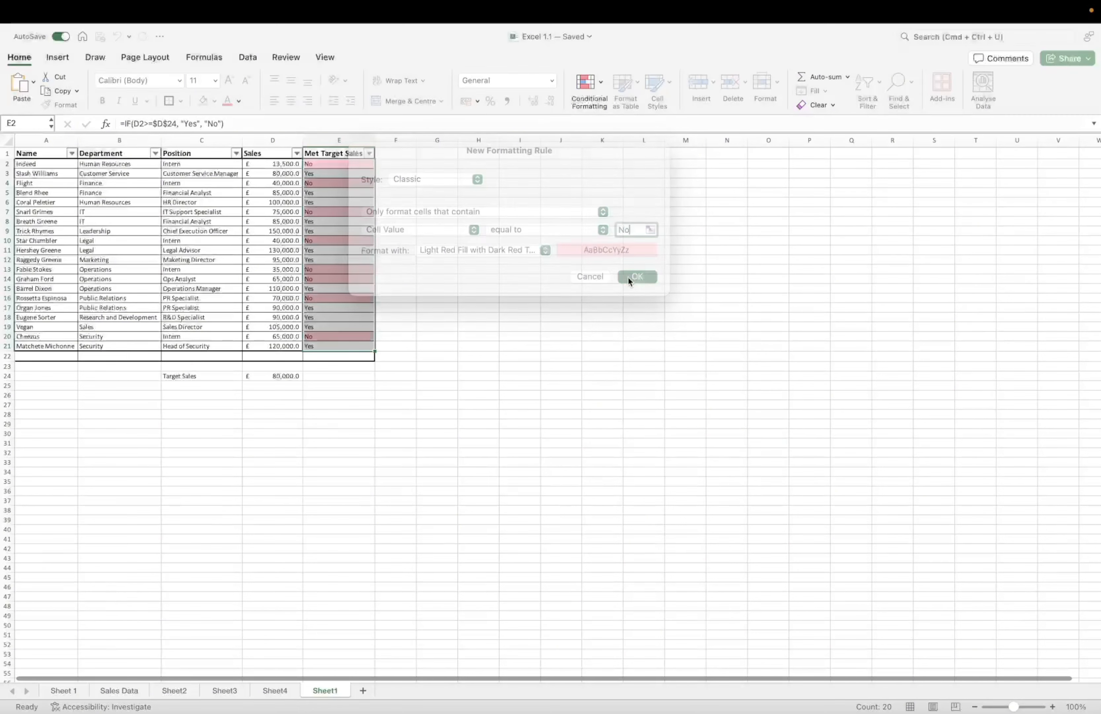
- Add a second conditional formatting rule to E2:E21 giving cells equal to Yes a Green Fill with Dark Green Text
left_click_drag(331, 166, 342, 349)
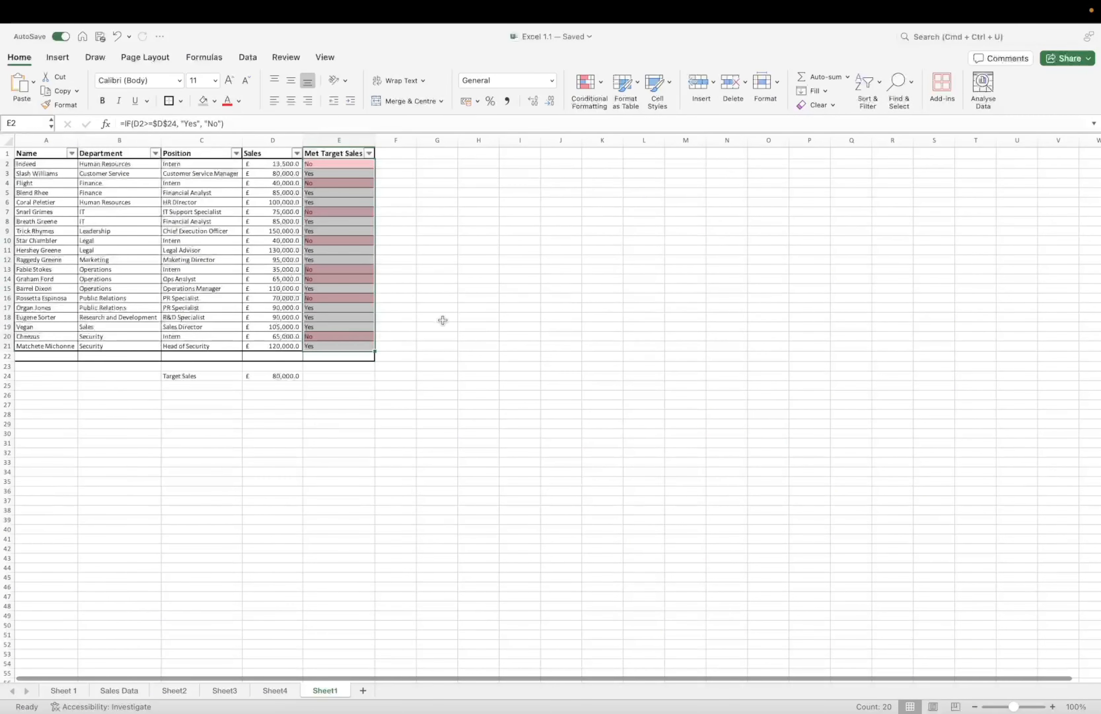
left_click(601, 85)
mouse_move(667, 105)
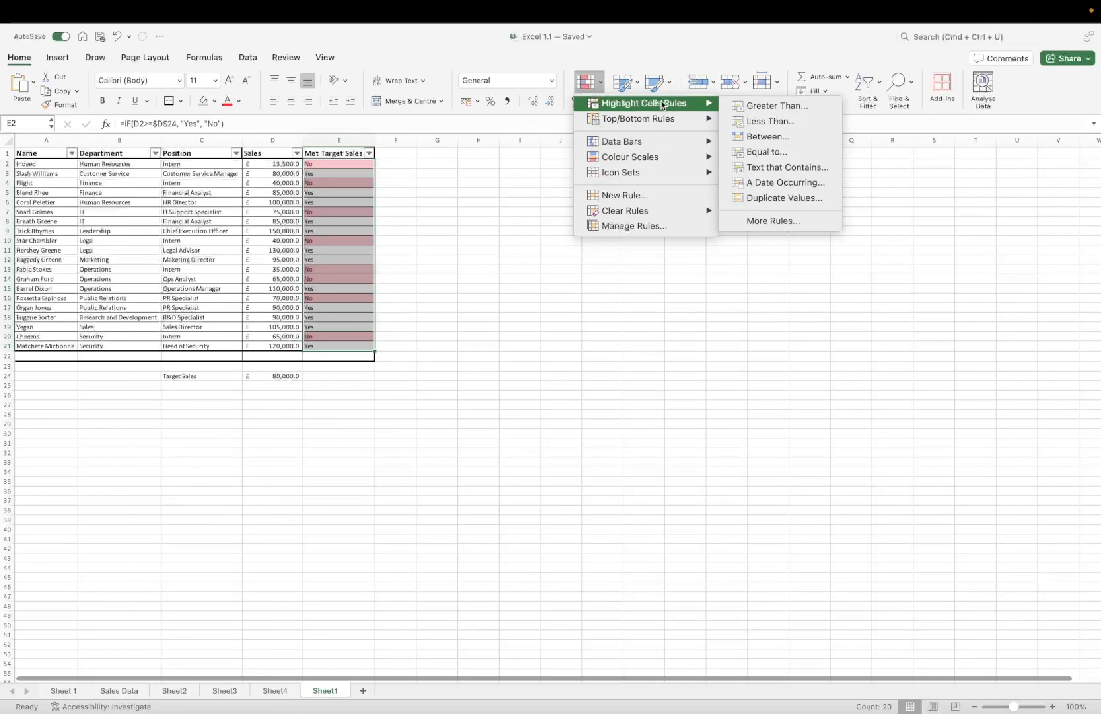
left_click(792, 157)
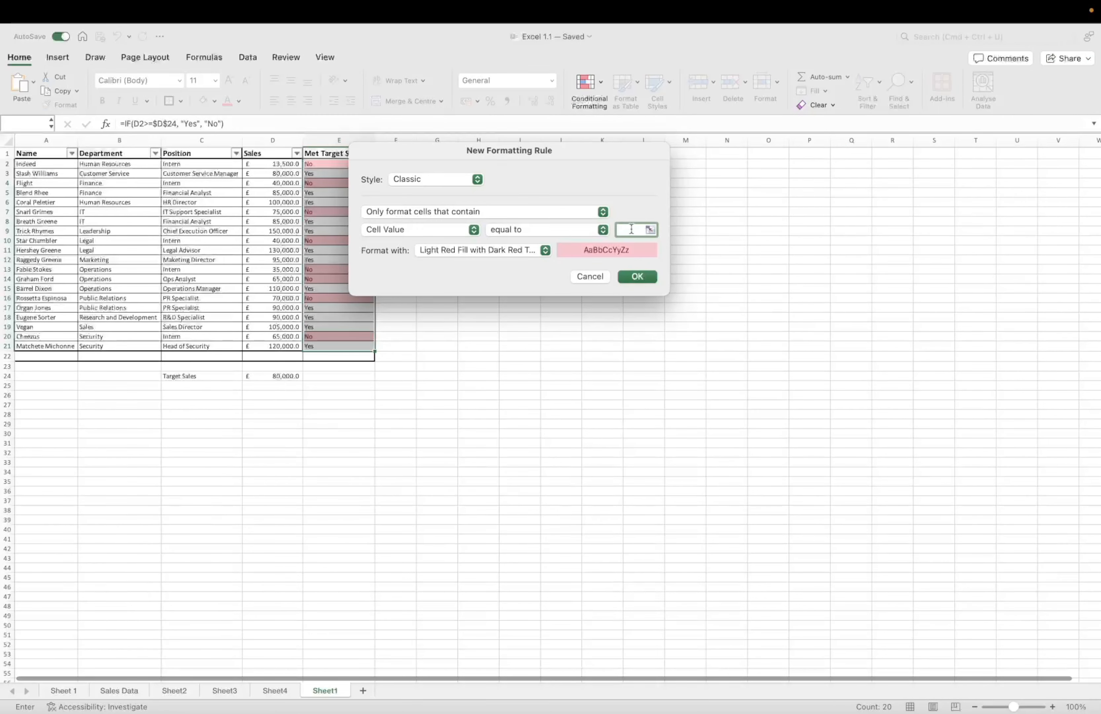
type("Yes")
left_click(547, 252)
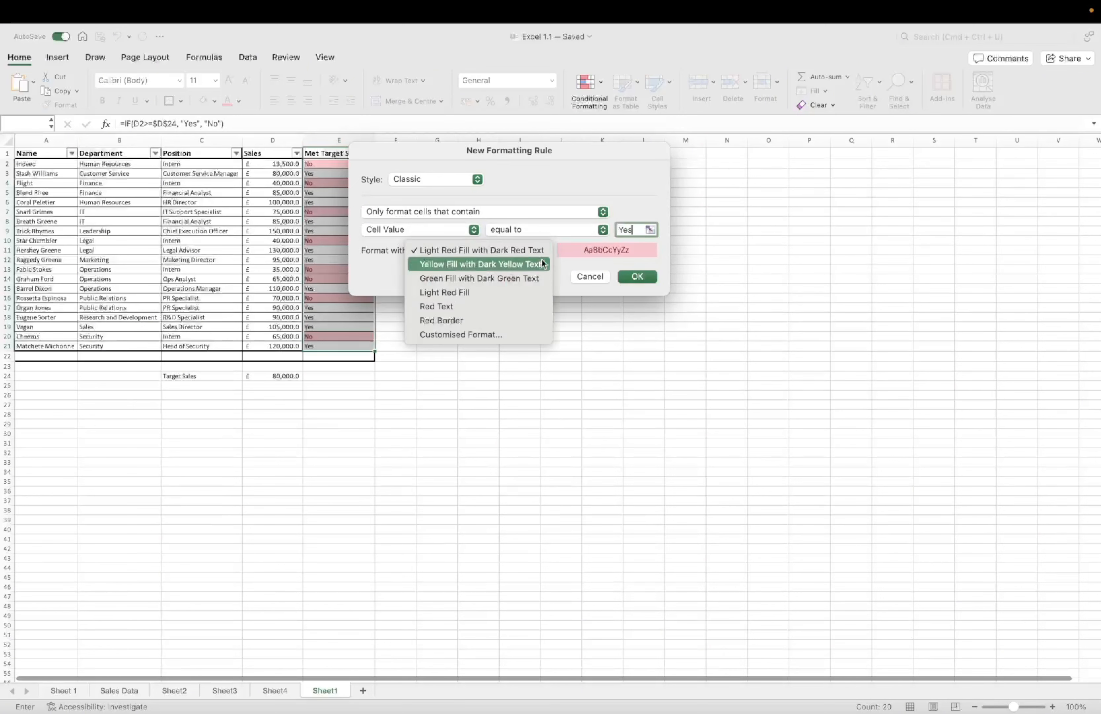
left_click(474, 278)
left_click(638, 276)
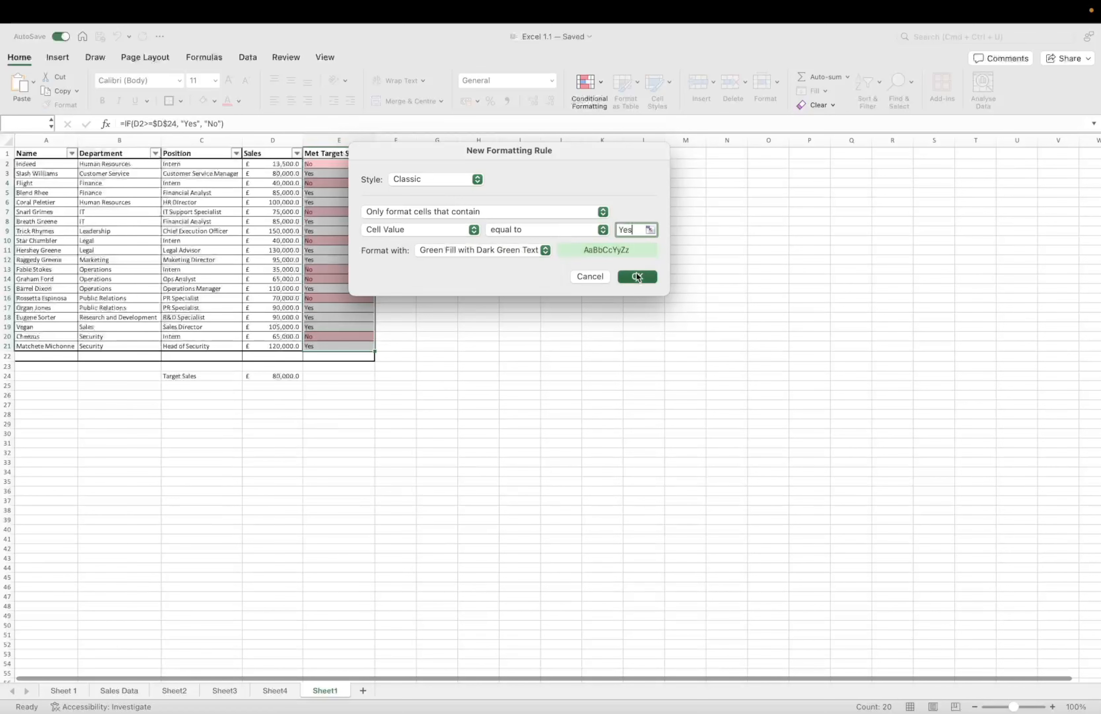
left_click(335, 211)
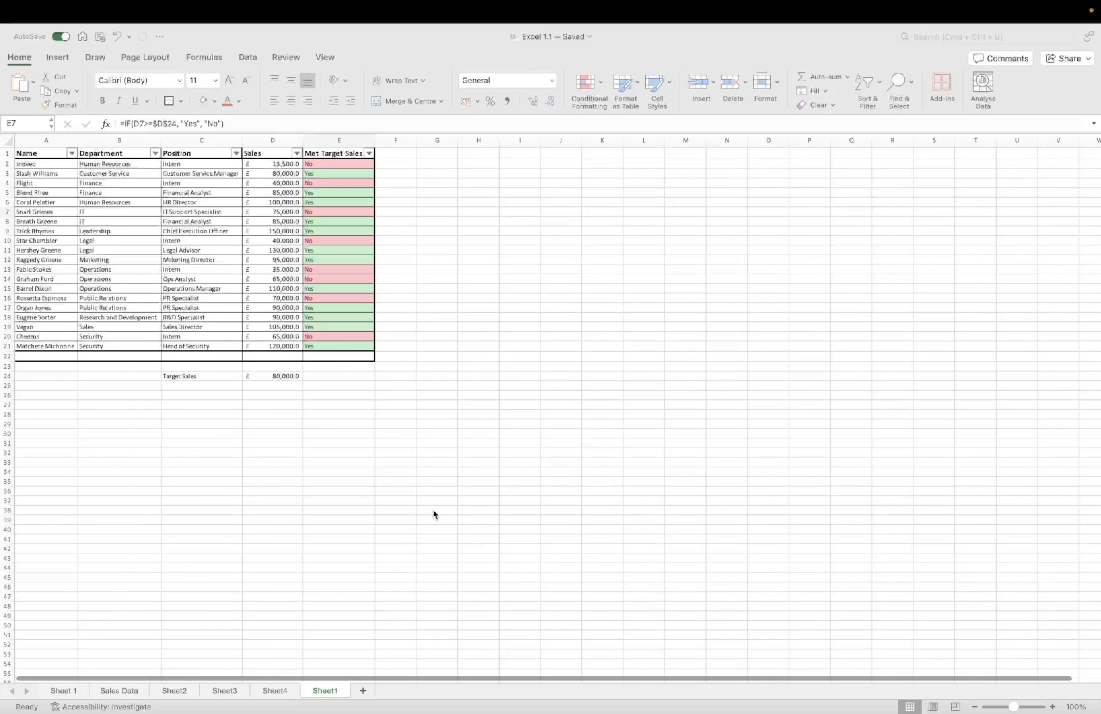
- Insert a blank row above the employee table's header row
left_click(19, 151)
left_click(418, 212)
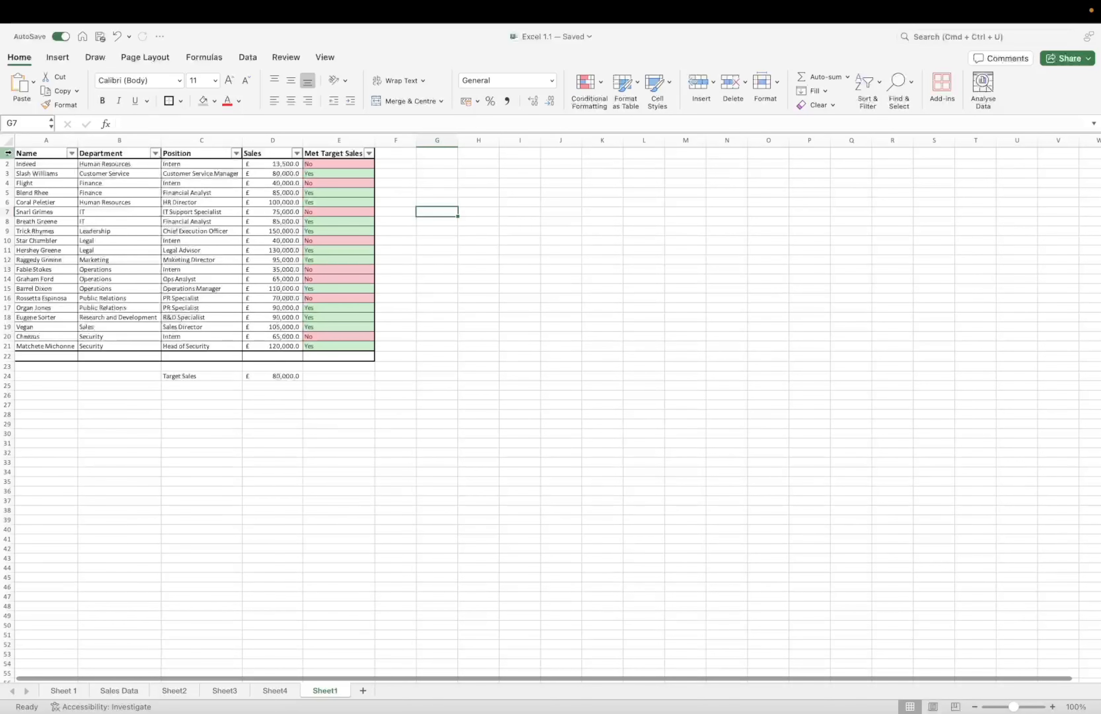
left_click(8, 153)
right_click(8, 153)
key("Escape")
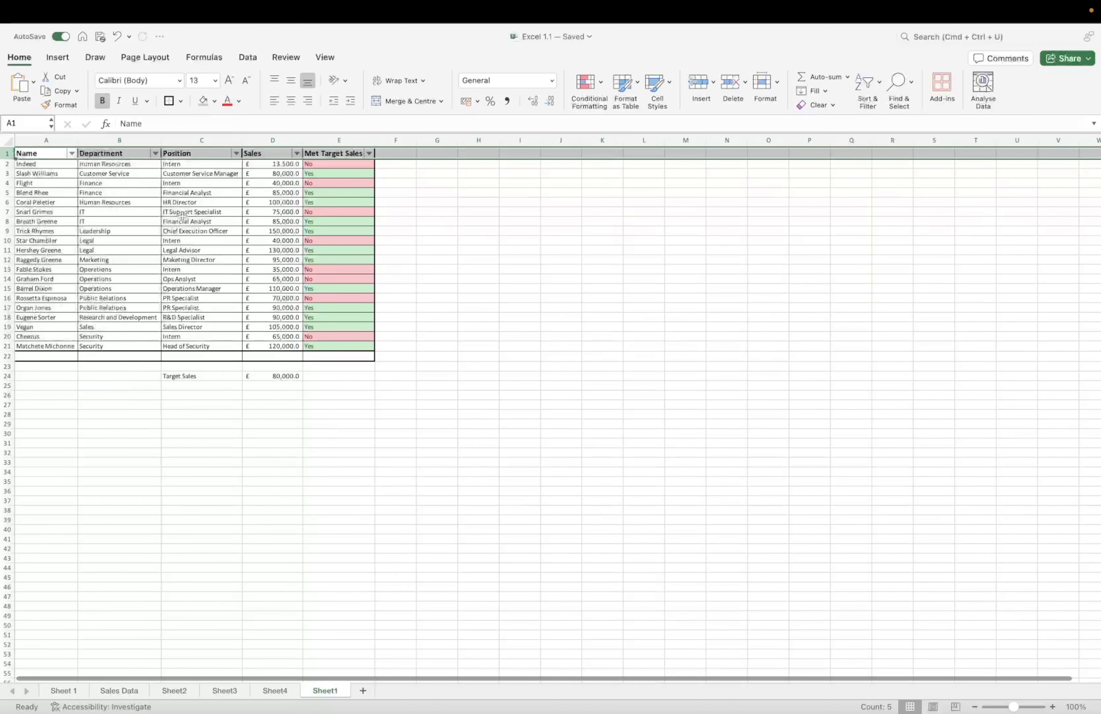
right_click(8, 153)
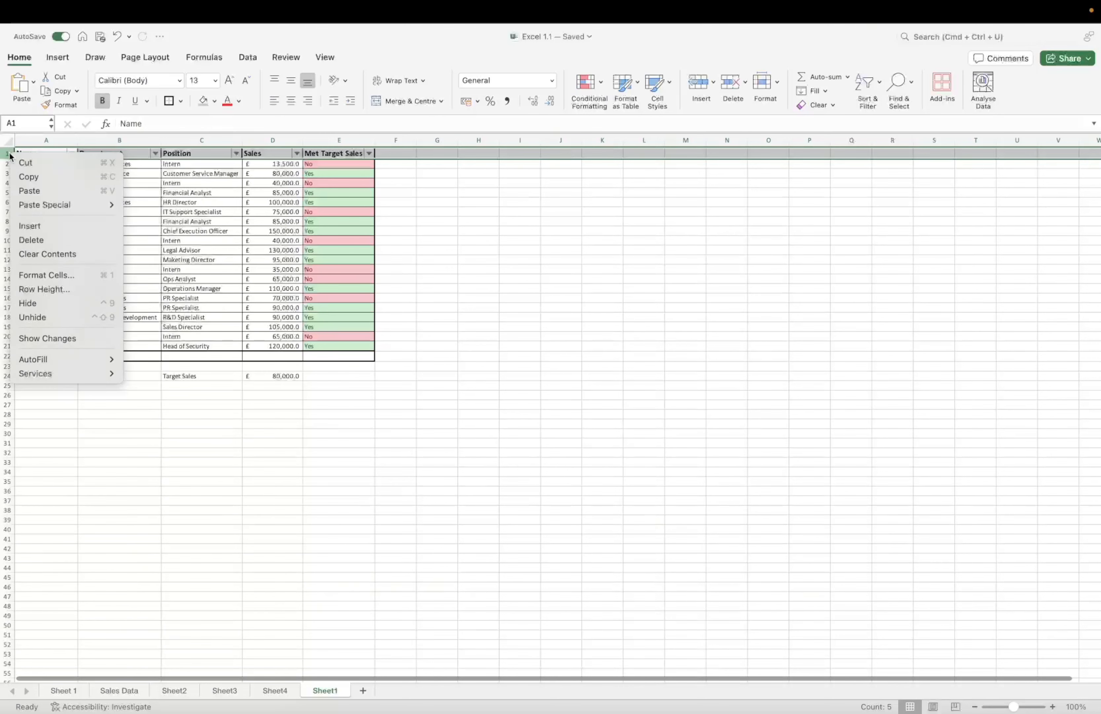
left_click(47, 226)
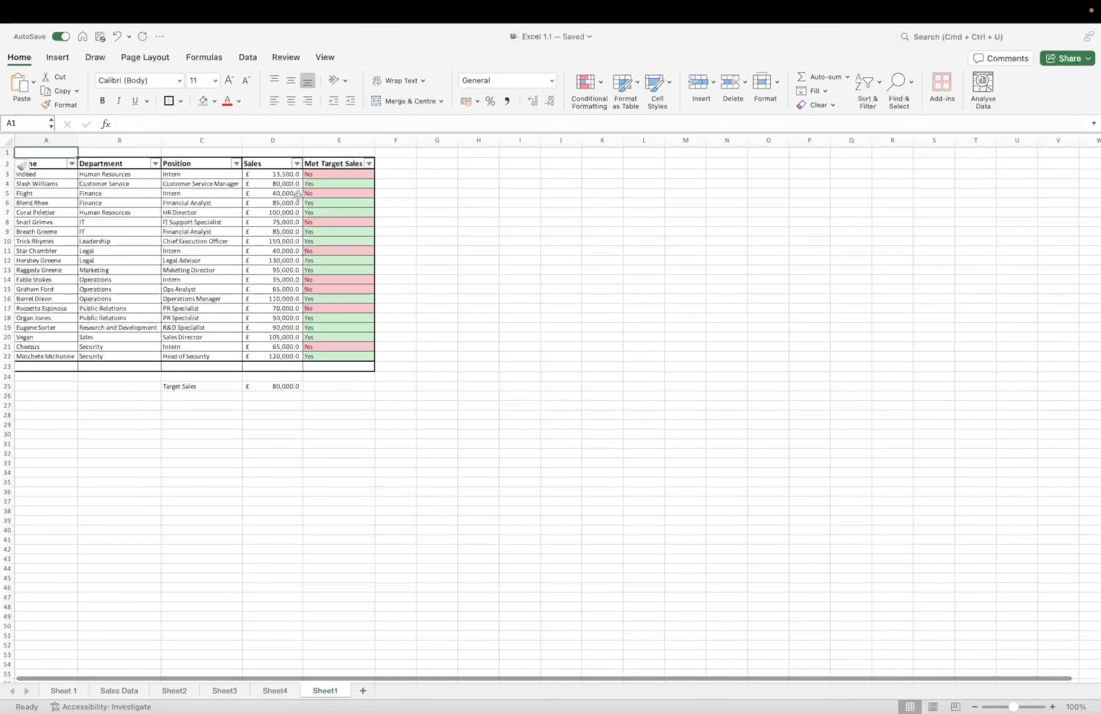
- Enter the title "Employee Sales Performance Report" in cell A1
type("Em")
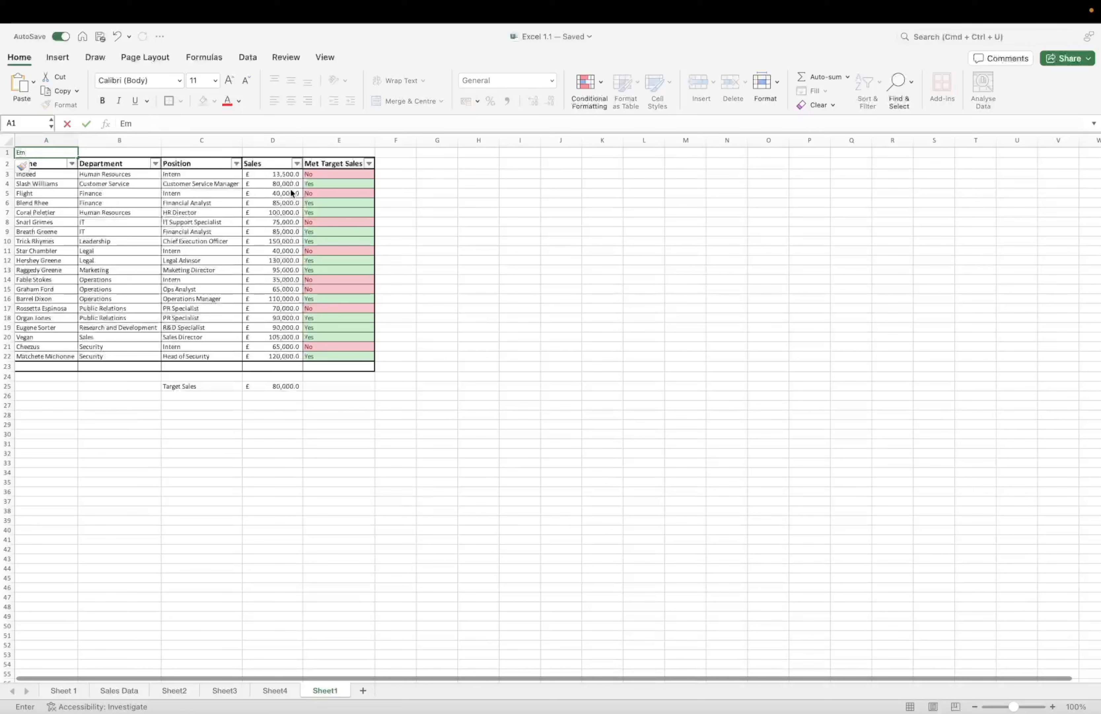
type("ployee Sales Performance Report")
key("Return")
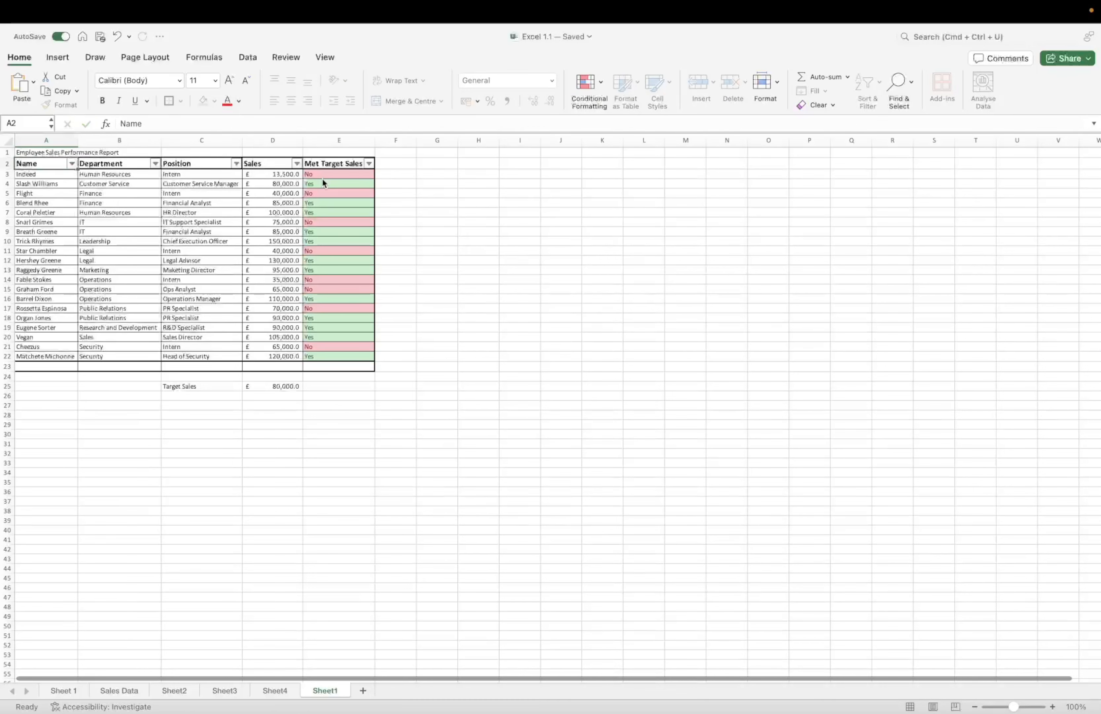
- Merge and centre the title across A1:E1
left_click(63, 151)
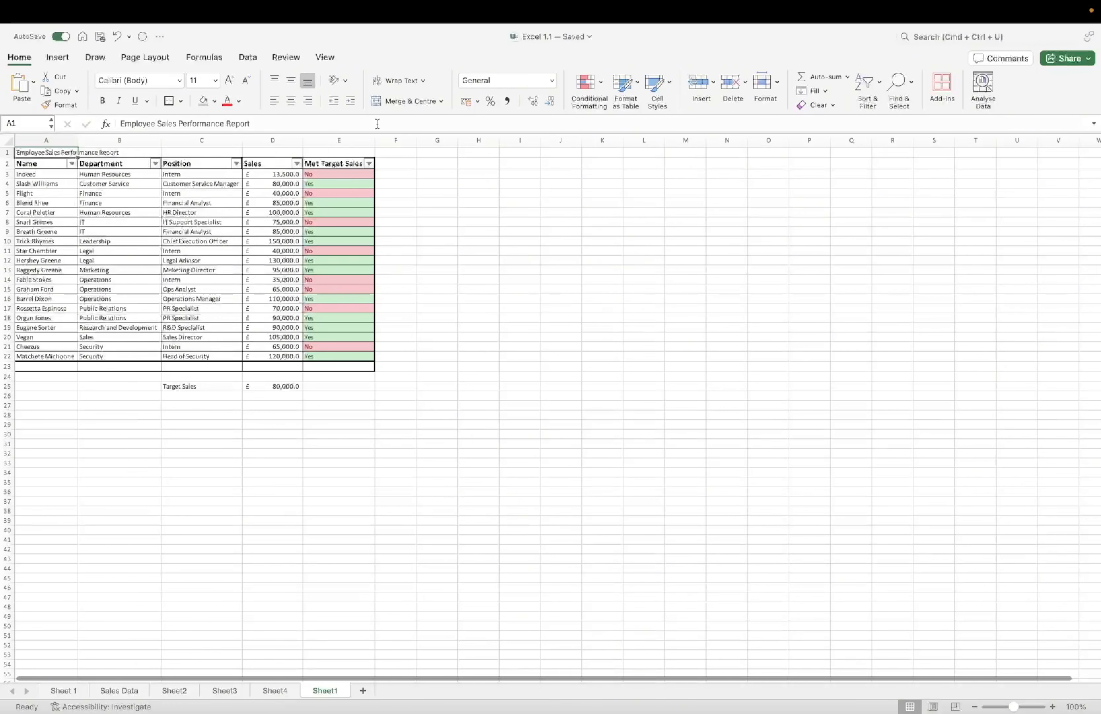
left_click_drag(43, 153, 329, 151)
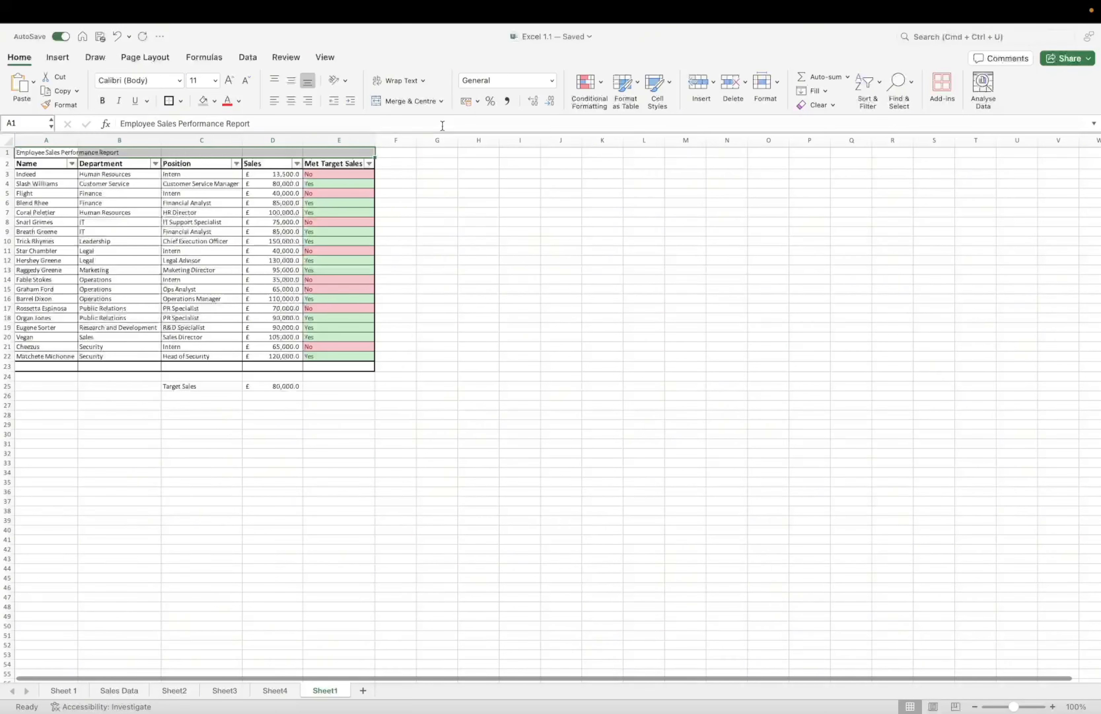
left_click(442, 100)
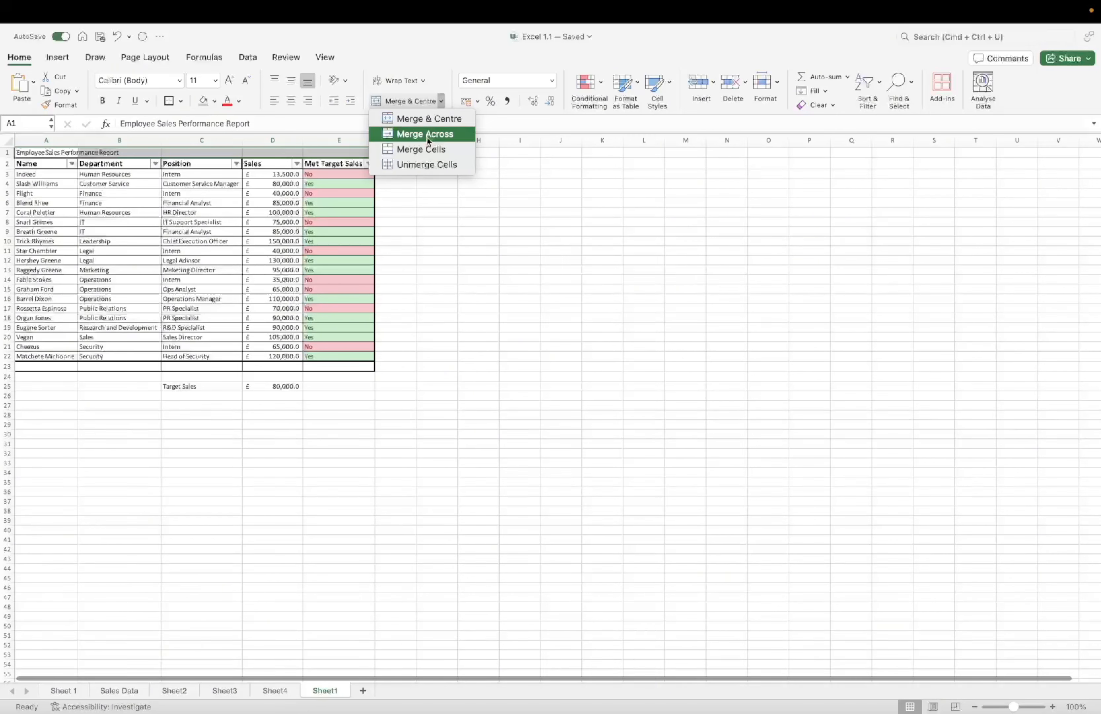
left_click(433, 118)
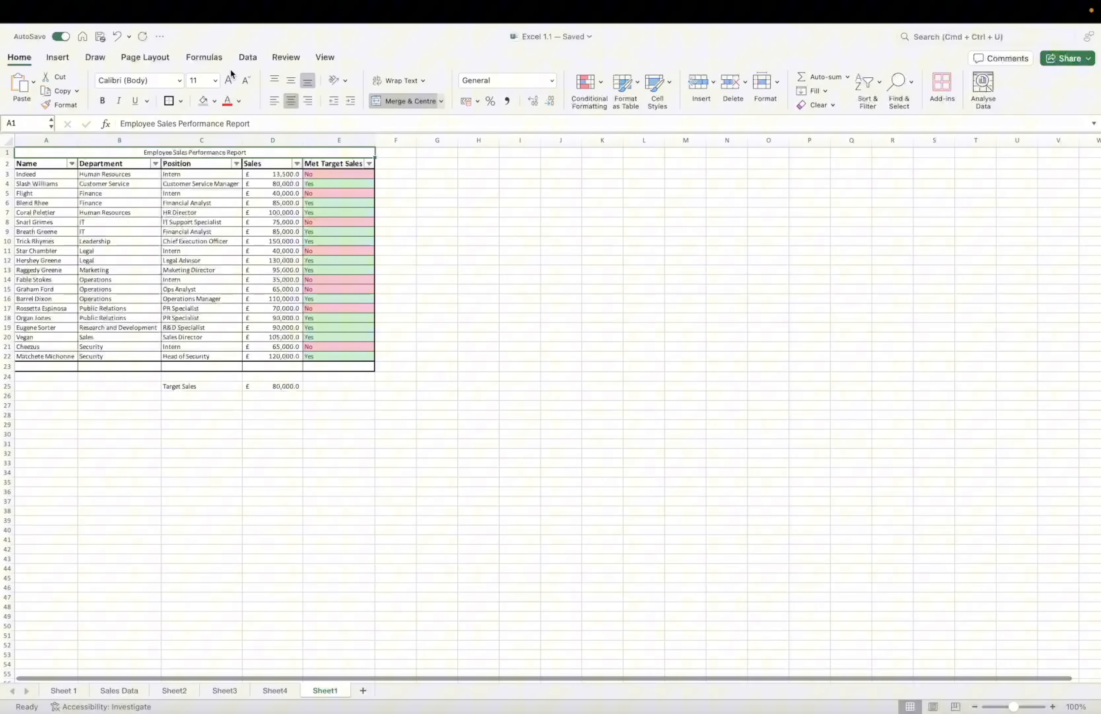
- Make the report title bold and set its font size to 16
left_click(216, 81)
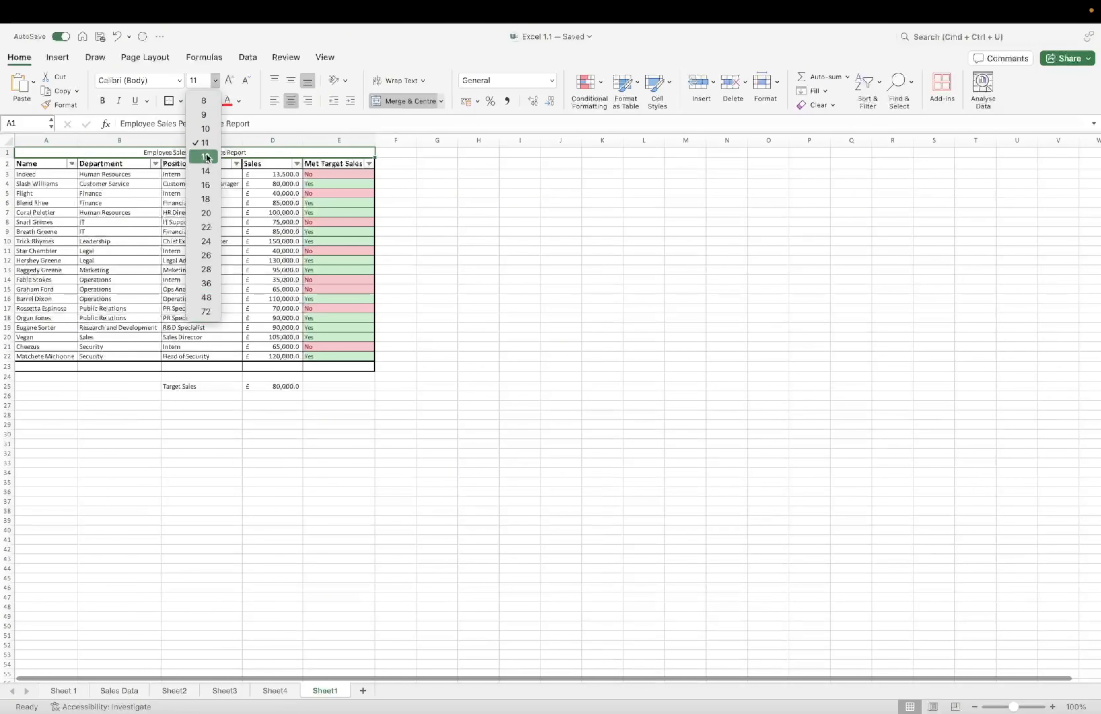
left_click(206, 173)
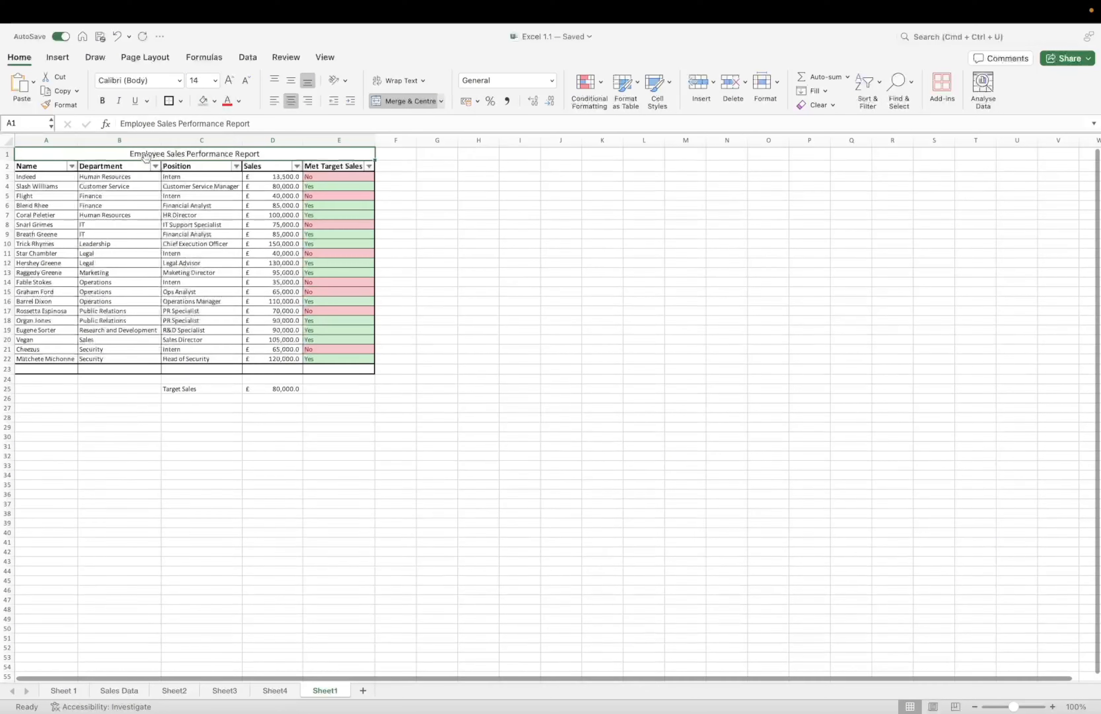
left_click(102, 100)
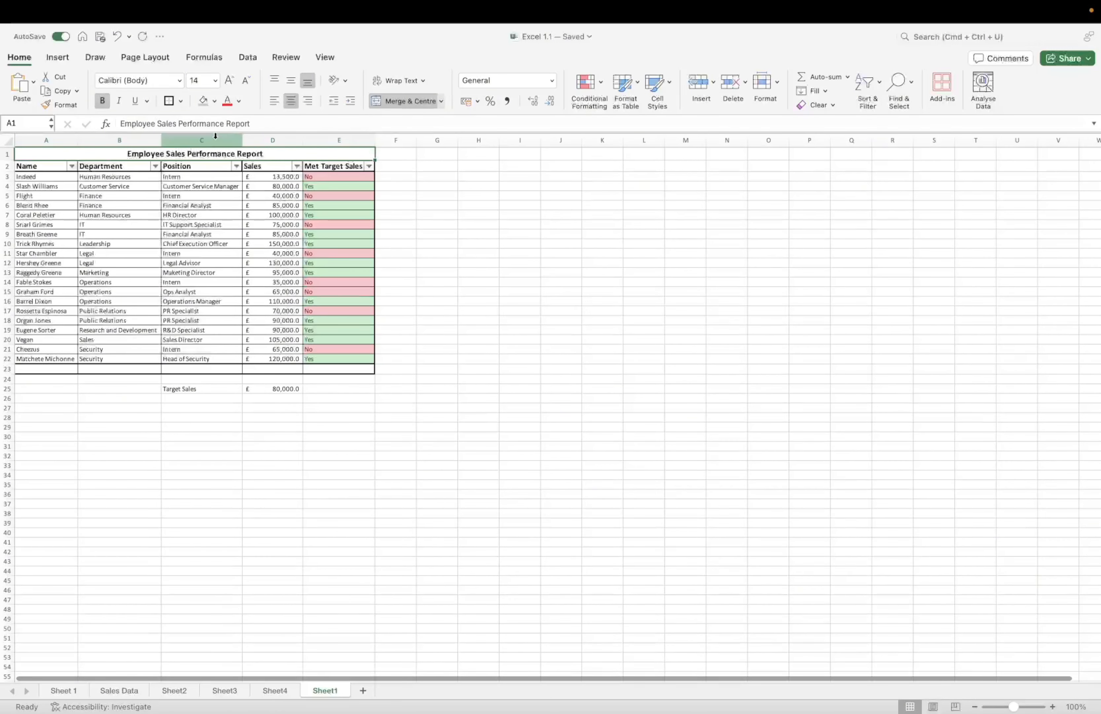
left_click(214, 81)
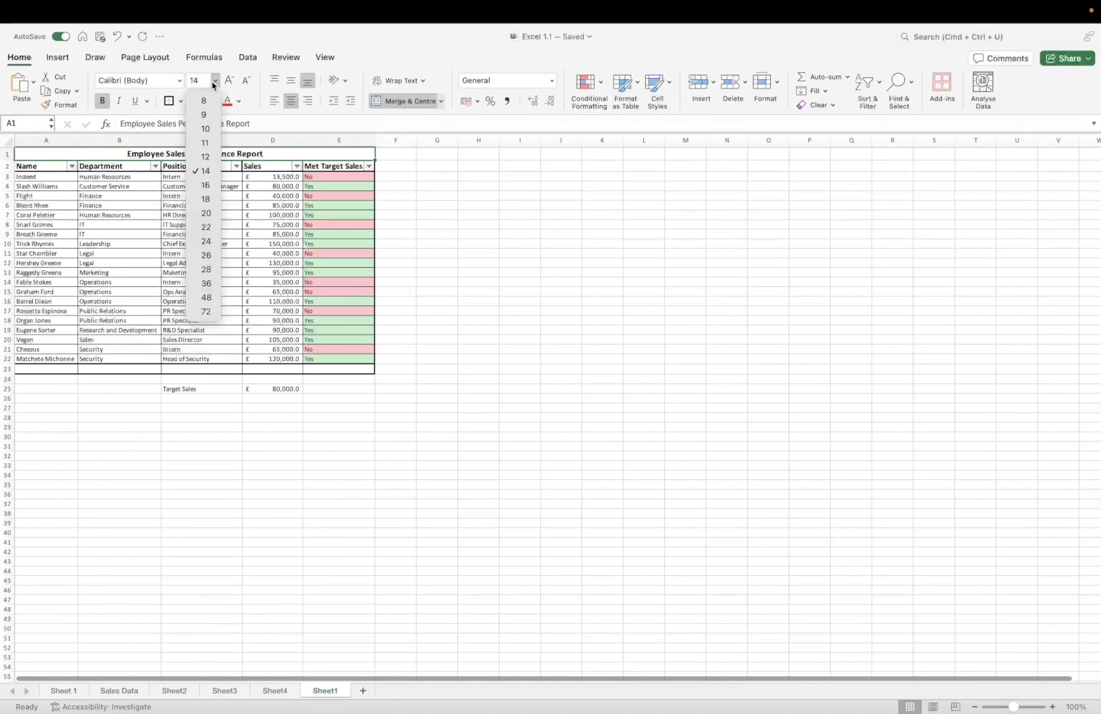
left_click(205, 185)
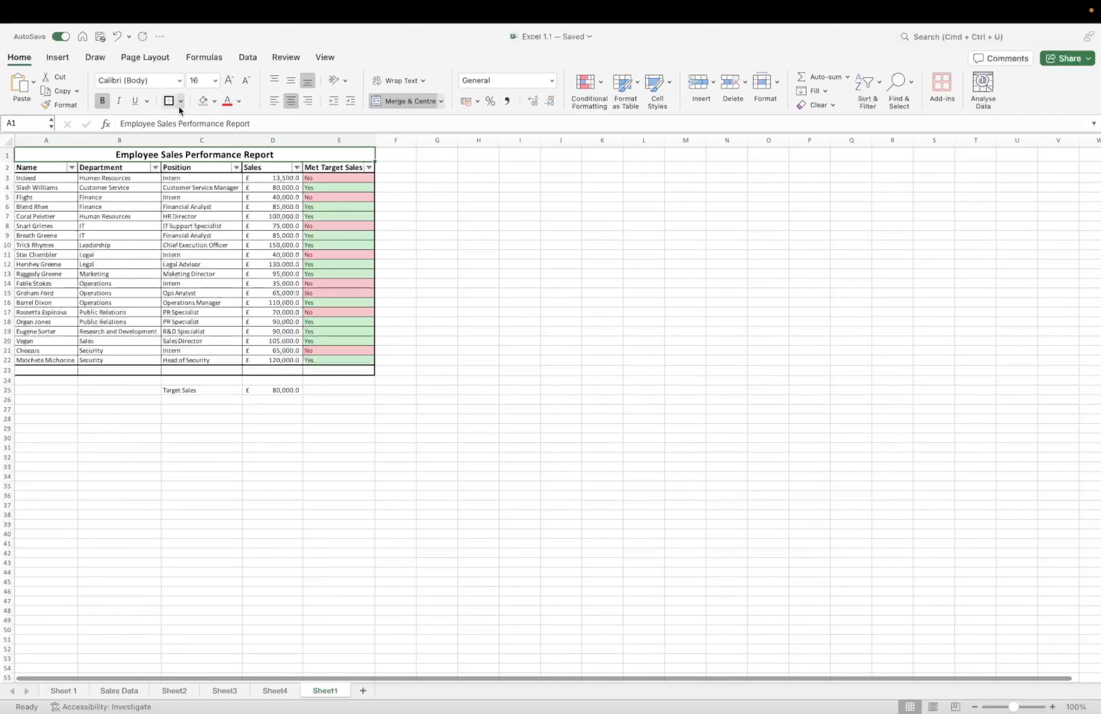
- Fill the merged title cell with the light orange theme colour
left_click(215, 104)
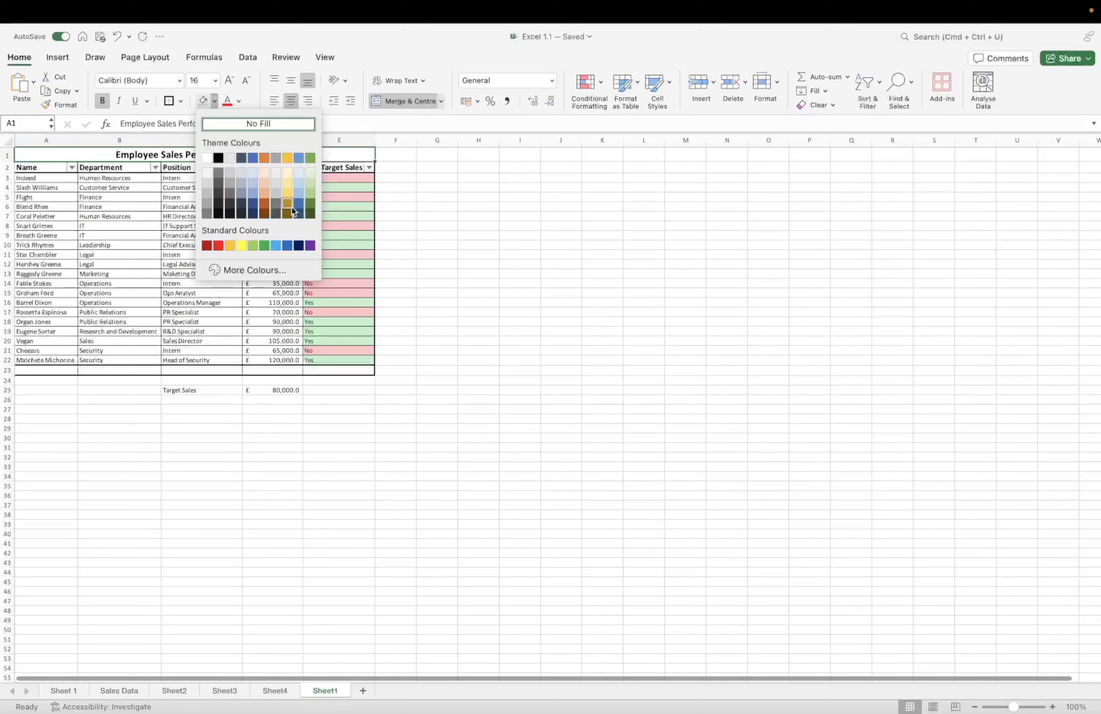
left_click(309, 246)
left_click(214, 101)
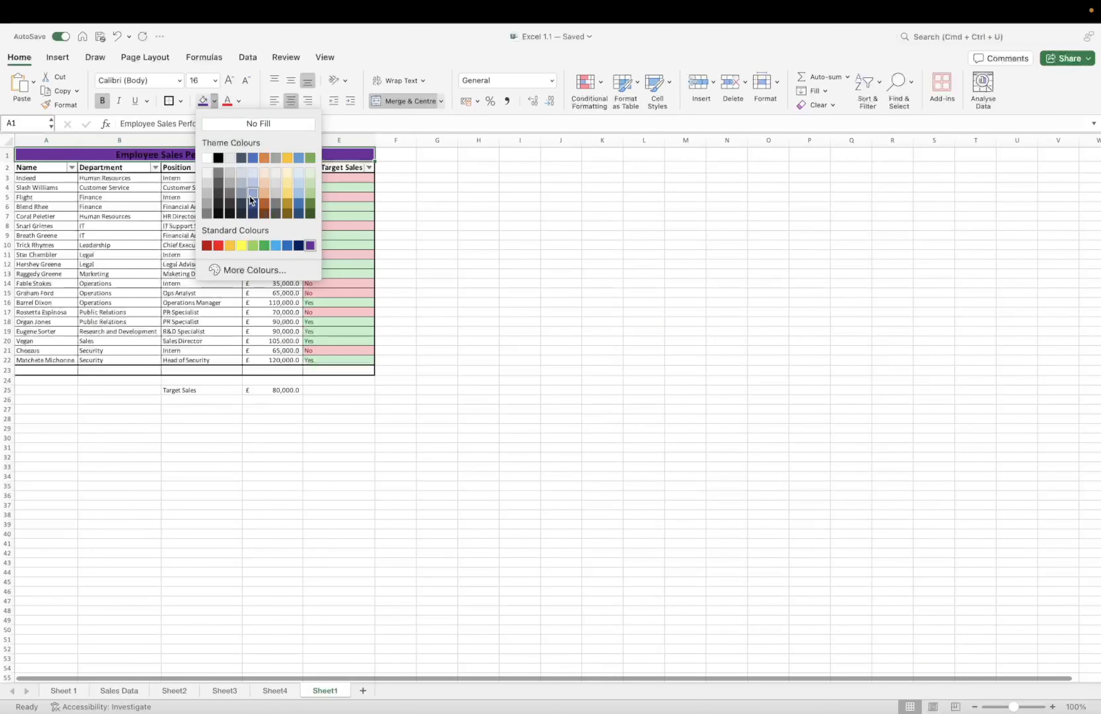
left_click(263, 194)
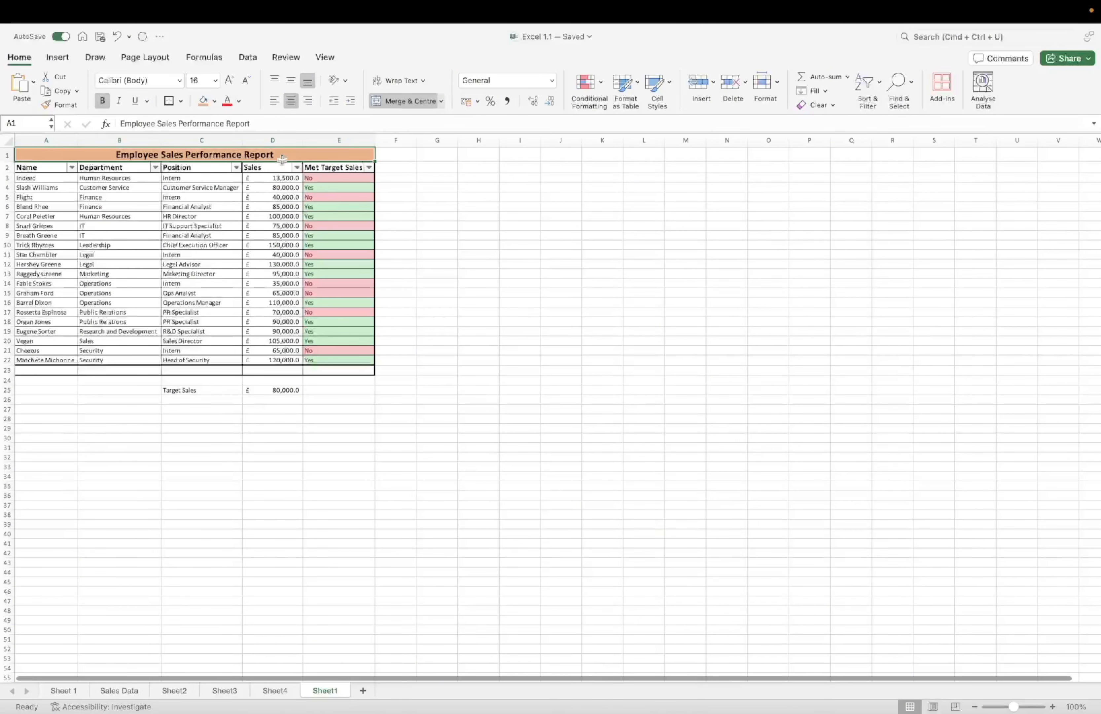
left_click(392, 195)
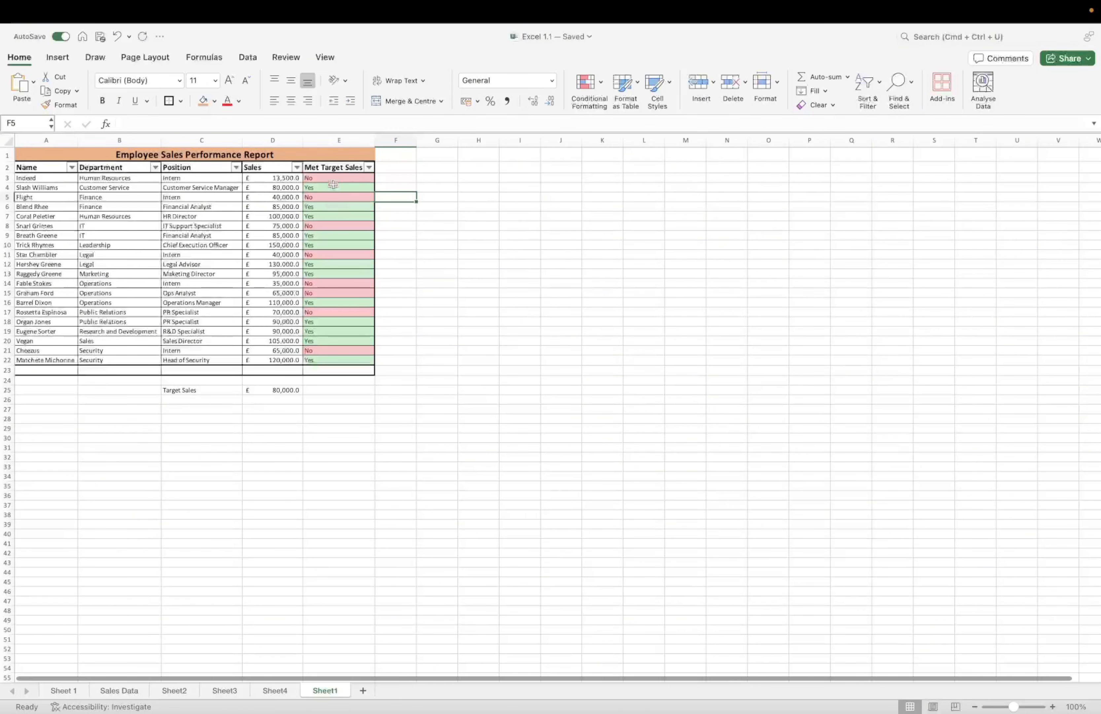
left_click(335, 155)
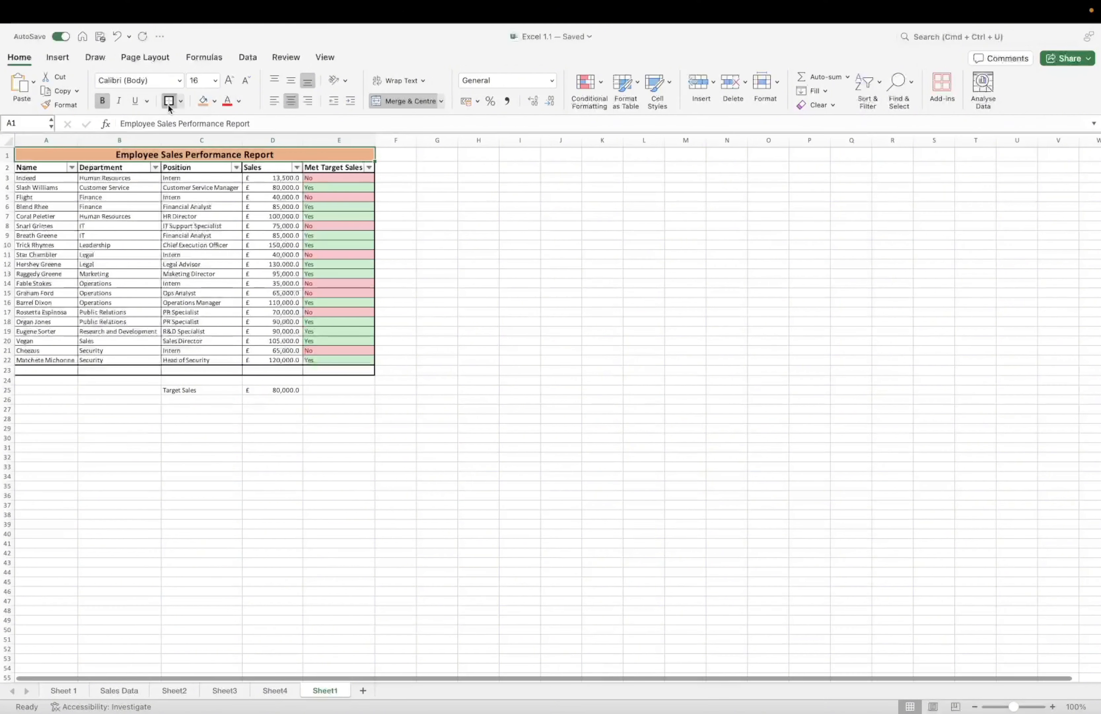
left_click(409, 201)
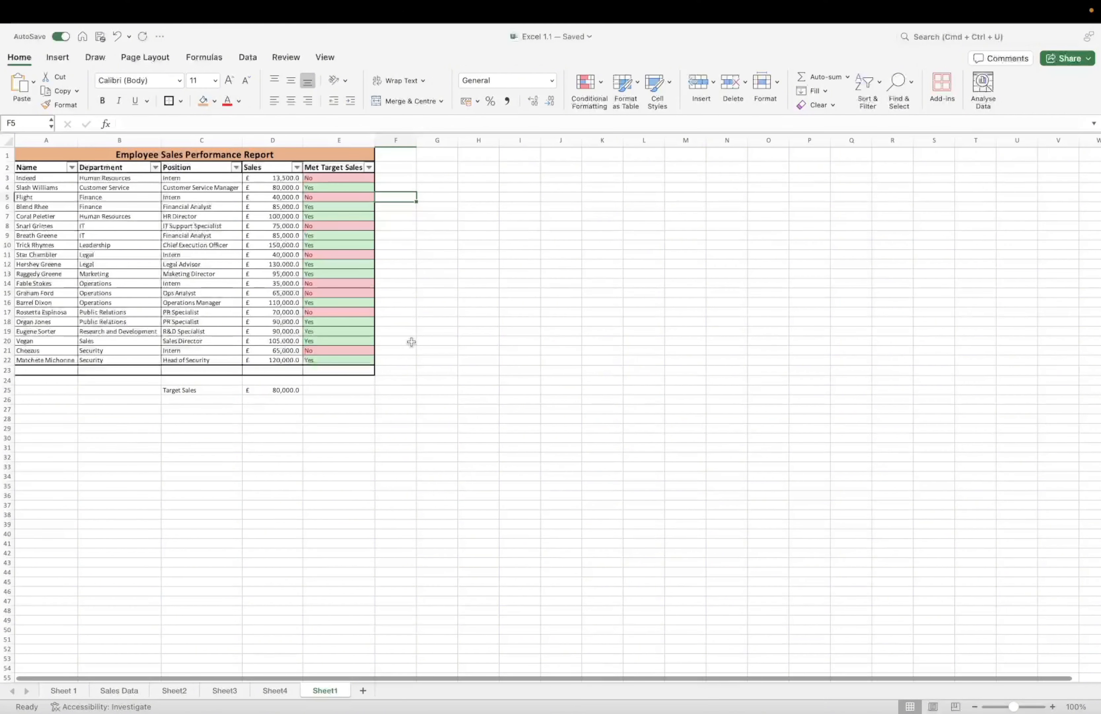
key("ctrl+Home")
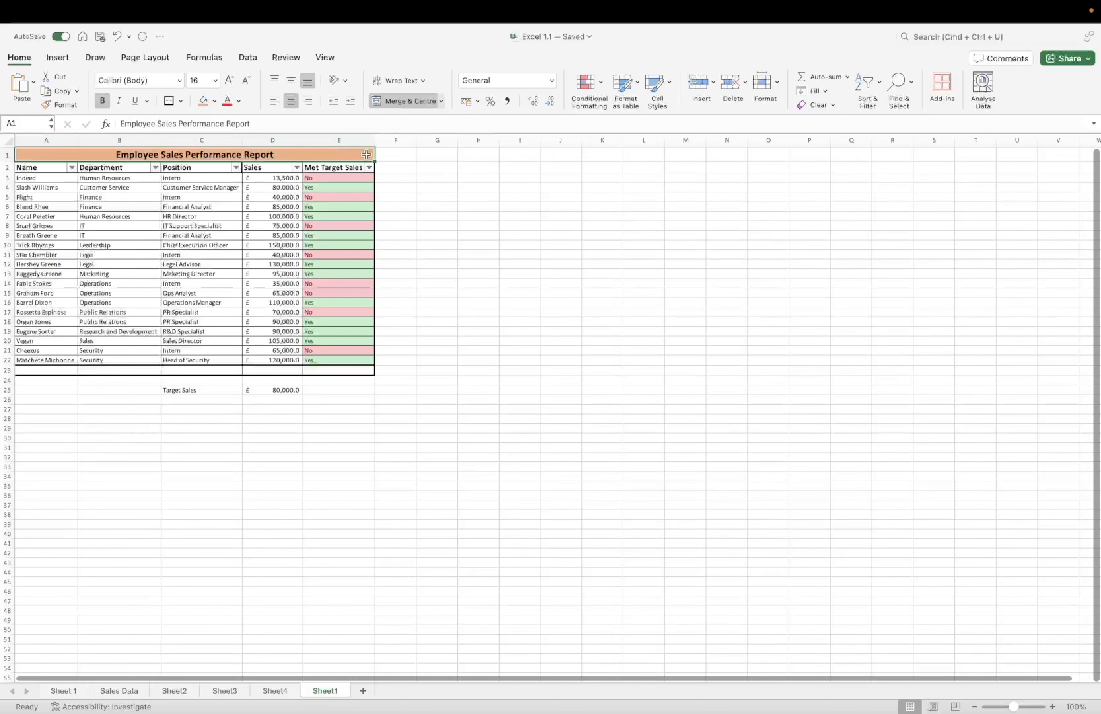
- Fill the header row A2:E2 with a paler orange theme colour than the title
left_click(452, 155)
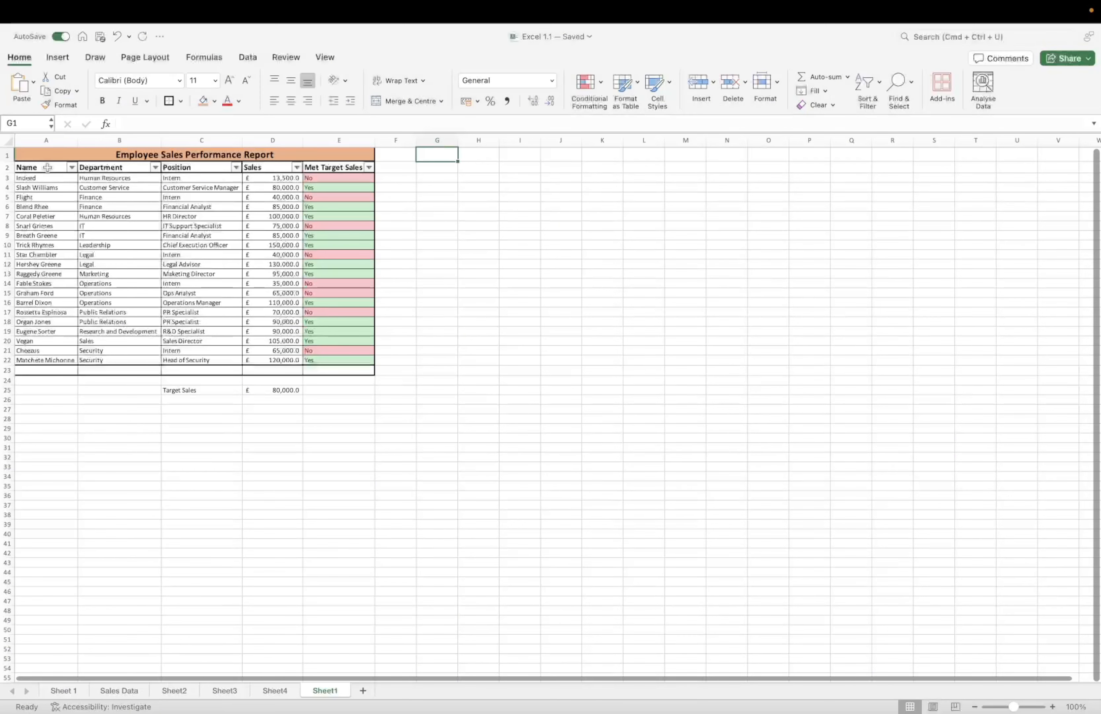
left_click_drag(47, 168, 368, 169)
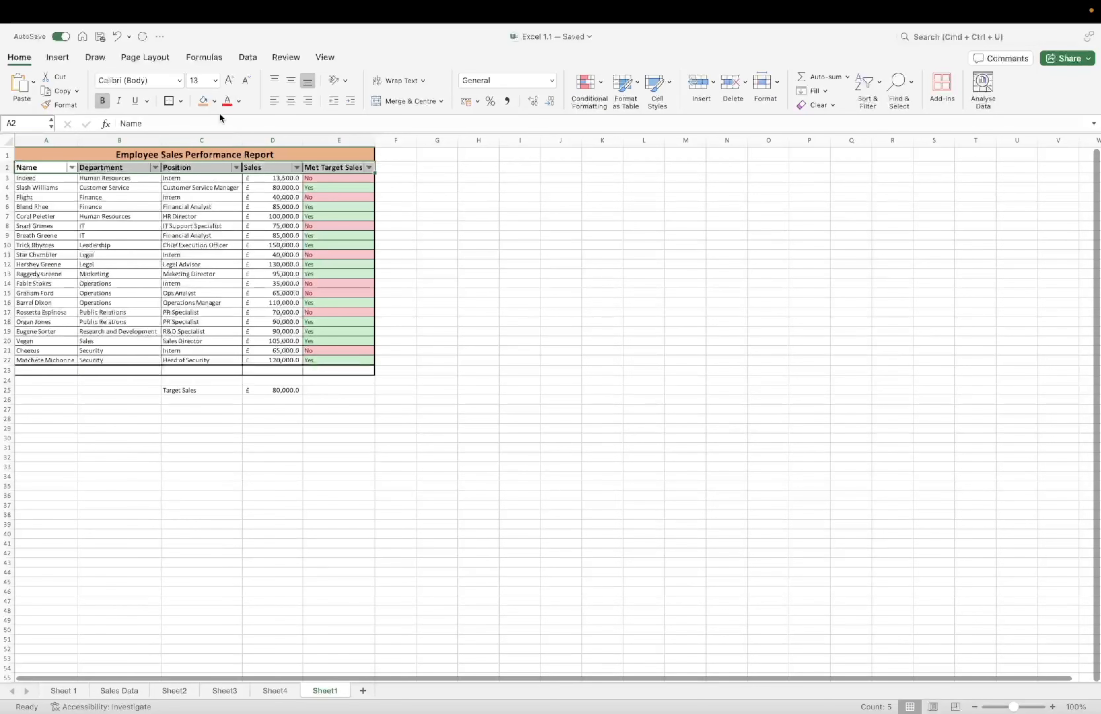
left_click(215, 101)
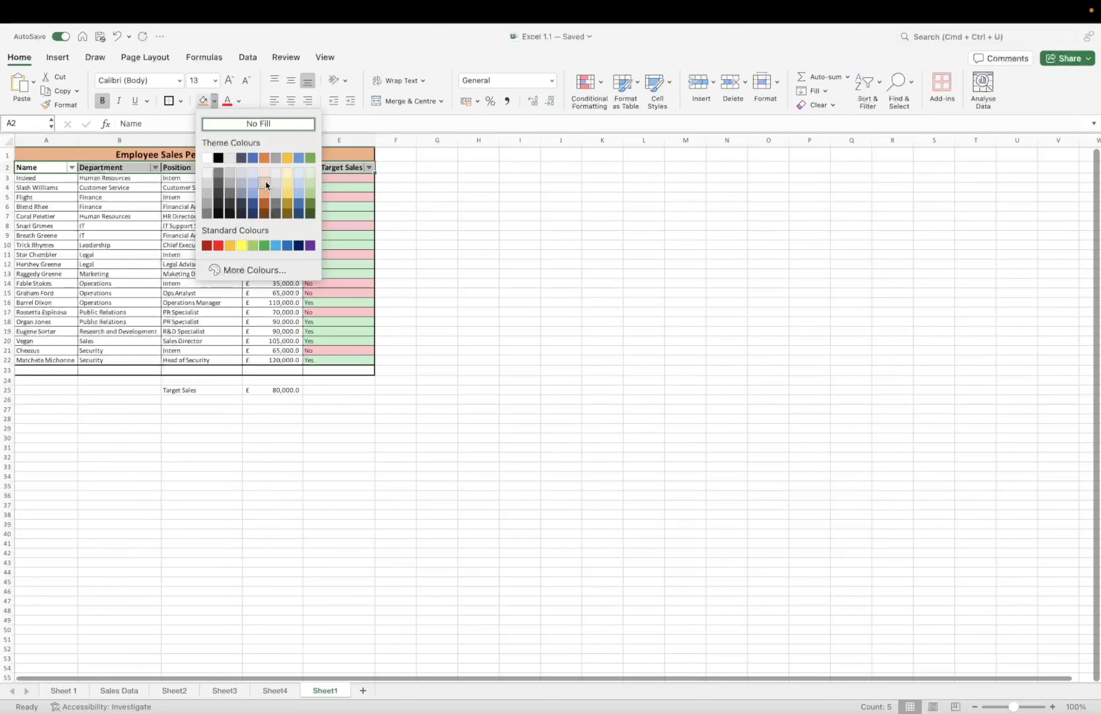
left_click(265, 182)
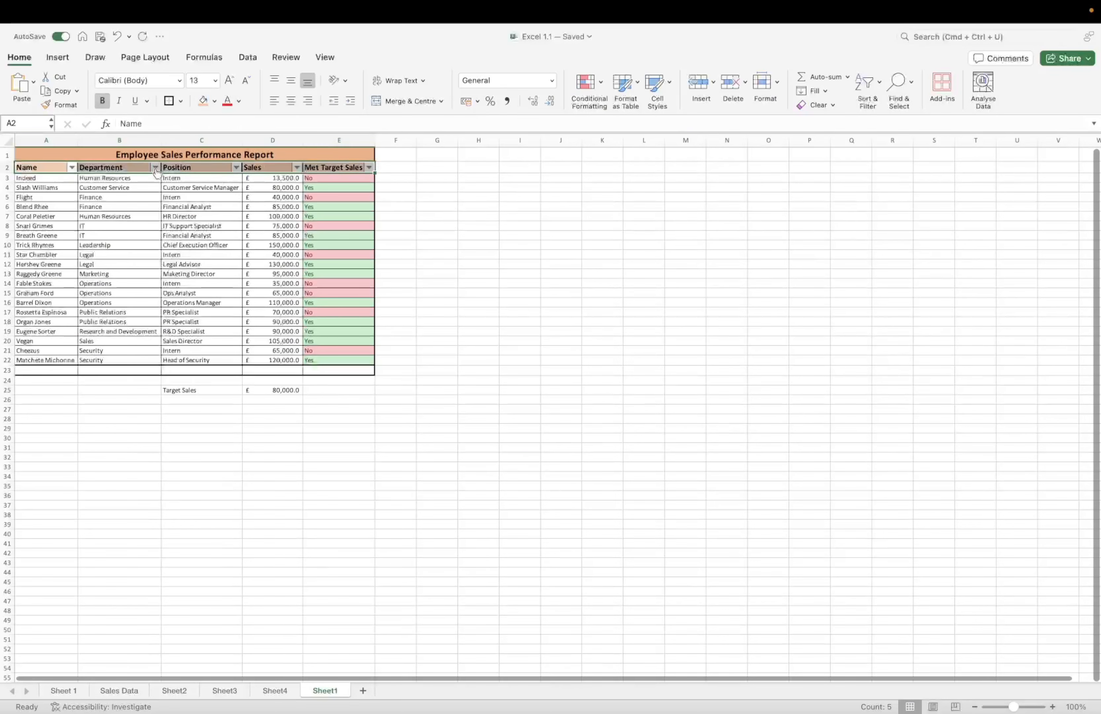
left_click(108, 168)
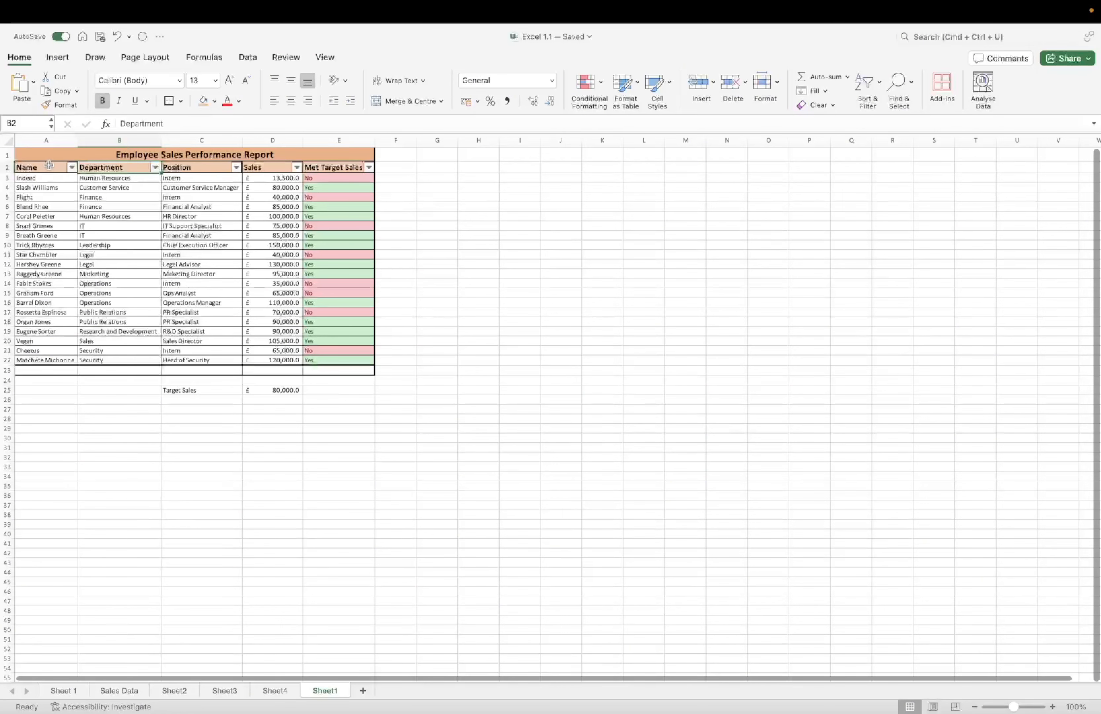
left_click_drag(50, 166, 366, 167)
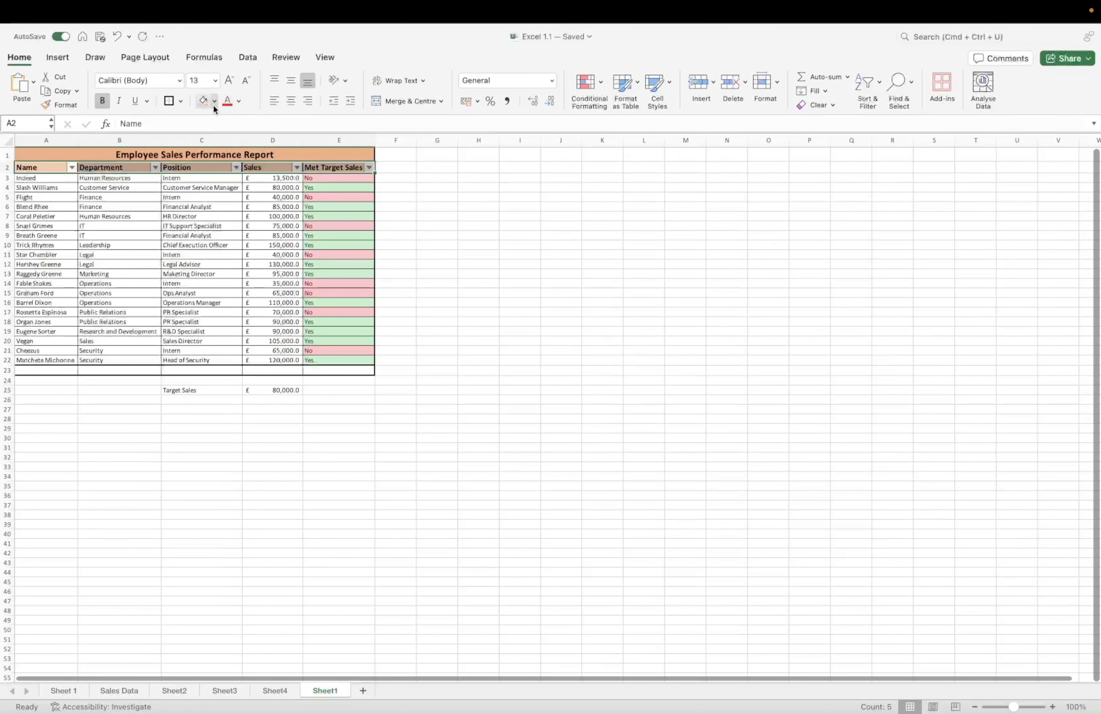
left_click(214, 102)
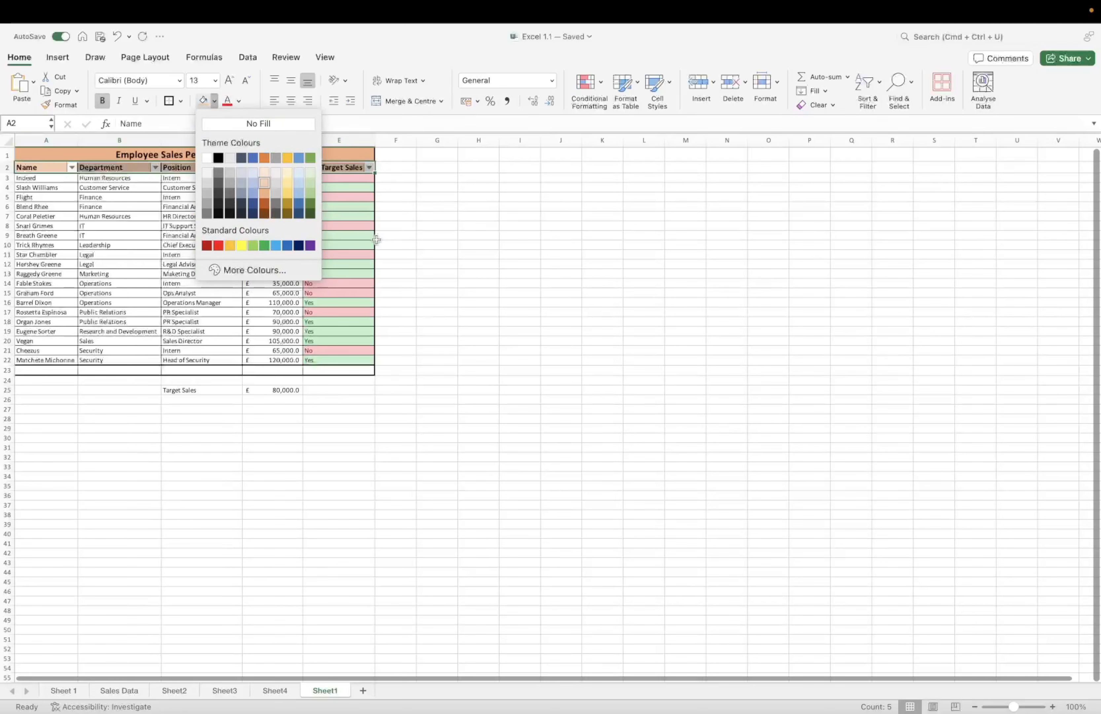
left_click(483, 297)
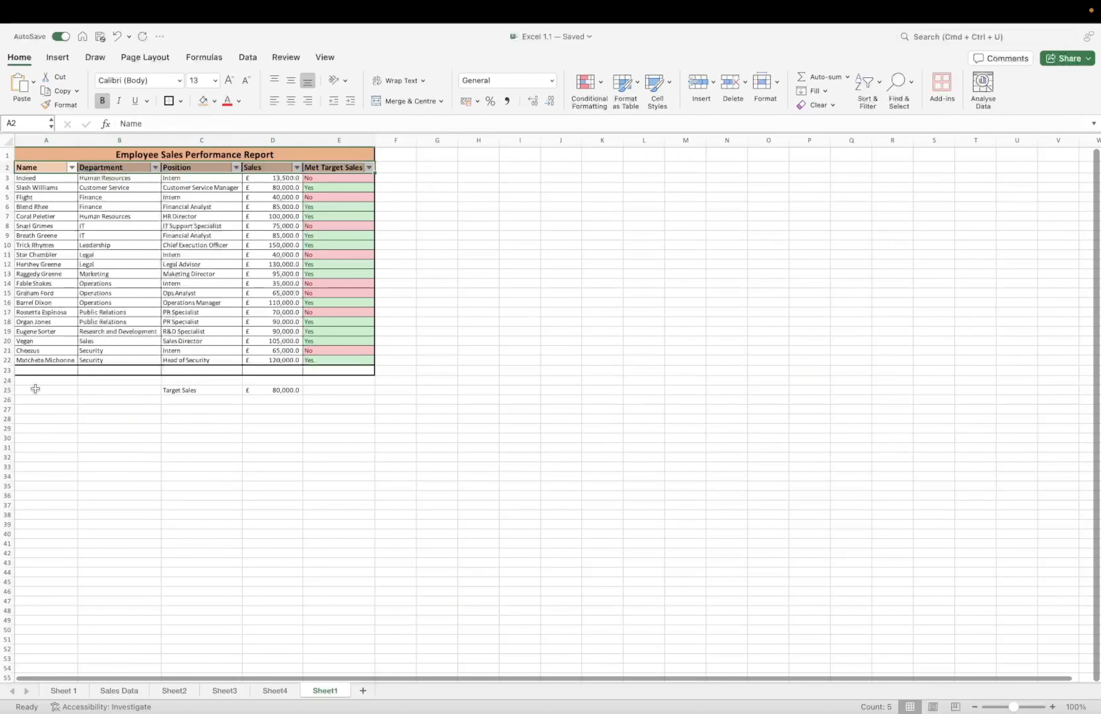
- Fill the empty row A23:E23 beneath the employee data with a grey theme colour
left_click_drag(44, 370, 338, 371)
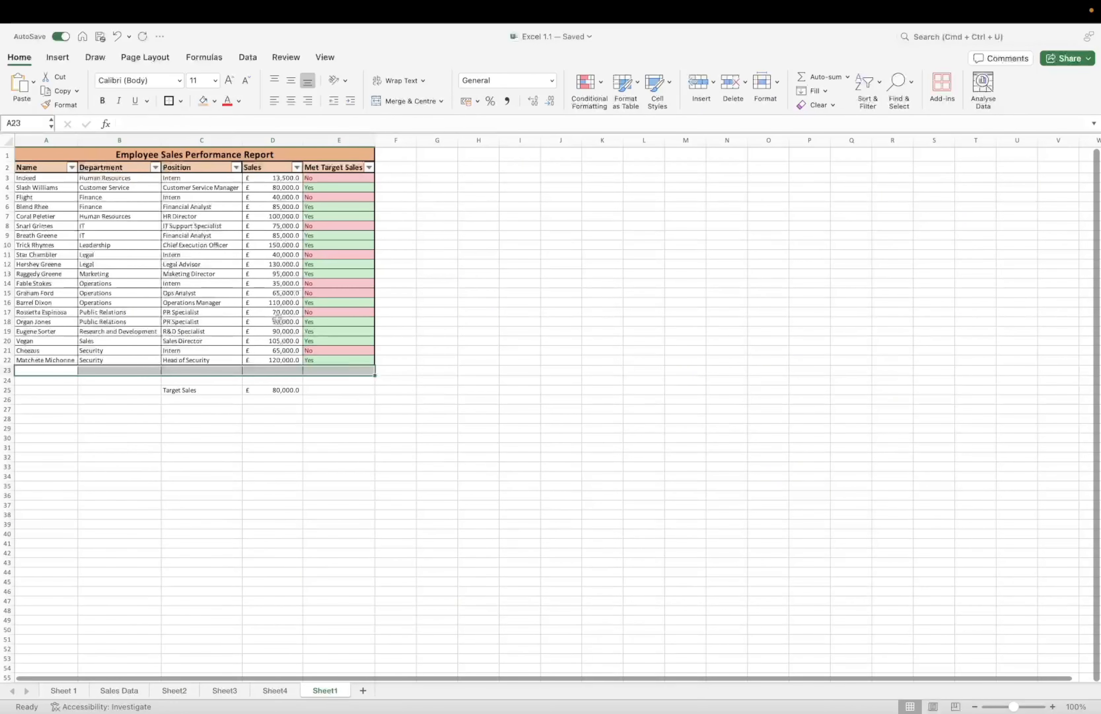
left_click(215, 101)
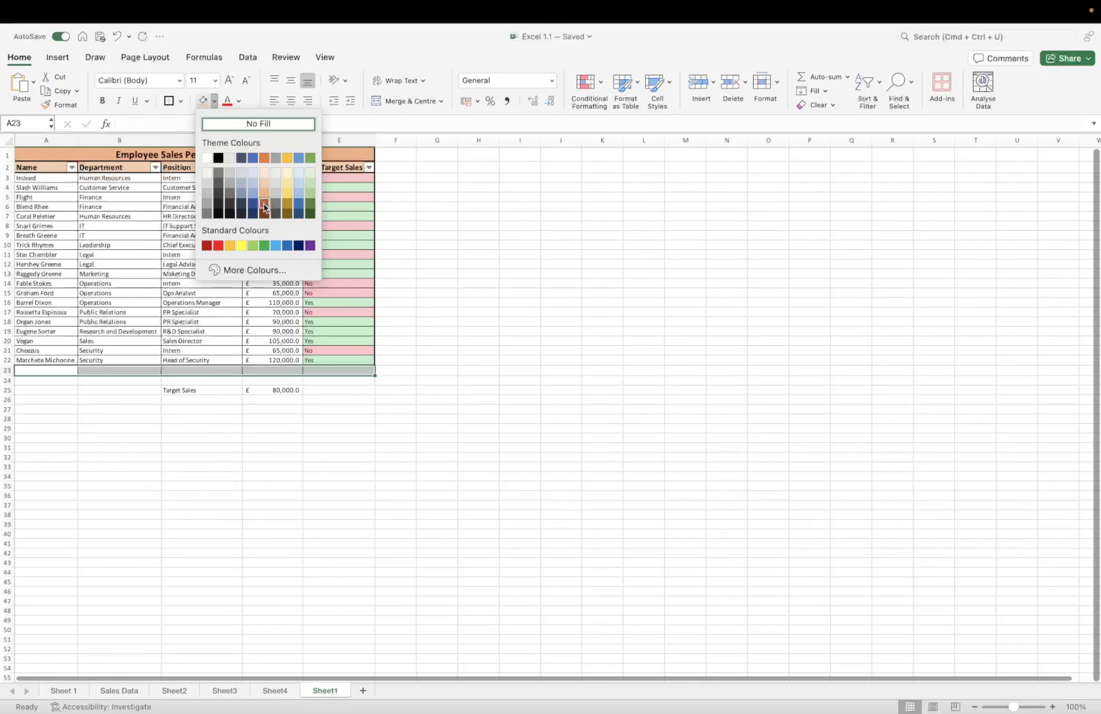
left_click(207, 196)
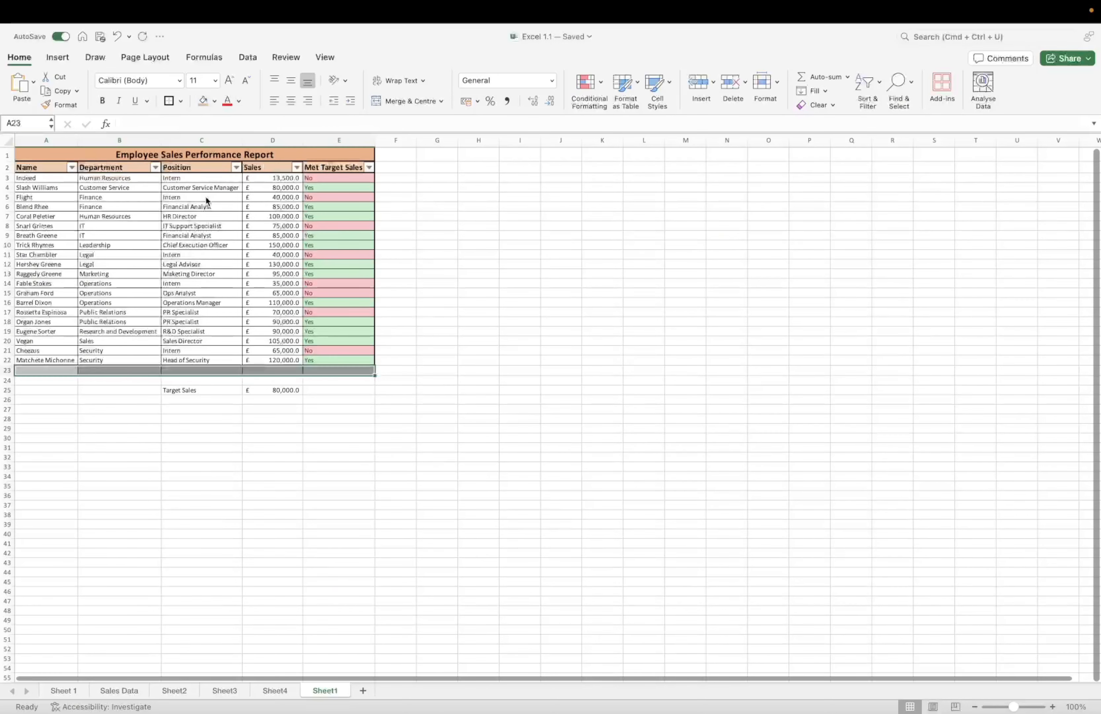
- Add a SUM of the sales range D3:D22 in cell D23 and make it bold
left_click(266, 371)
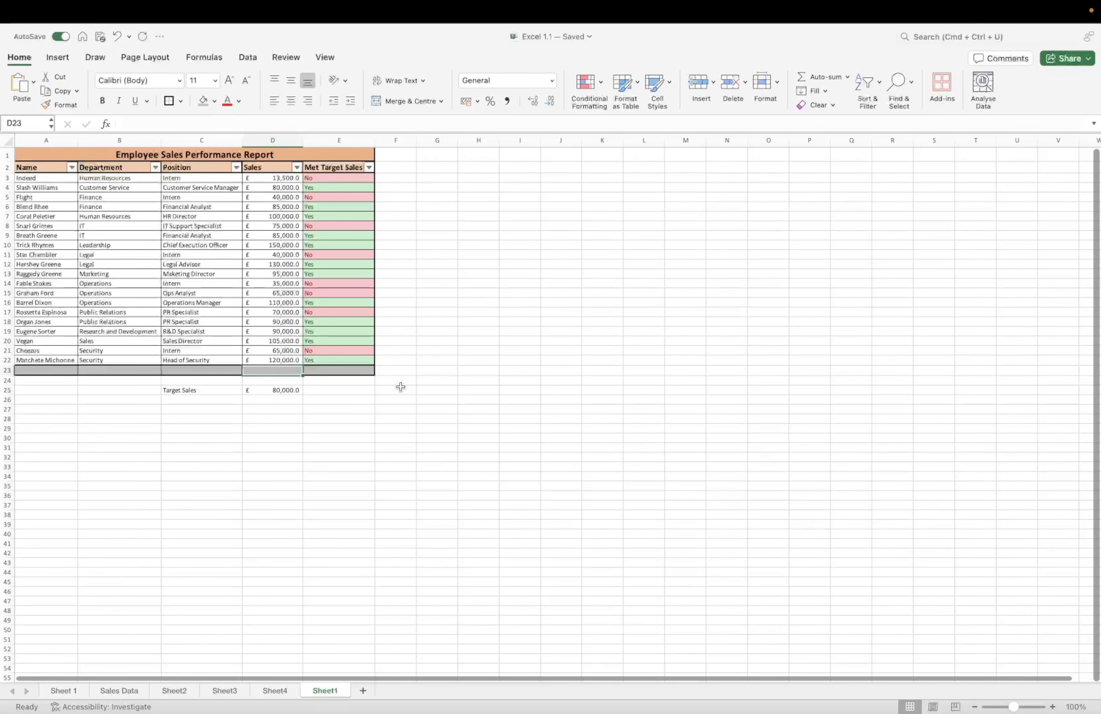
key("shift+super+t")
key("shift+super+t")
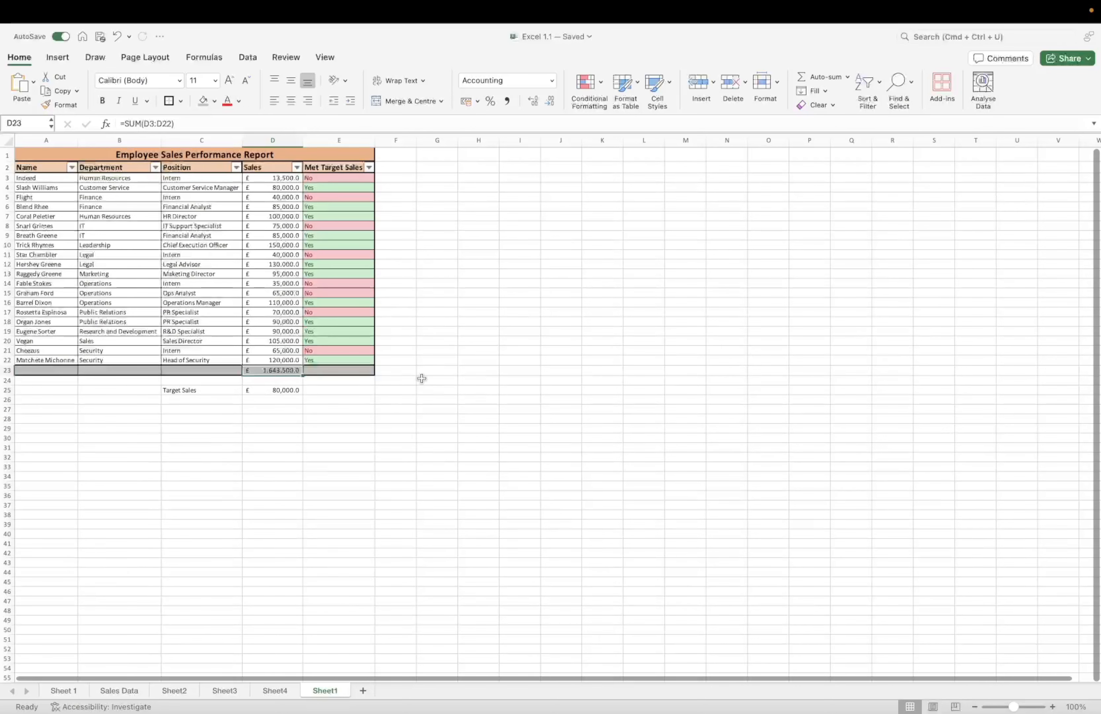
left_click(100, 102)
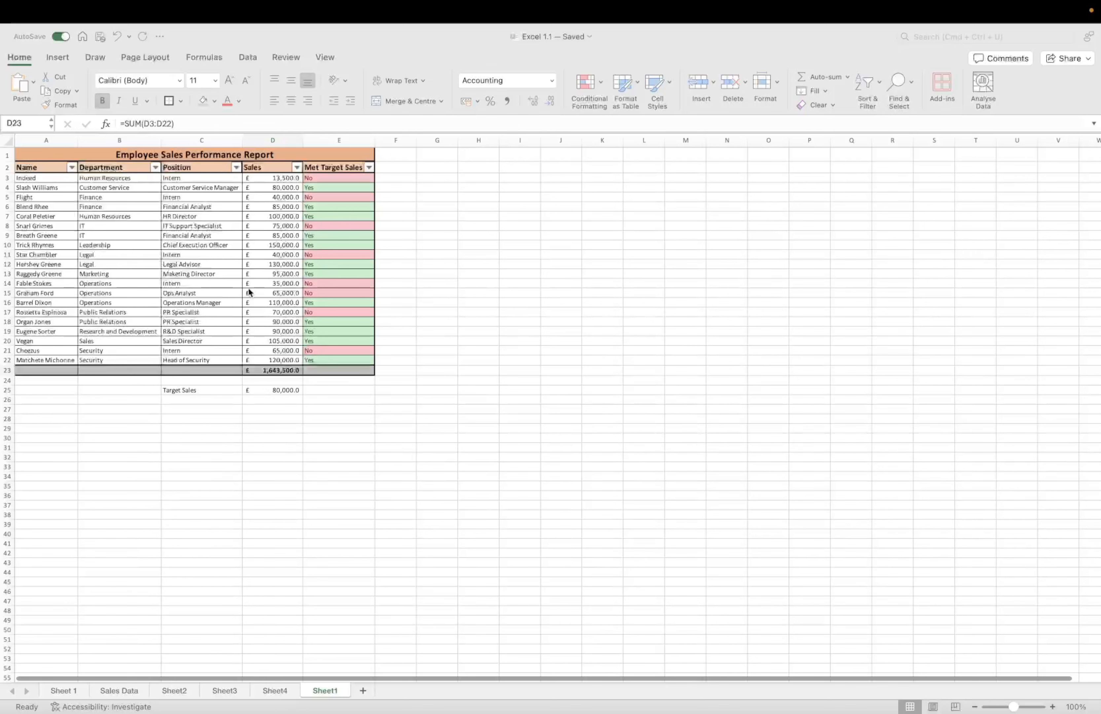
left_click(38, 169)
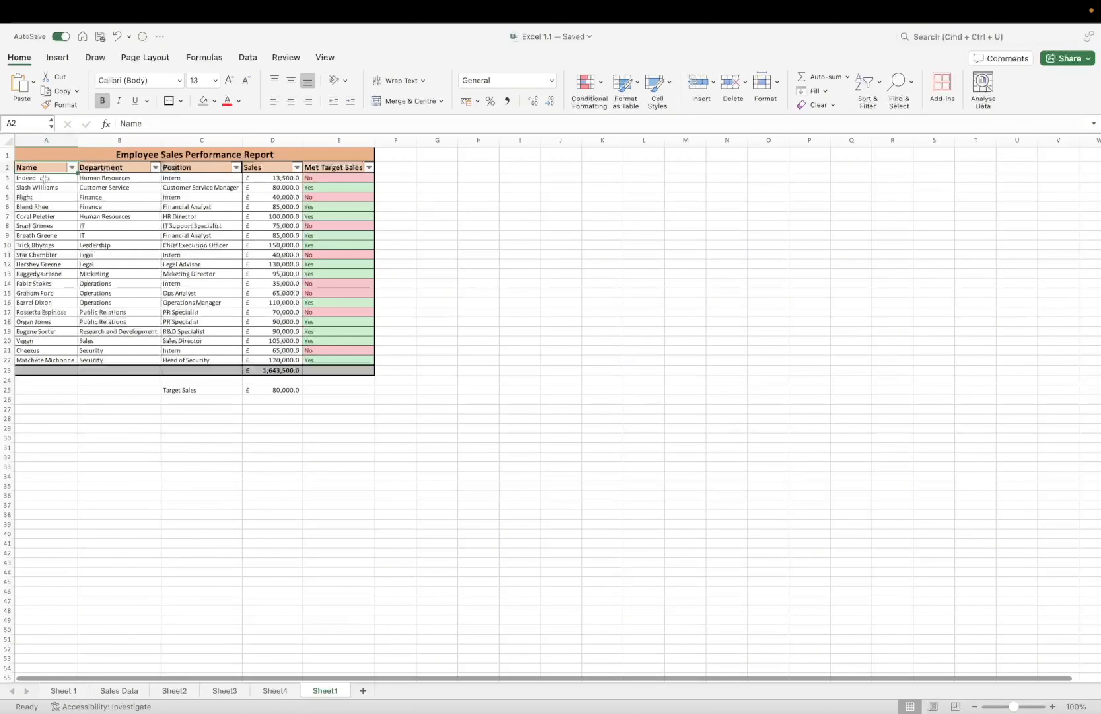
left_click(96, 169)
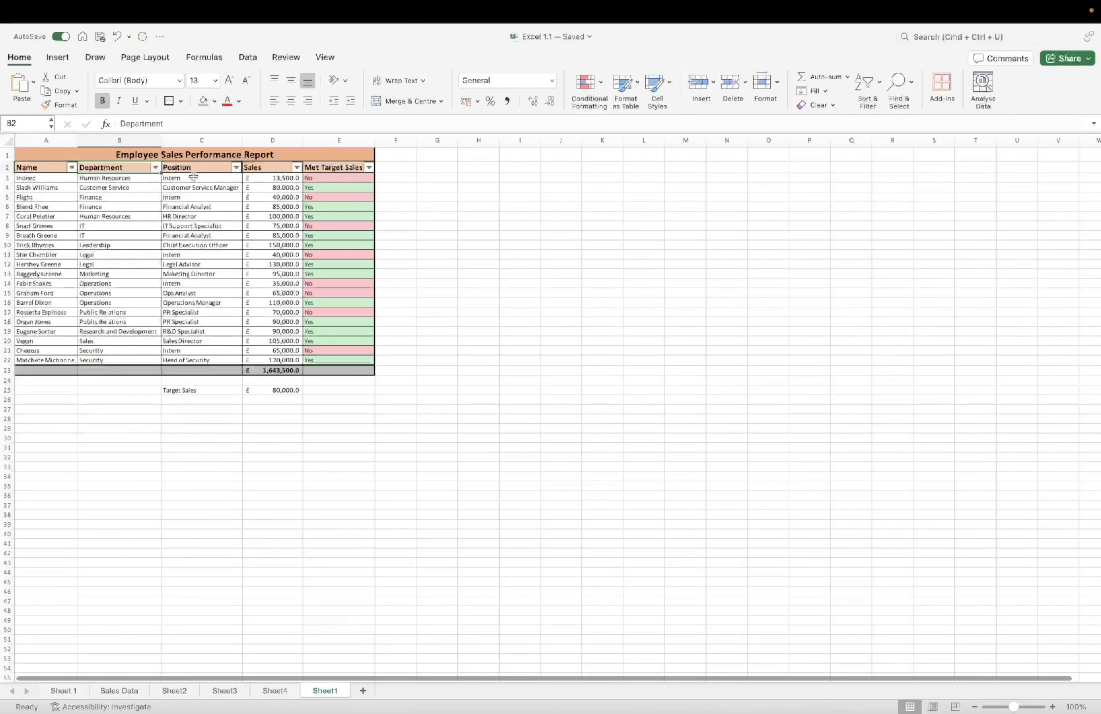
left_click(321, 167)
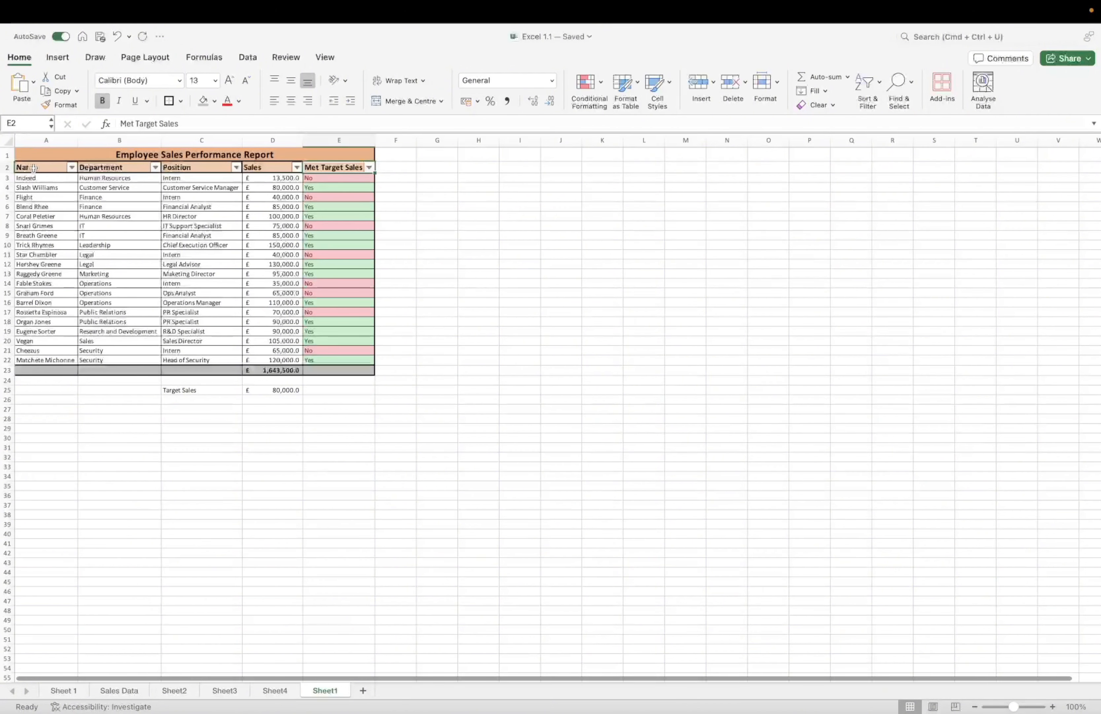
- Freeze the panes above row 3 so the title and header rows stay fixed while scrolling
left_click(7, 167)
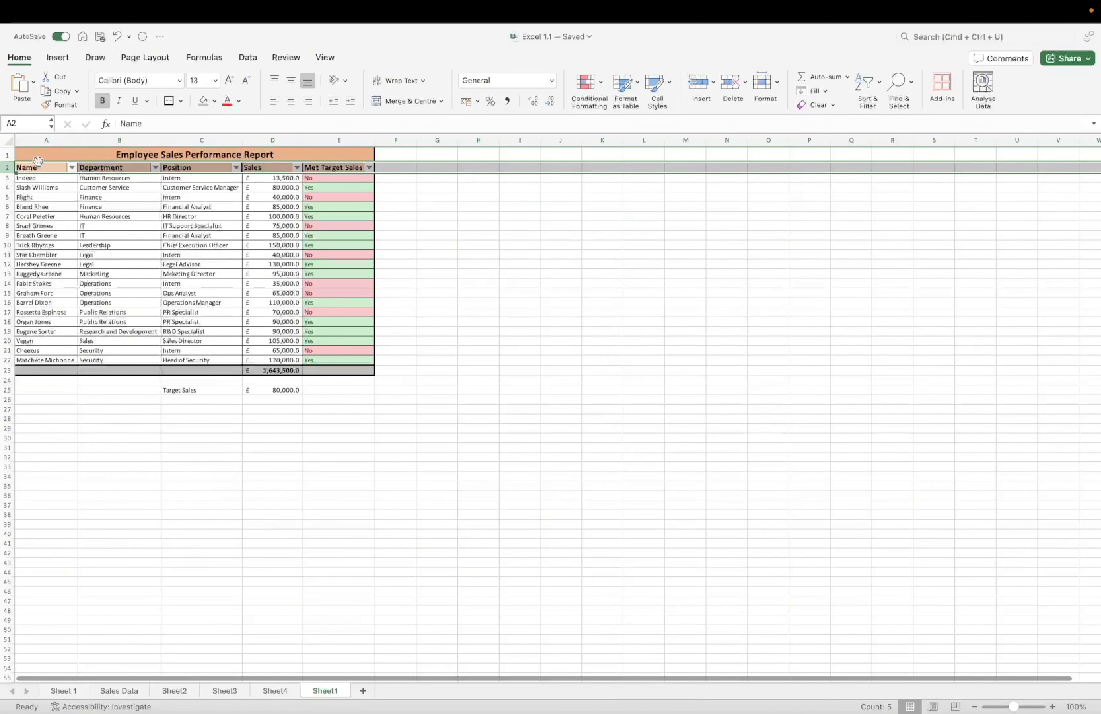
left_click(7, 178)
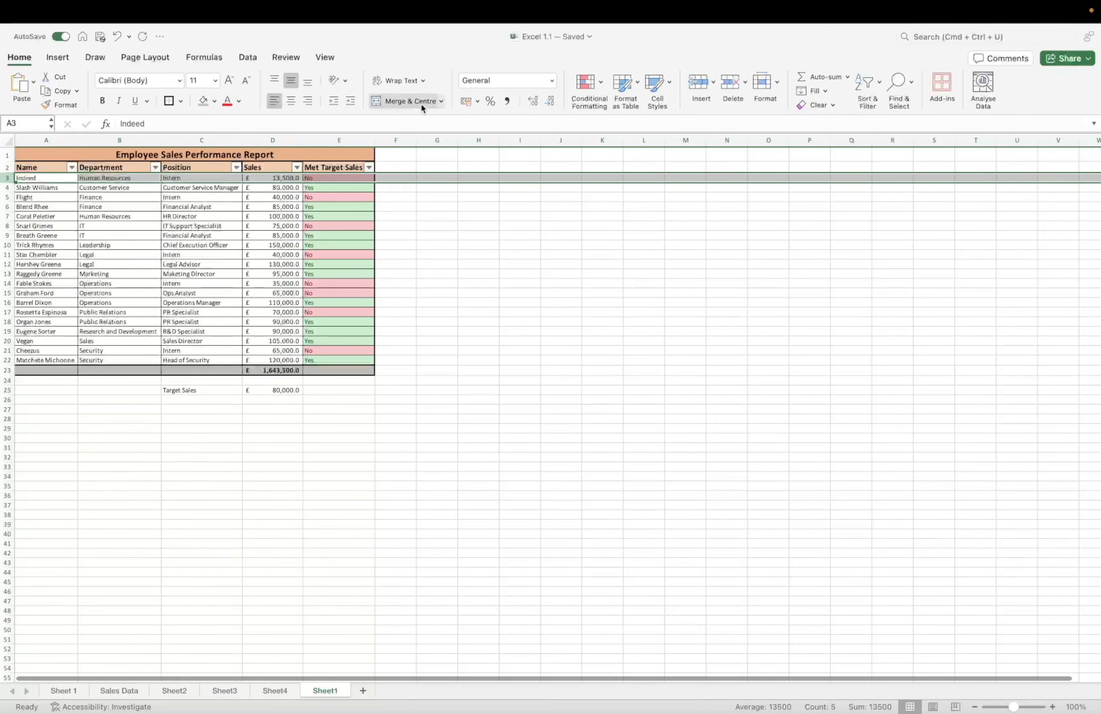
left_click(325, 57)
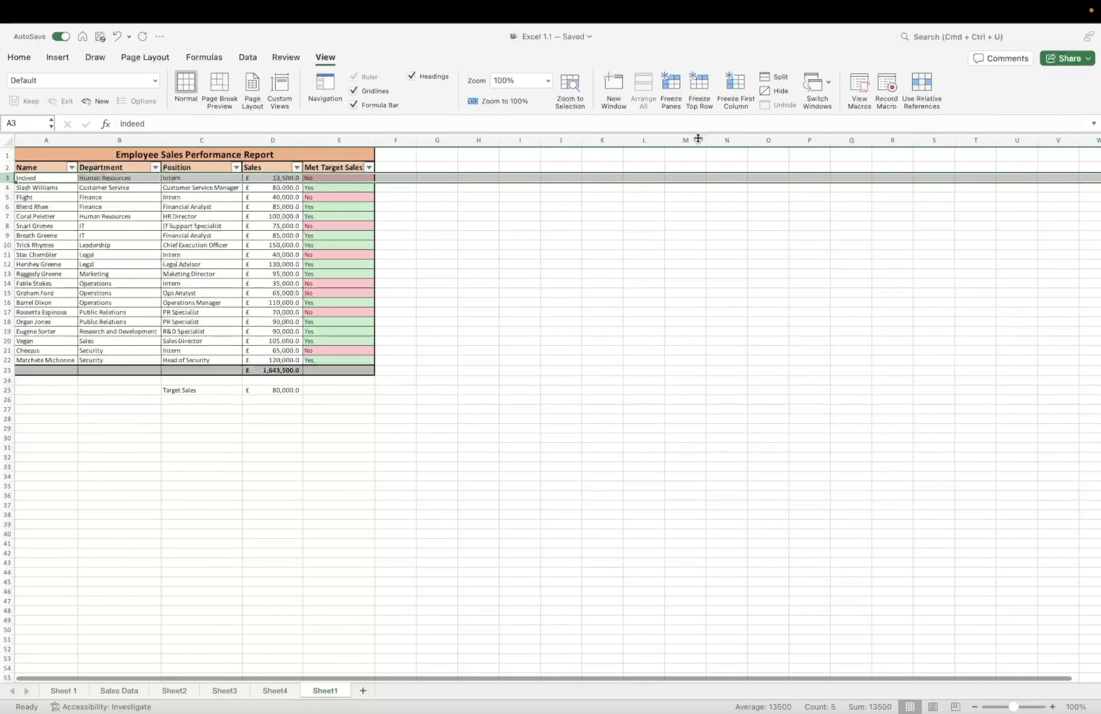
left_click(671, 95)
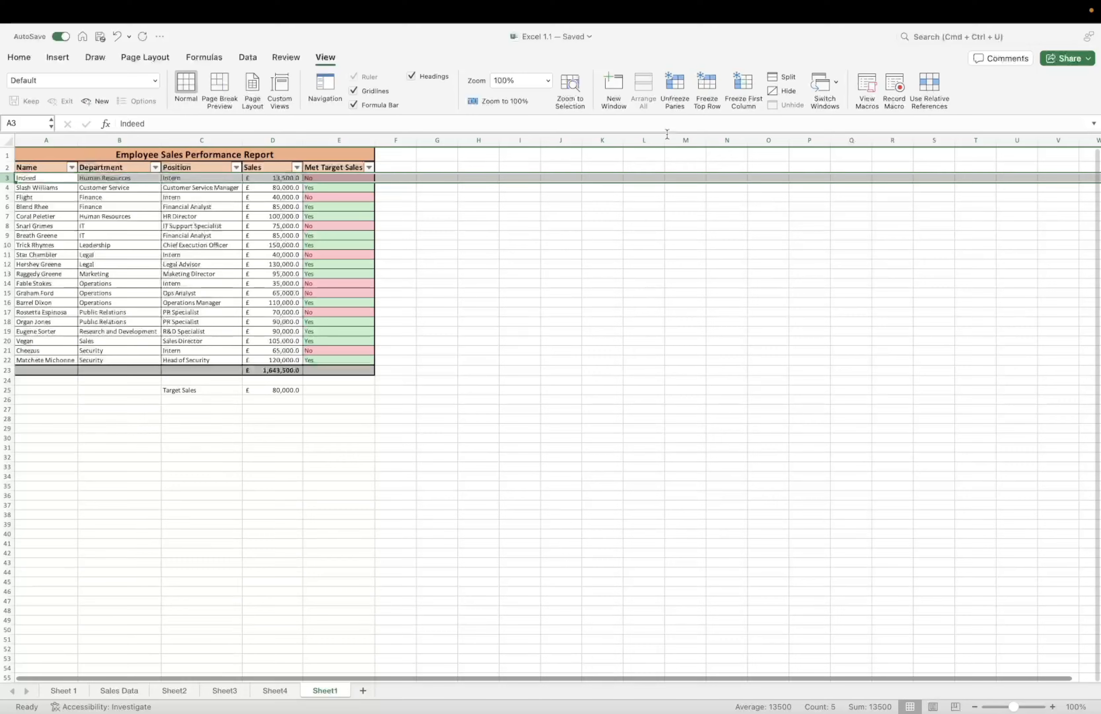
scroll(532, 290, "down", 5)
scroll(523, 292, "up", 5)
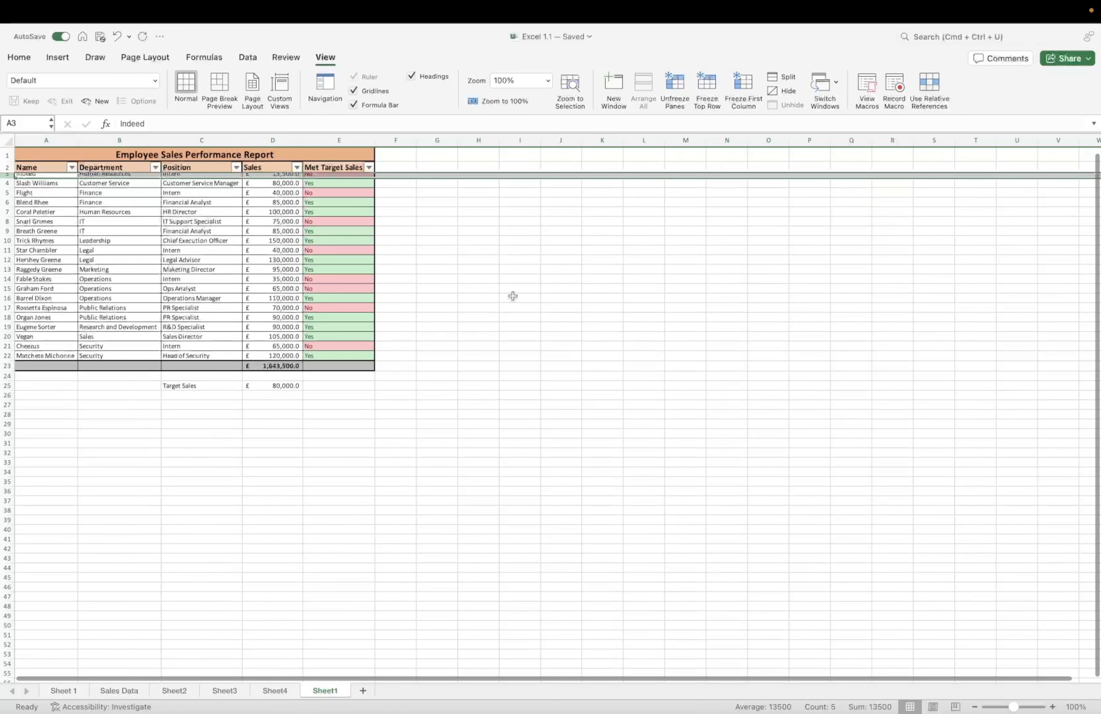
scroll(479, 333, "down", 5)
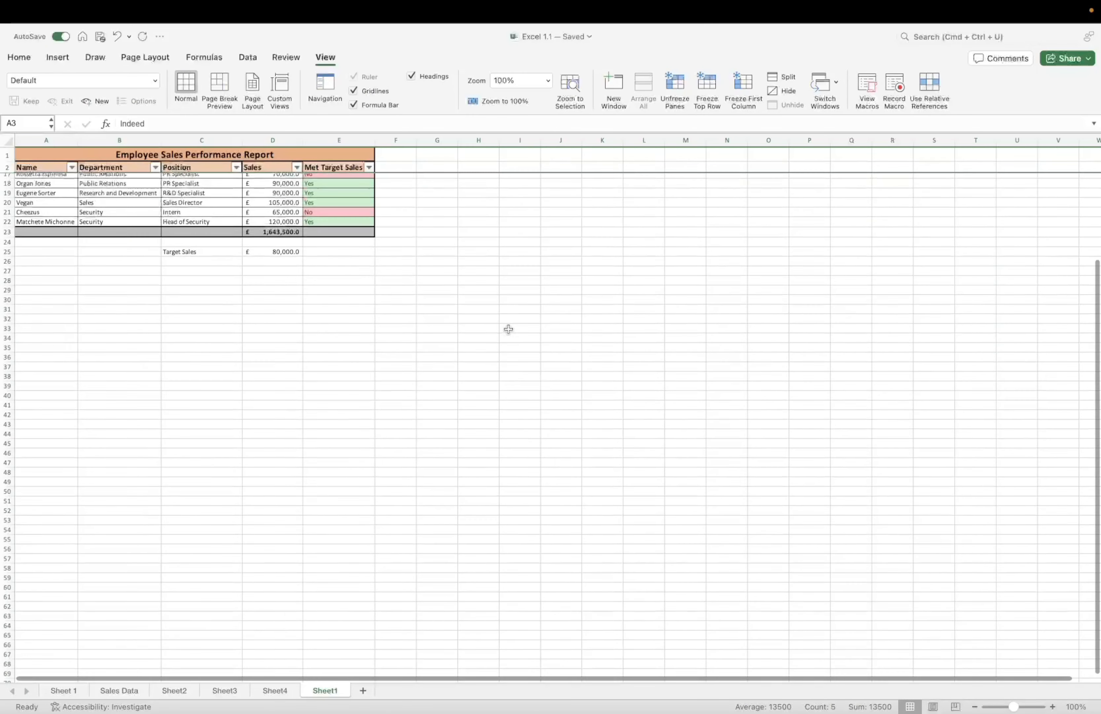
scroll(509, 327, "up", 5)
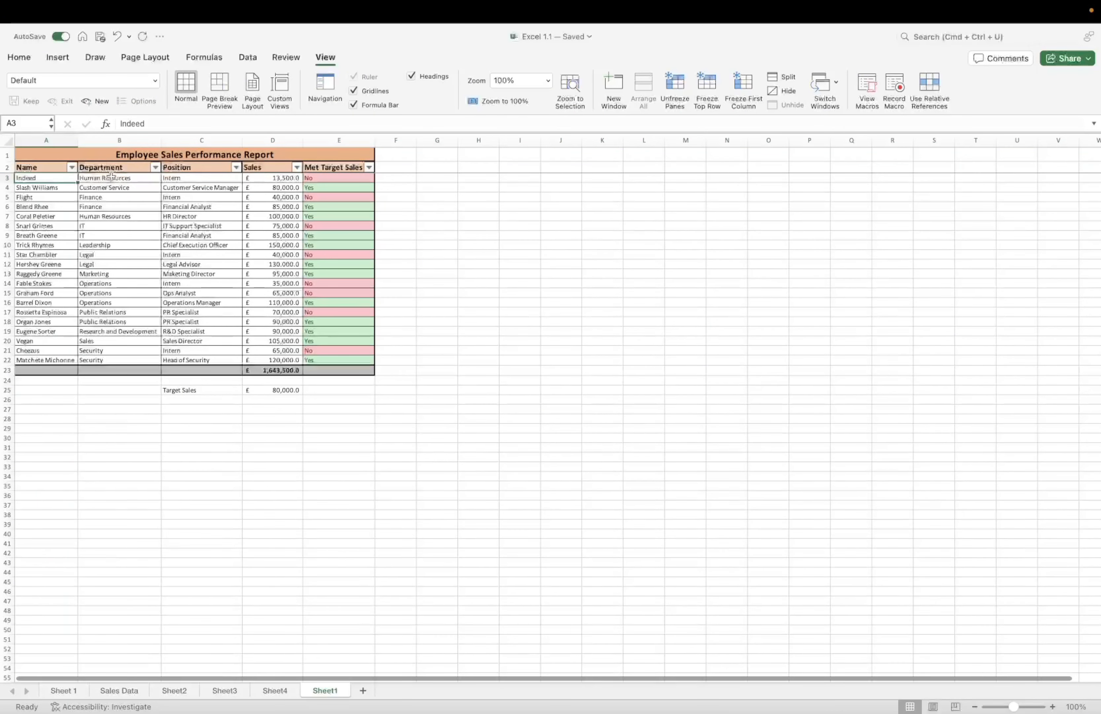
left_click(98, 169)
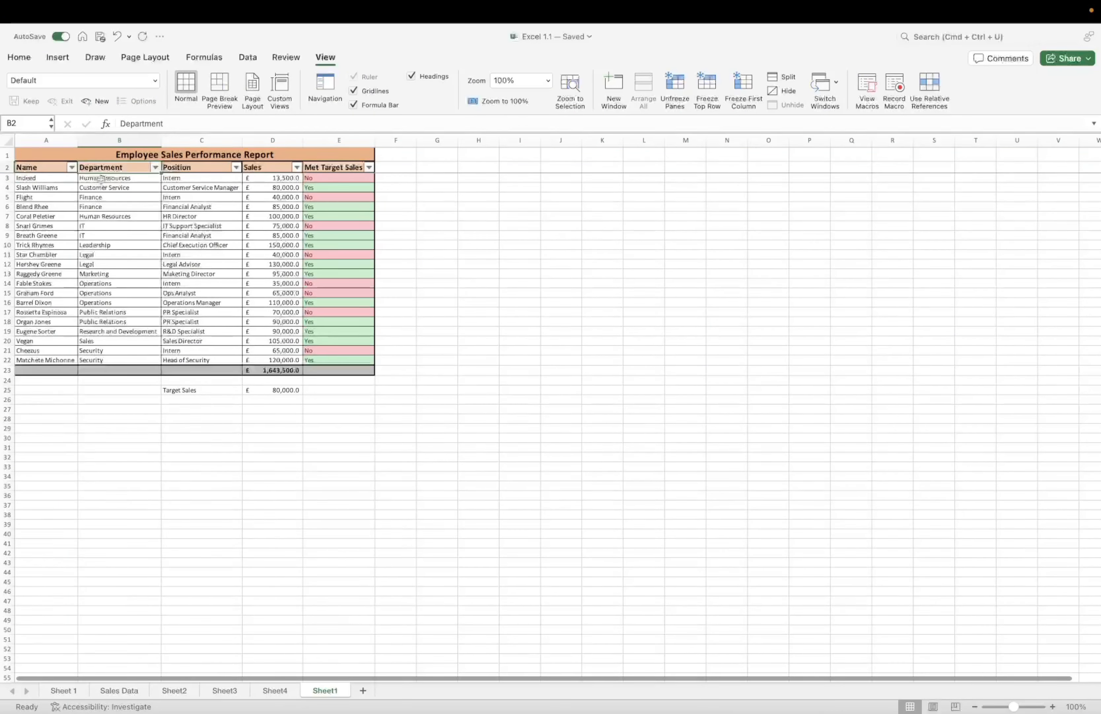
left_click(37, 169)
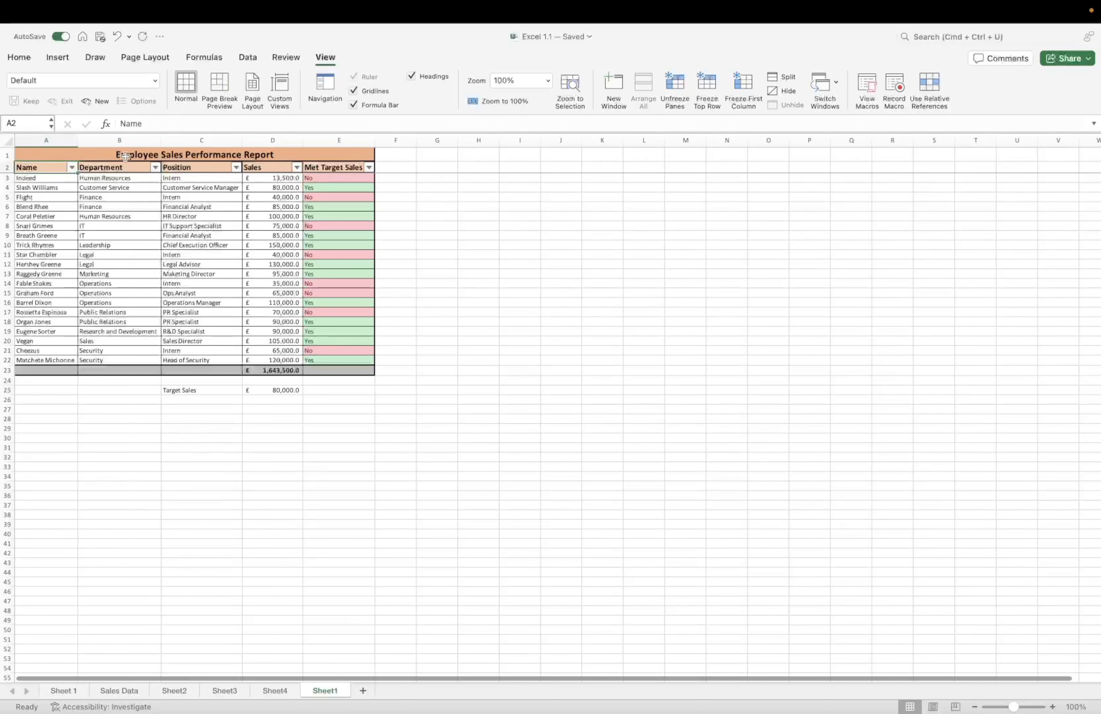
left_click(160, 153)
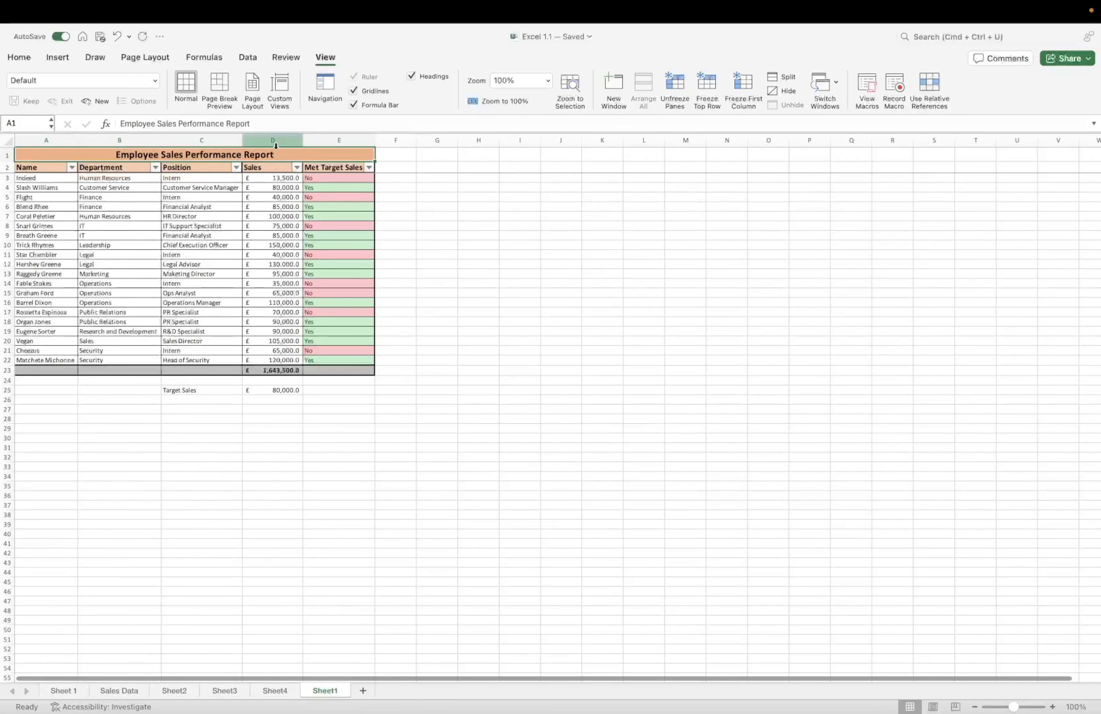
left_click(43, 169)
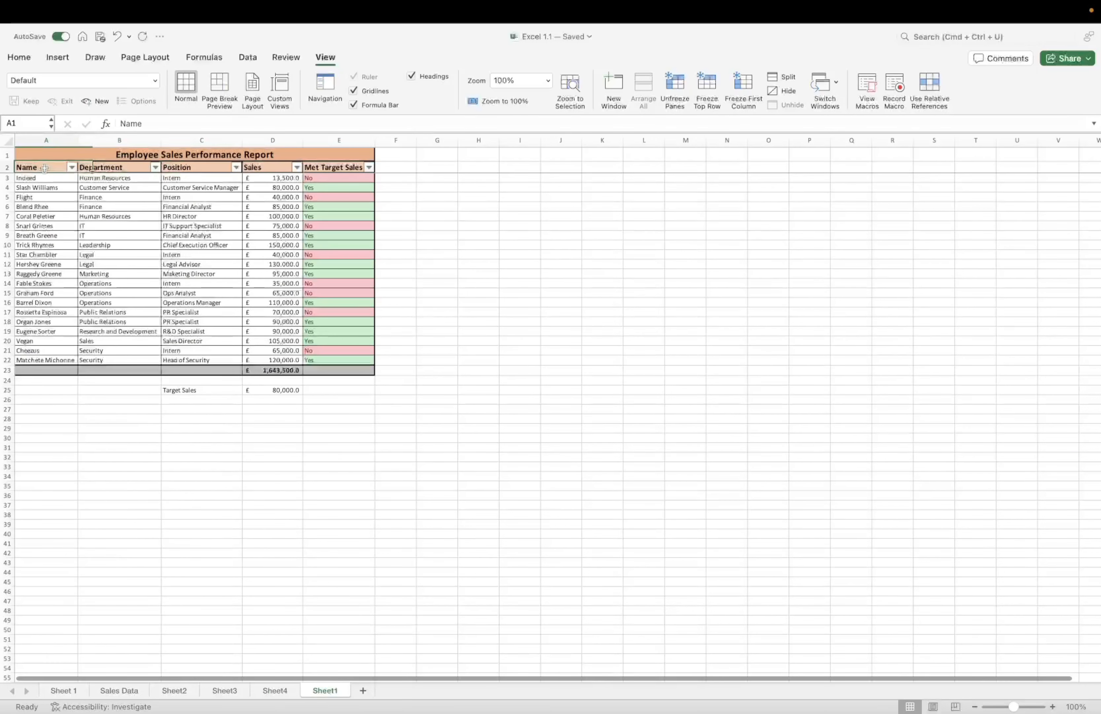
left_click(127, 168)
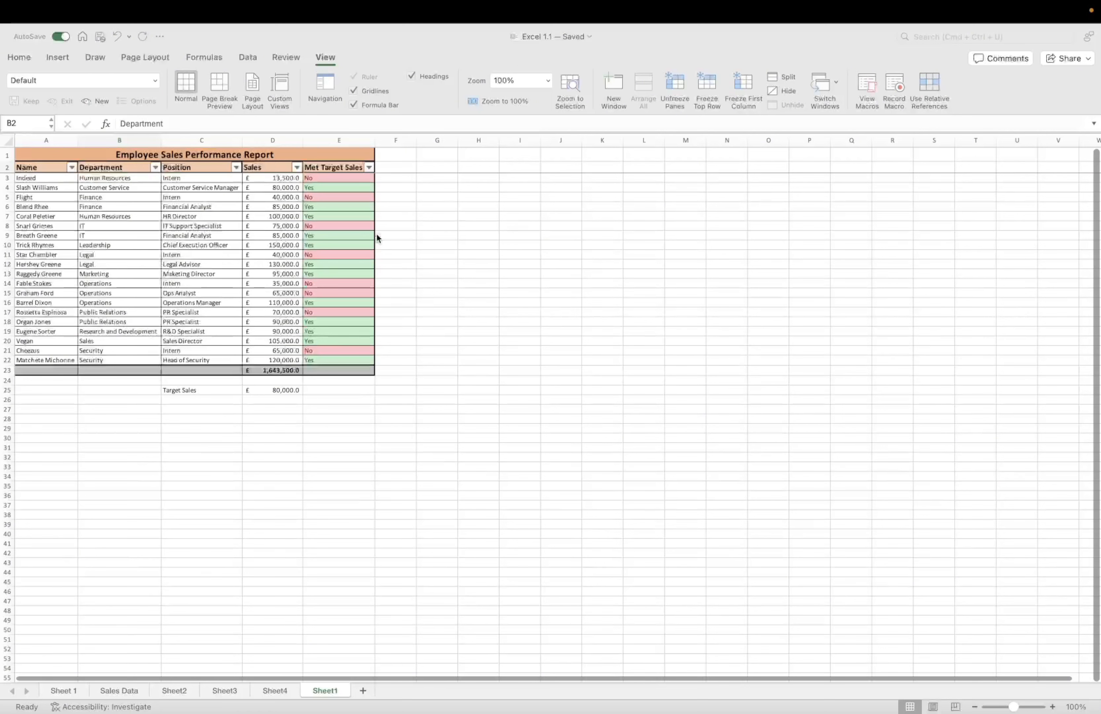
left_click(325, 169)
left_click(340, 170)
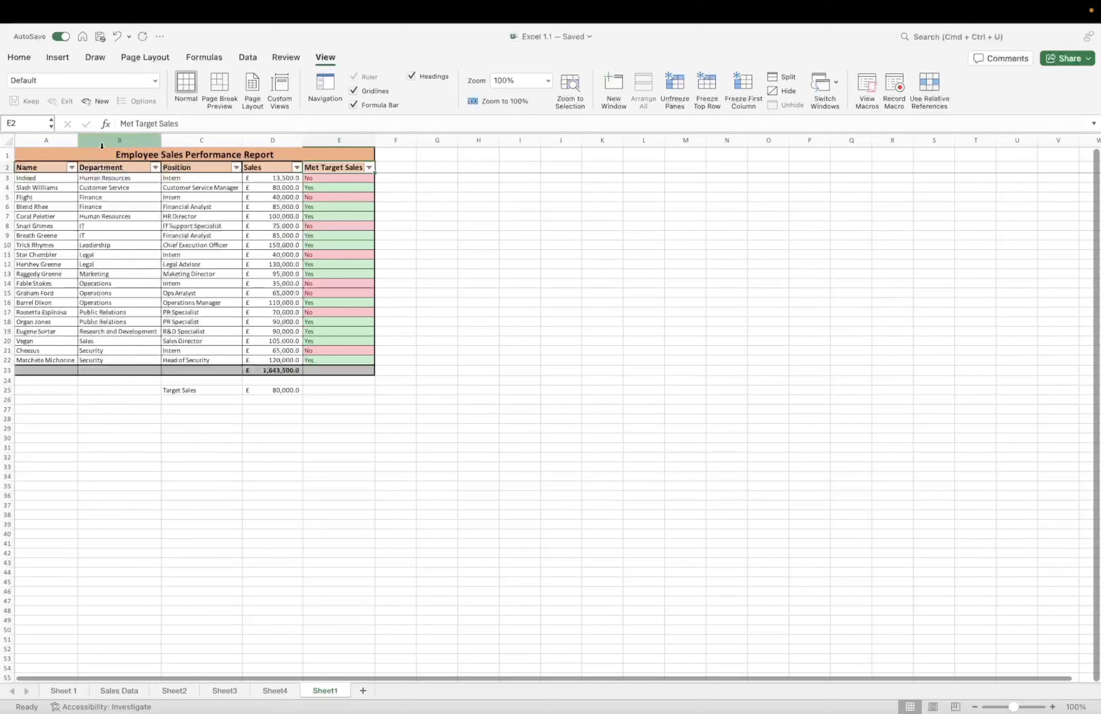
left_click(9, 172)
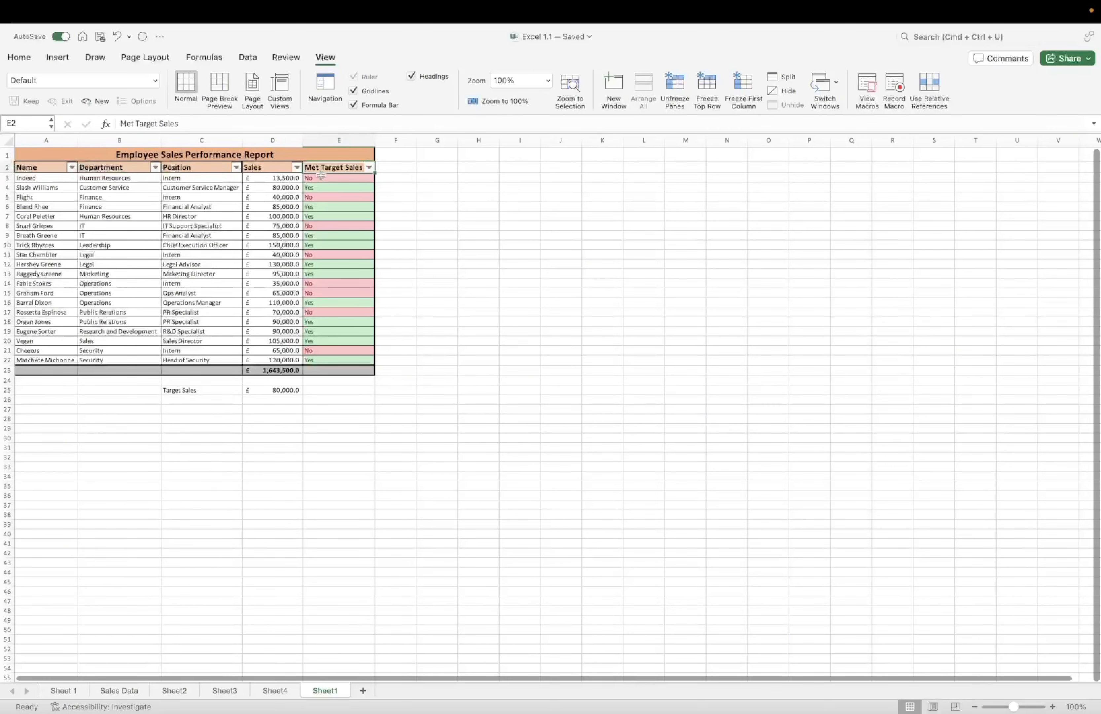
- Turn on text wrapping for the header cells A2:E2
left_click_drag(319, 168, 35, 169)
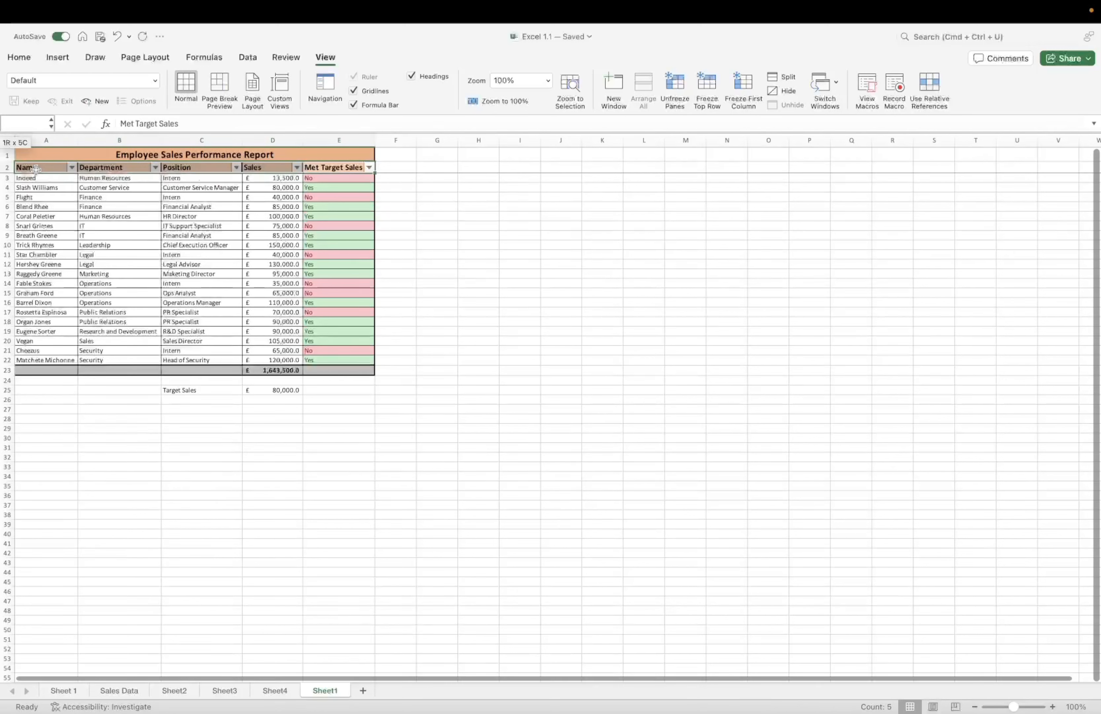
left_click(21, 57)
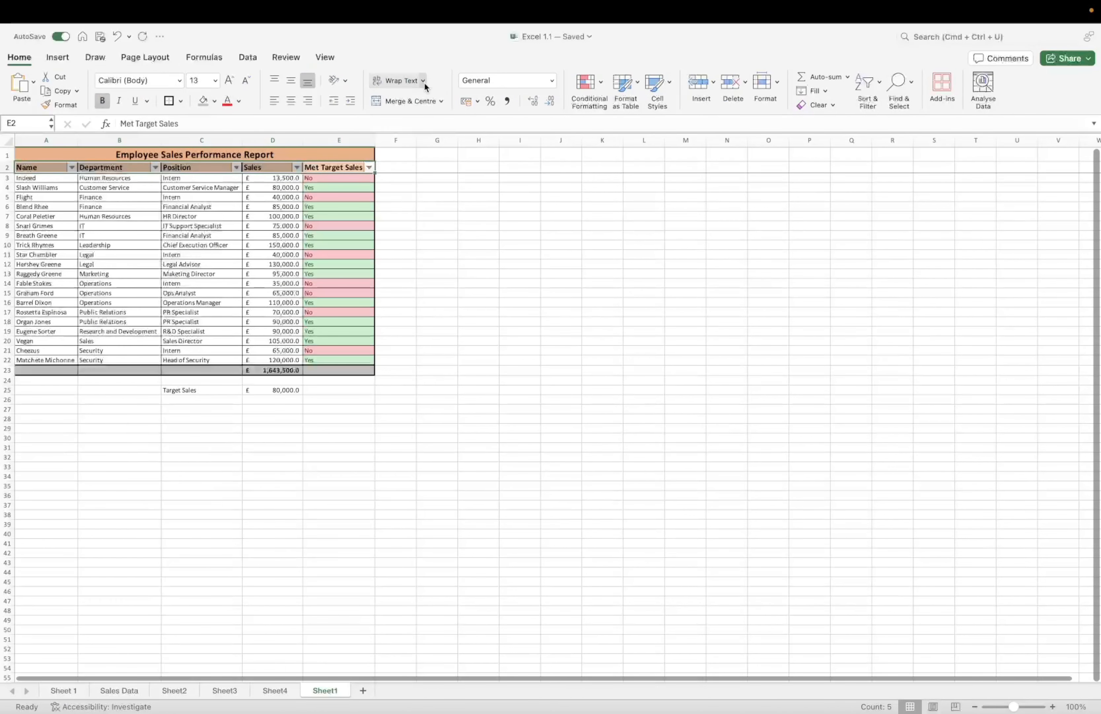
left_click(423, 81)
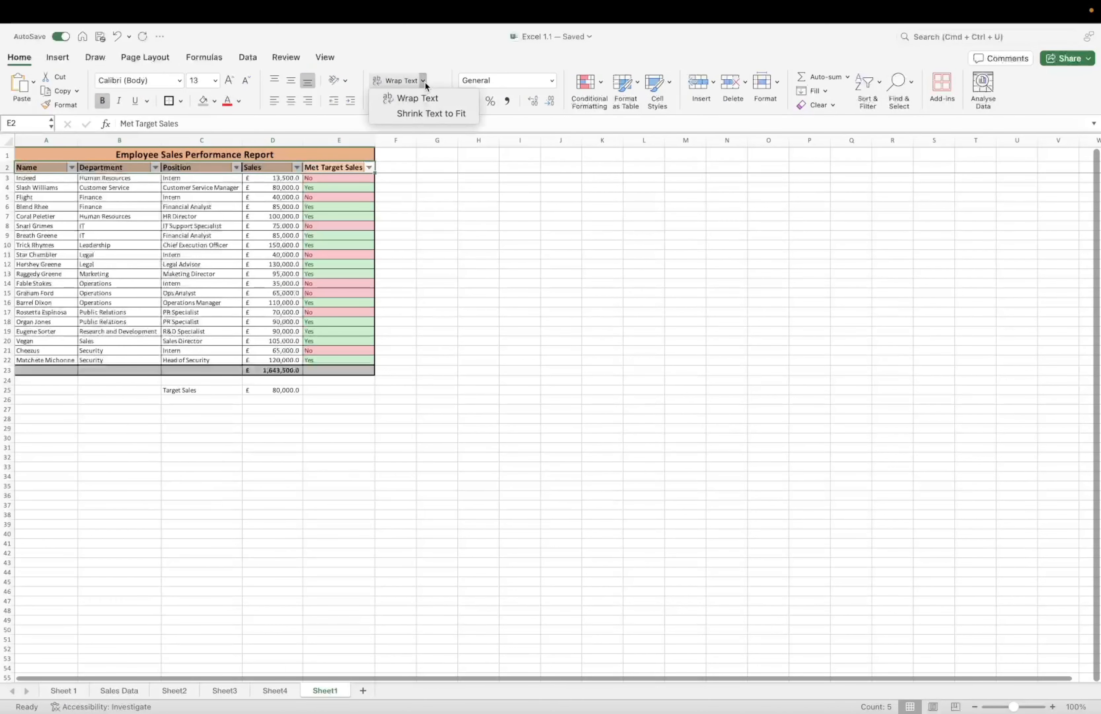
left_click(417, 98)
left_click(414, 197)
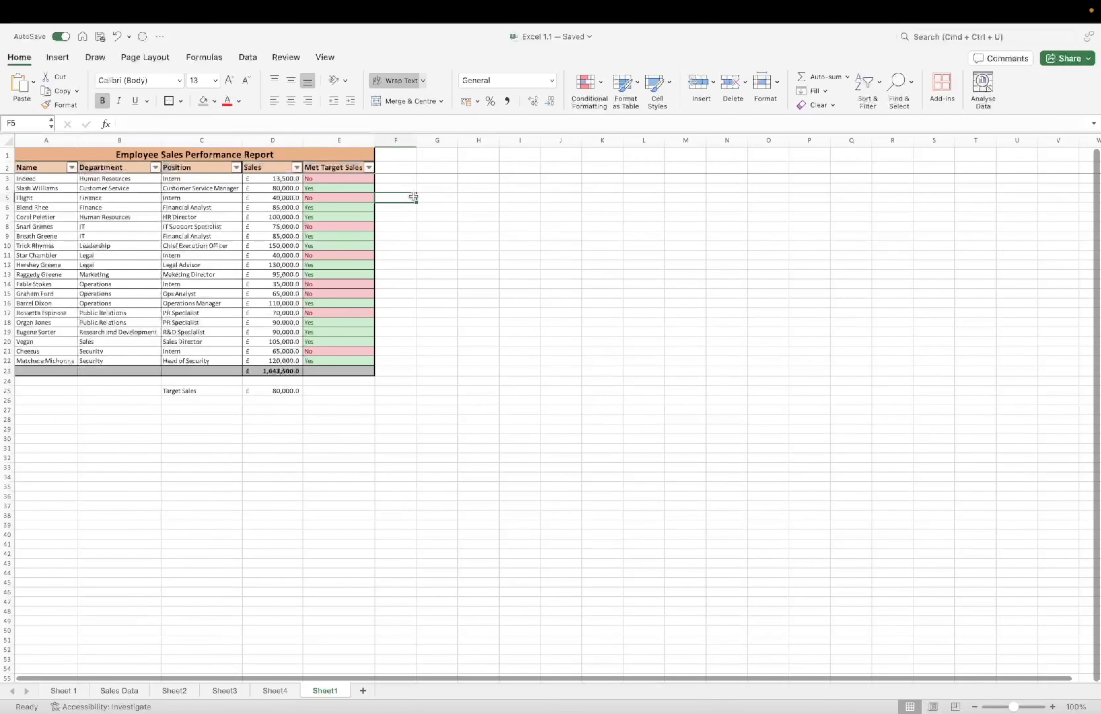
- Narrow column E and increase the height of row 2 so the wrapped Met Target Sales header fits on three lines
left_click_drag(376, 140, 344, 140)
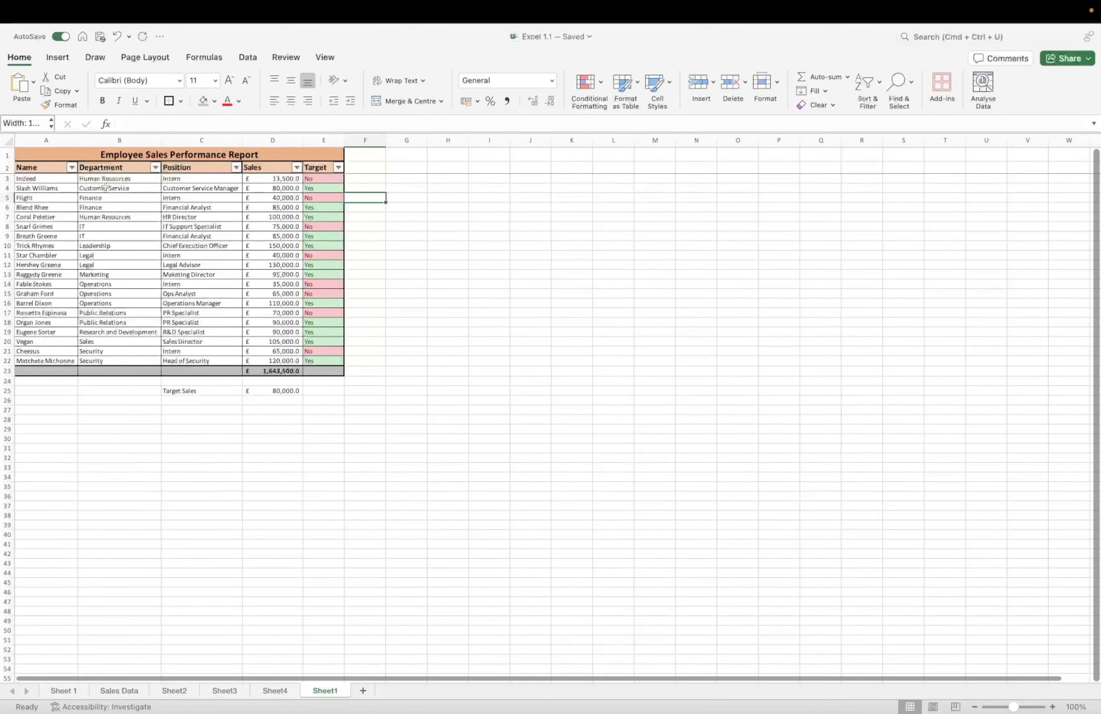
left_click(6, 178)
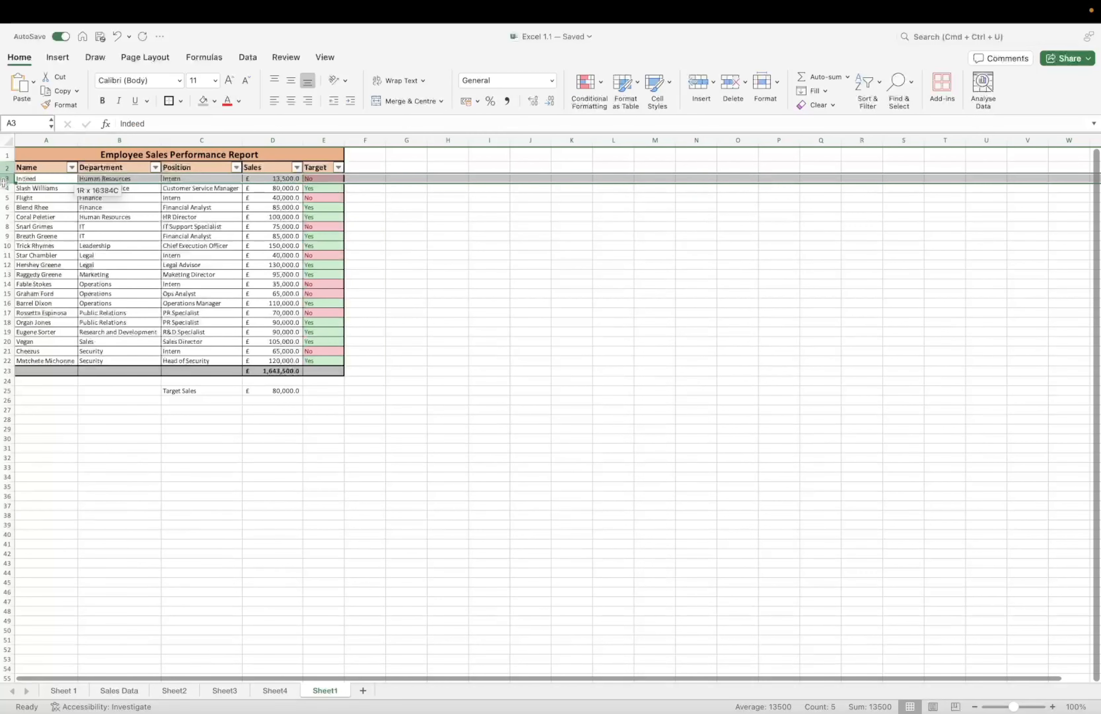
left_click(6, 169)
left_click(5, 178)
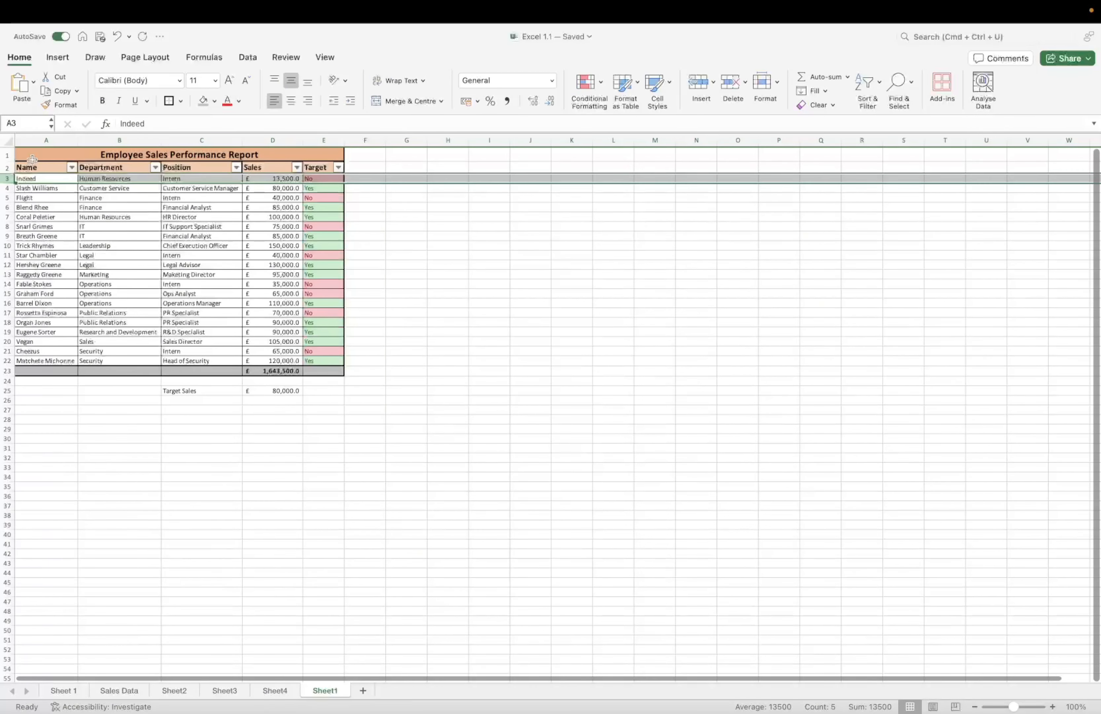
left_click(35, 169)
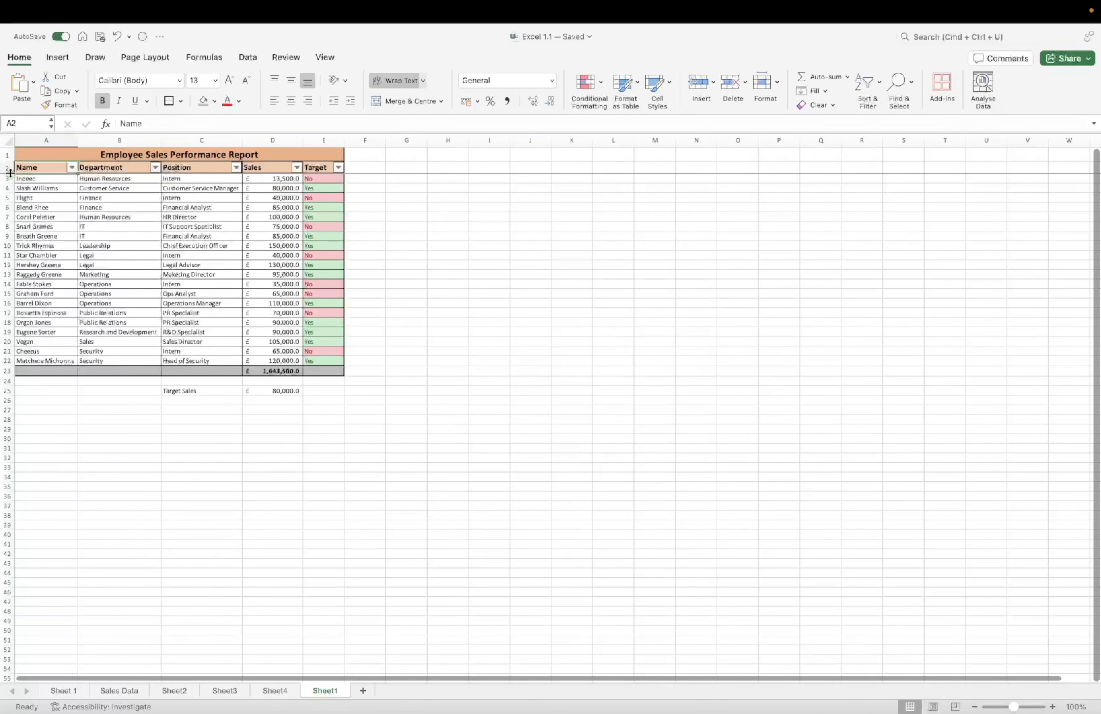
left_click_drag(9, 172, 10, 199)
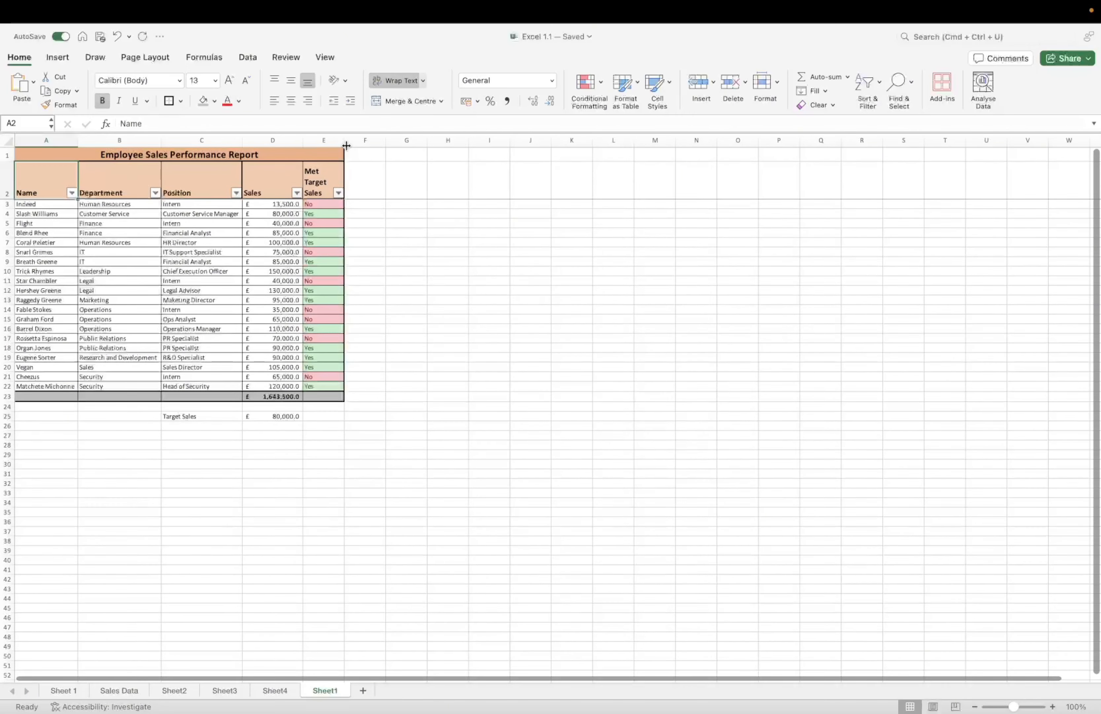
left_click_drag(345, 140, 343, 140)
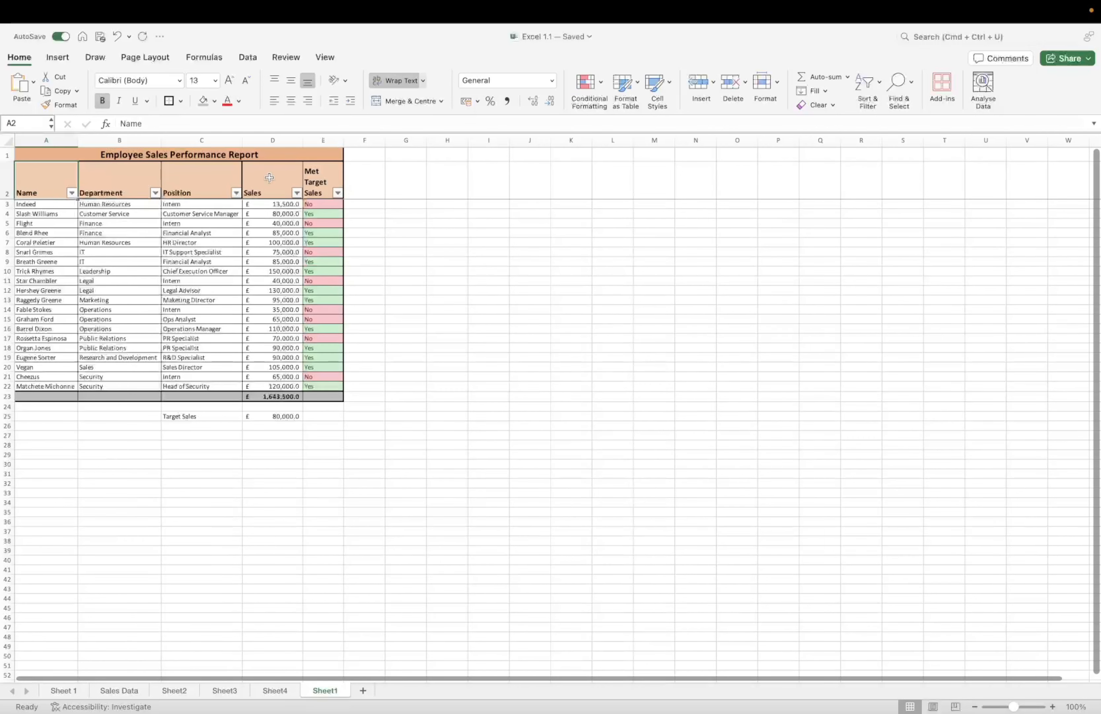
left_click(315, 185)
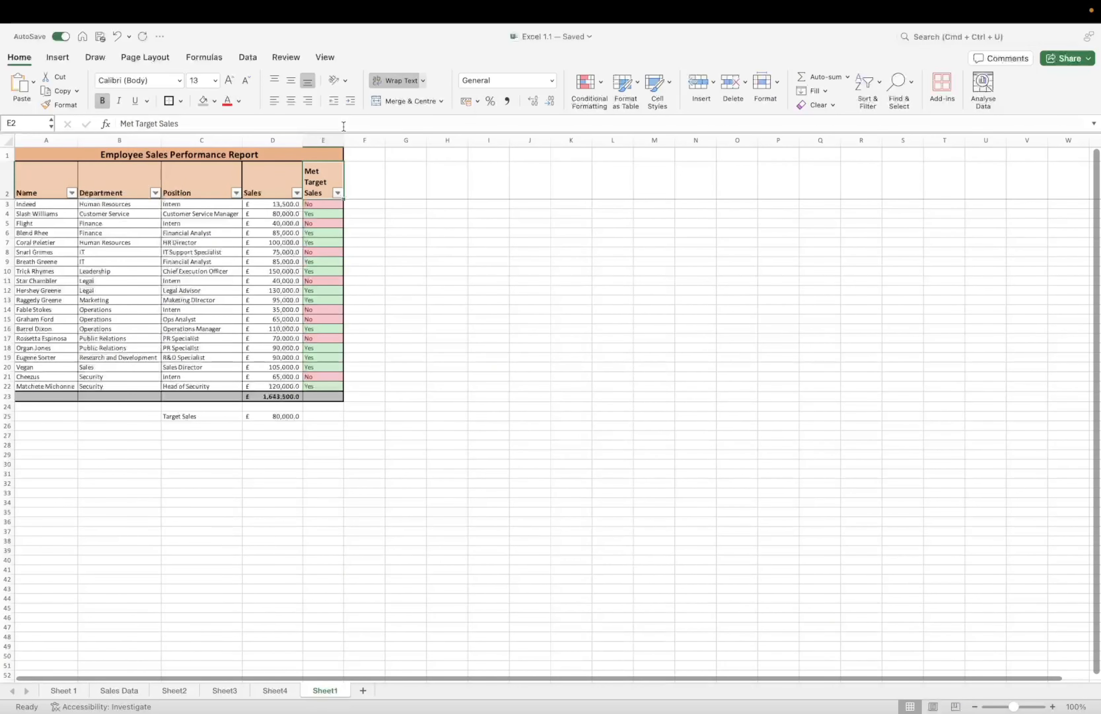